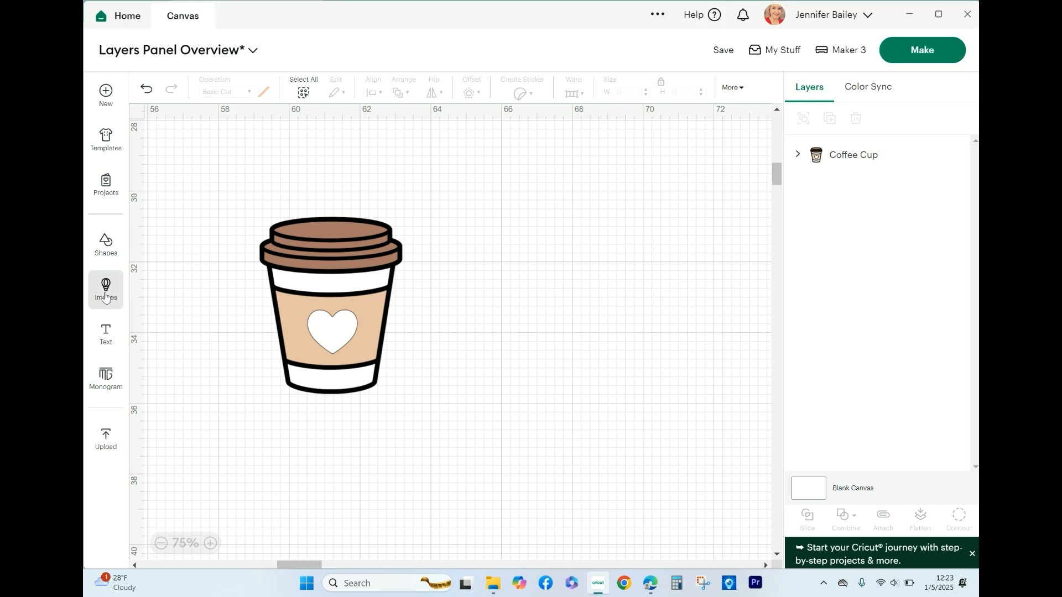
Step: Look up the takeaway coffee cup with the heart sleeve in the image library
left_click(105, 297)
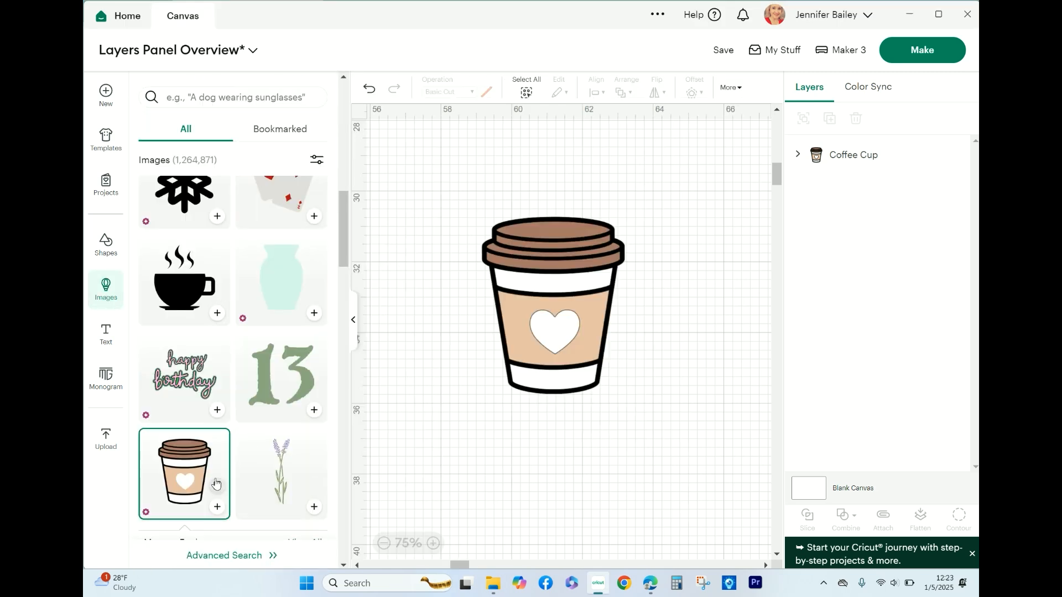
left_click(215, 486)
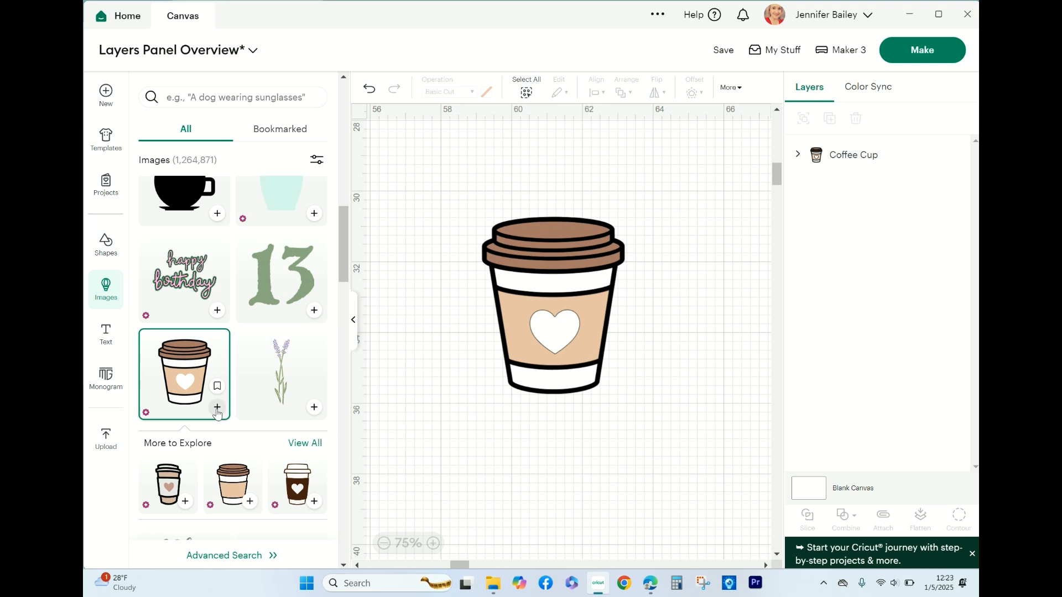
left_click(353, 324)
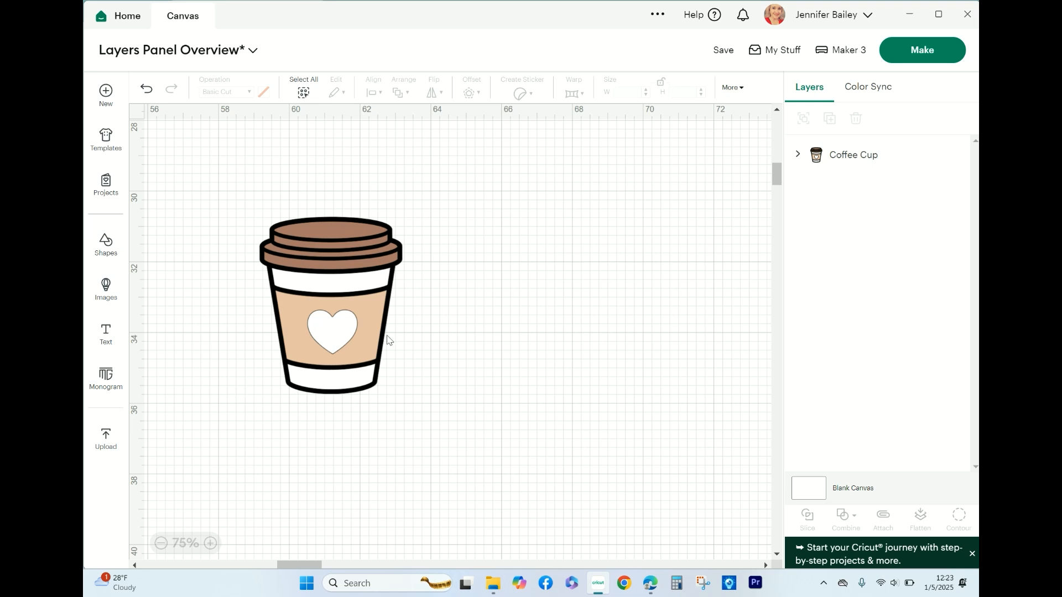
Step: Move the coffee cup slightly up and left on the canvas, dismiss the promotional banner, and expand the cup's layer group
left_click_drag(368, 260, 312, 245)
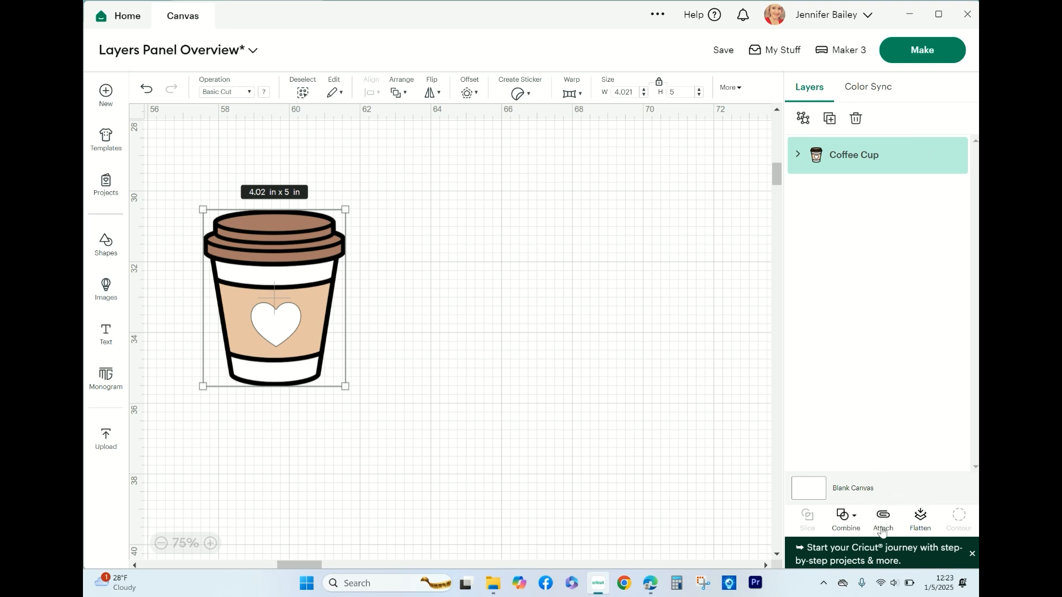
left_click(972, 555)
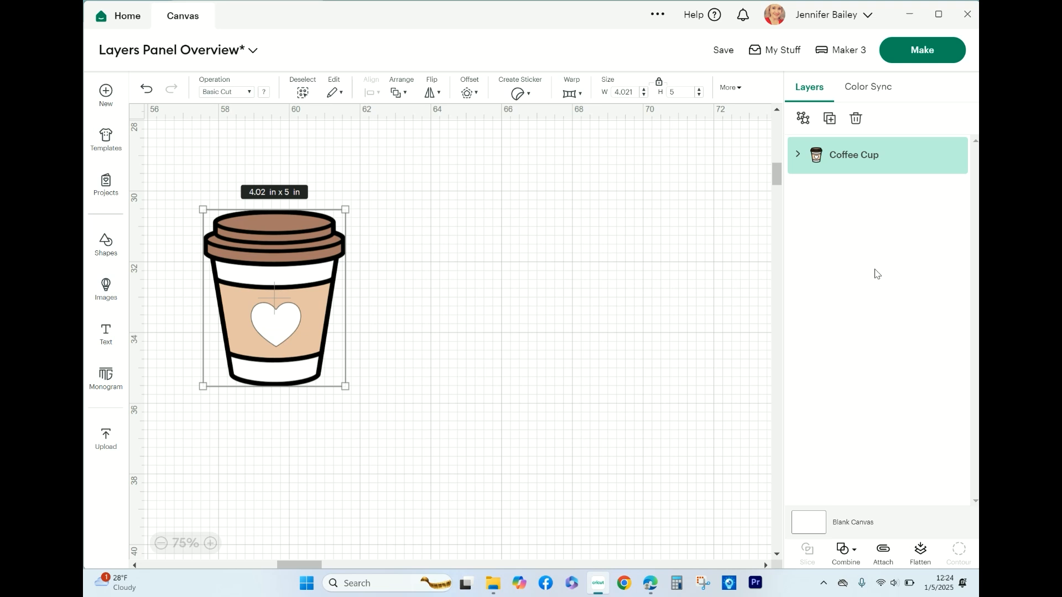
left_click(798, 157)
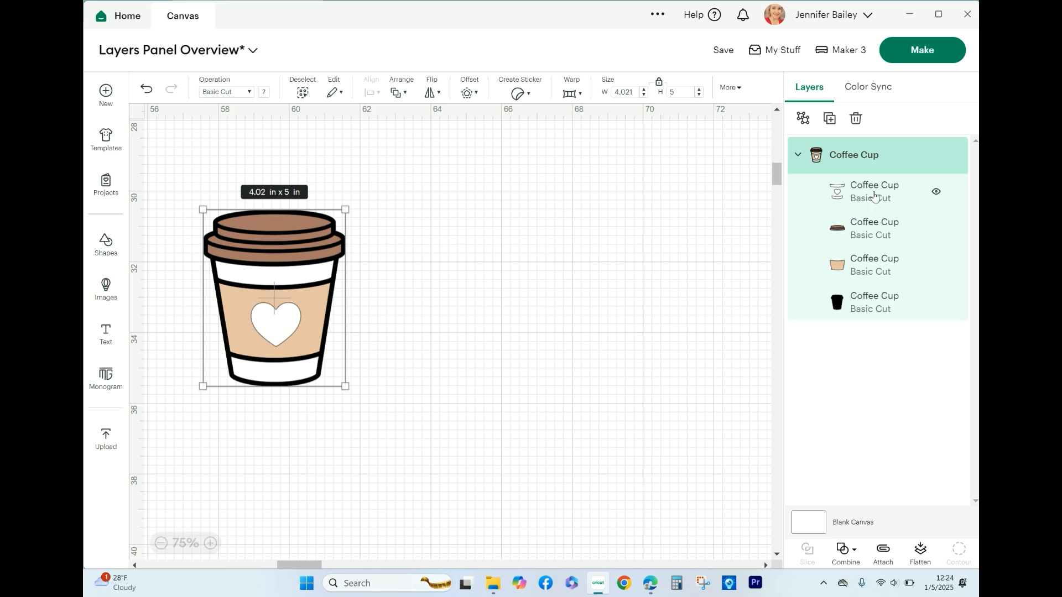
Step: Try the Pen operation on the whole coffee cup, and switch it back to Basic Cut
left_click(250, 93)
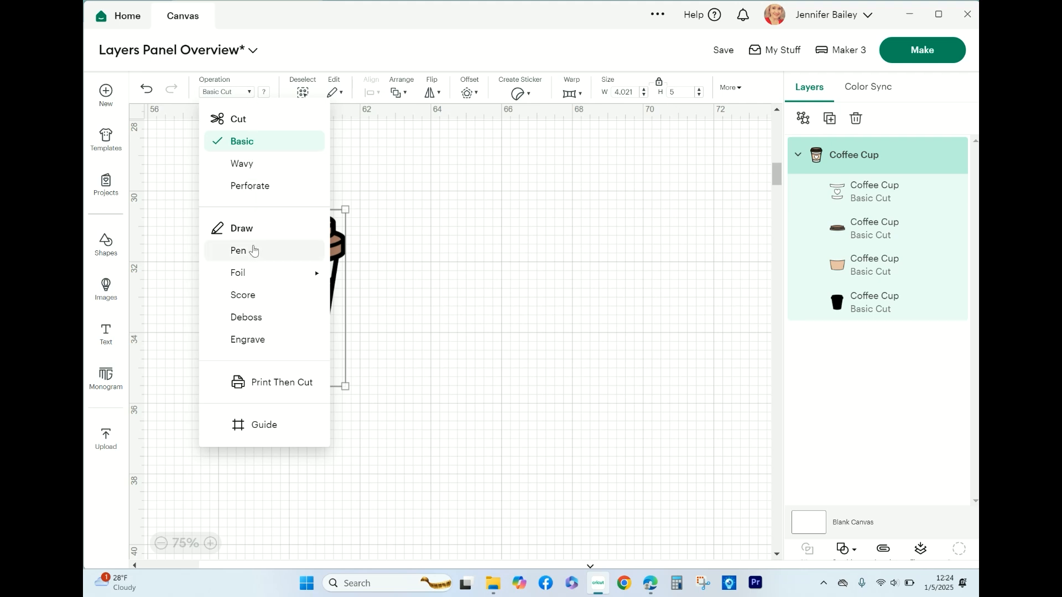
left_click(254, 251)
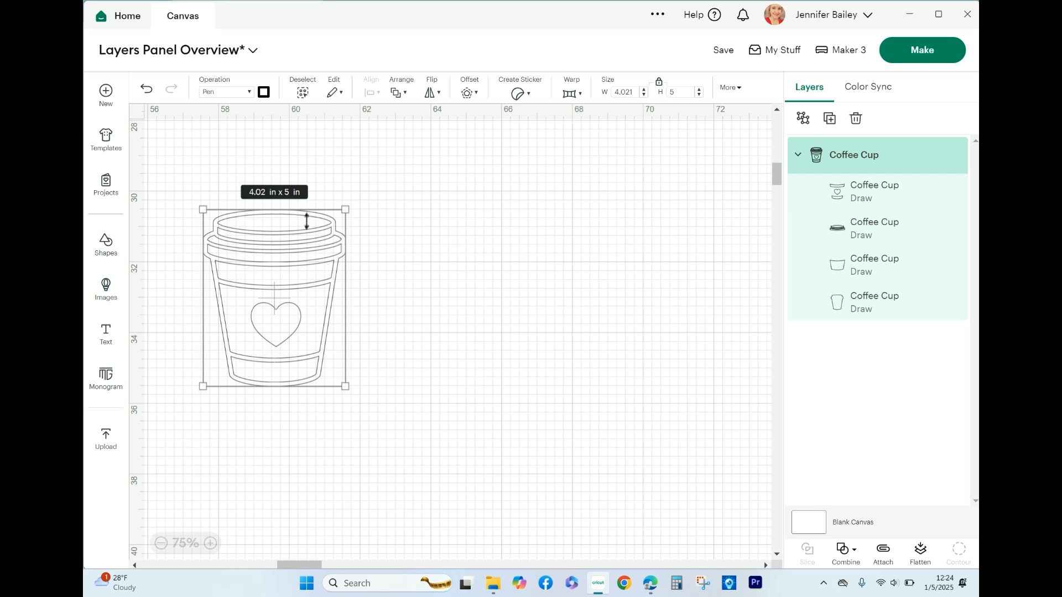
left_click(252, 94)
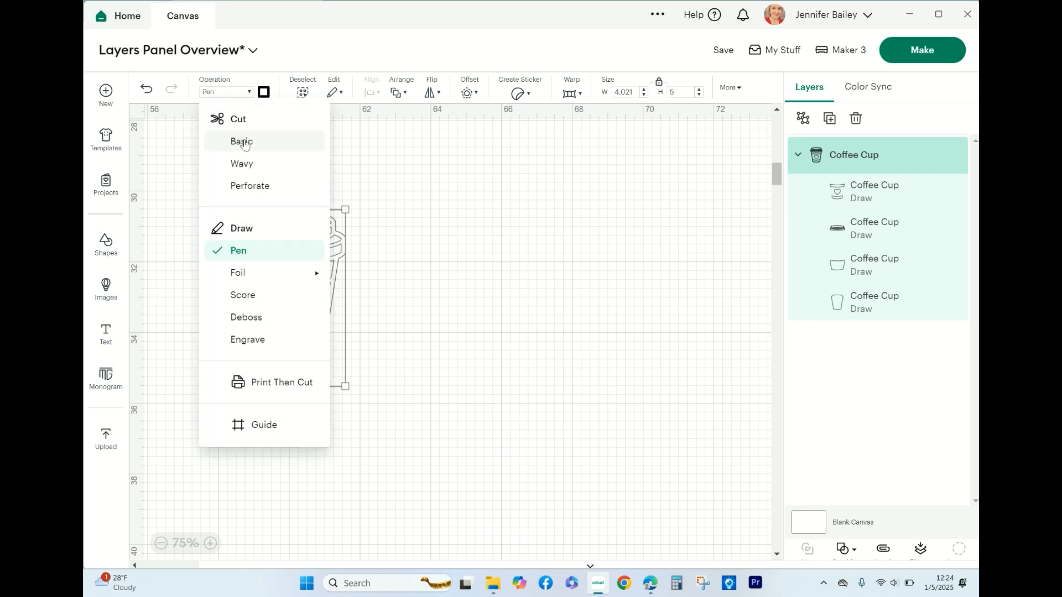
left_click(241, 140)
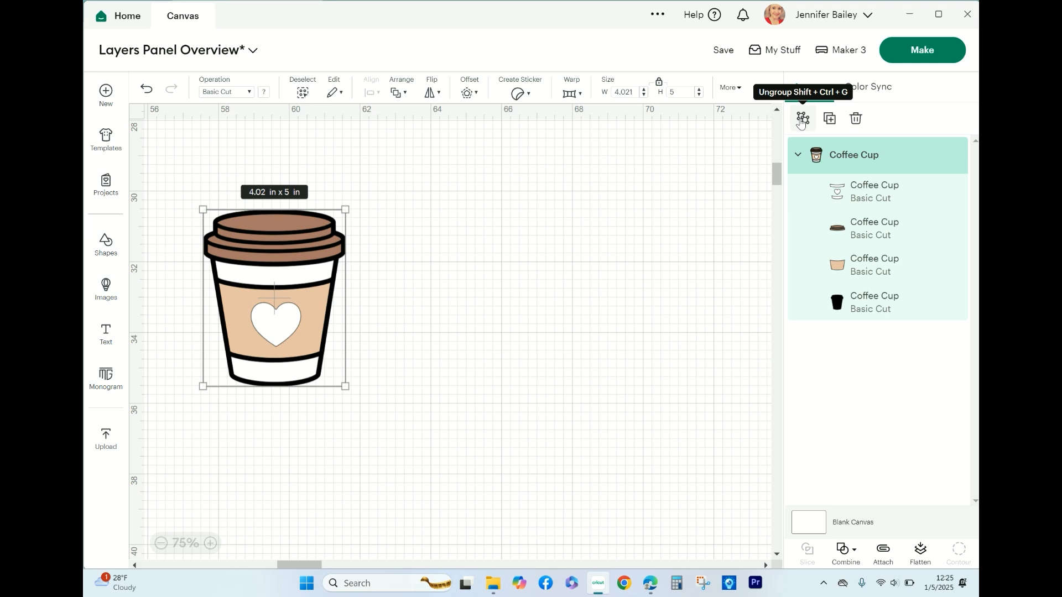
Step: Ungroup the coffee cup into its separate layers and clear the selection
left_click(801, 120)
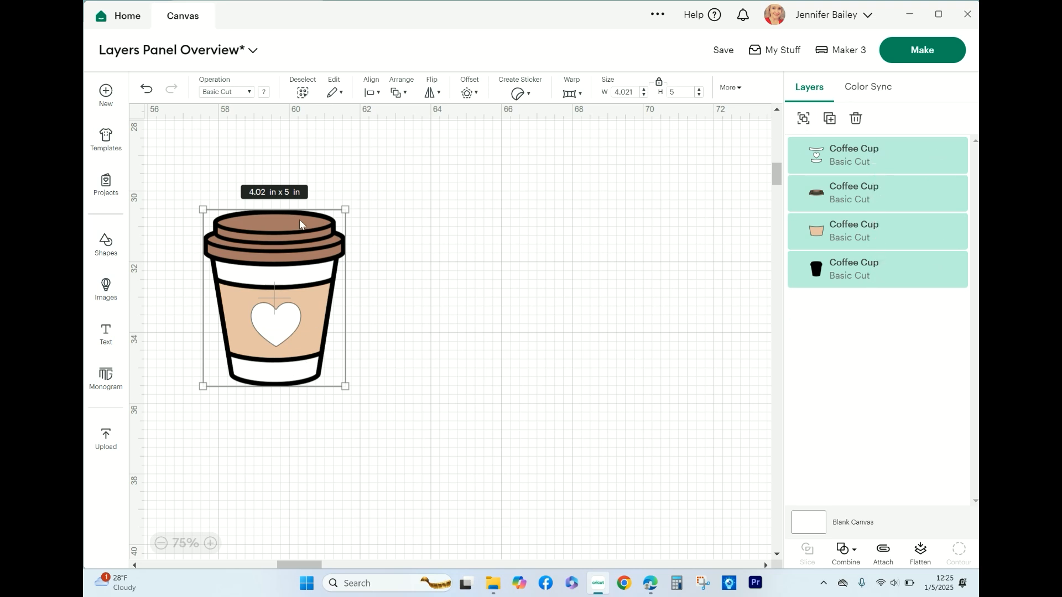
left_click(486, 260)
Step: Pull the brown lid, white details and tan sleeve away from the black base, and undo these moves
left_click_drag(278, 233, 453, 223)
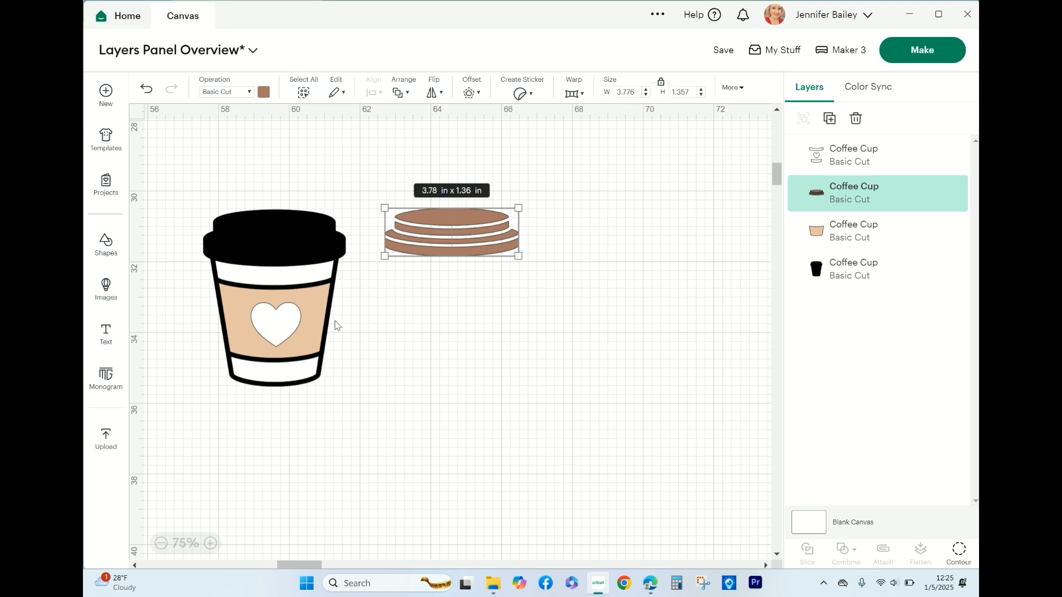
left_click(306, 279)
left_click_drag(306, 280, 482, 281)
left_click(254, 313)
left_click_drag(254, 313, 364, 322)
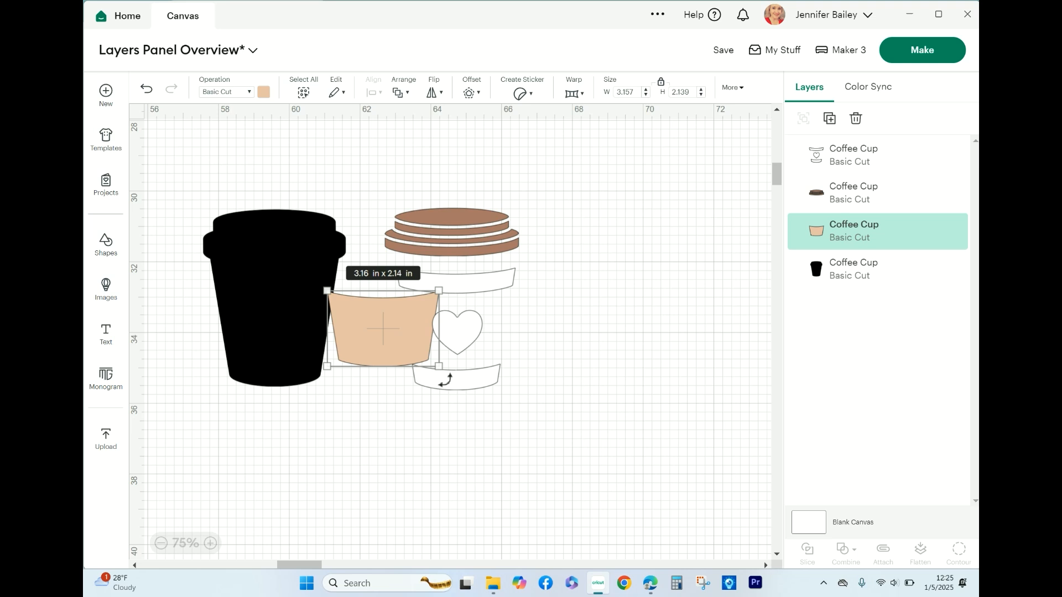
left_click(146, 89)
left_click(145, 90)
left_click(145, 89)
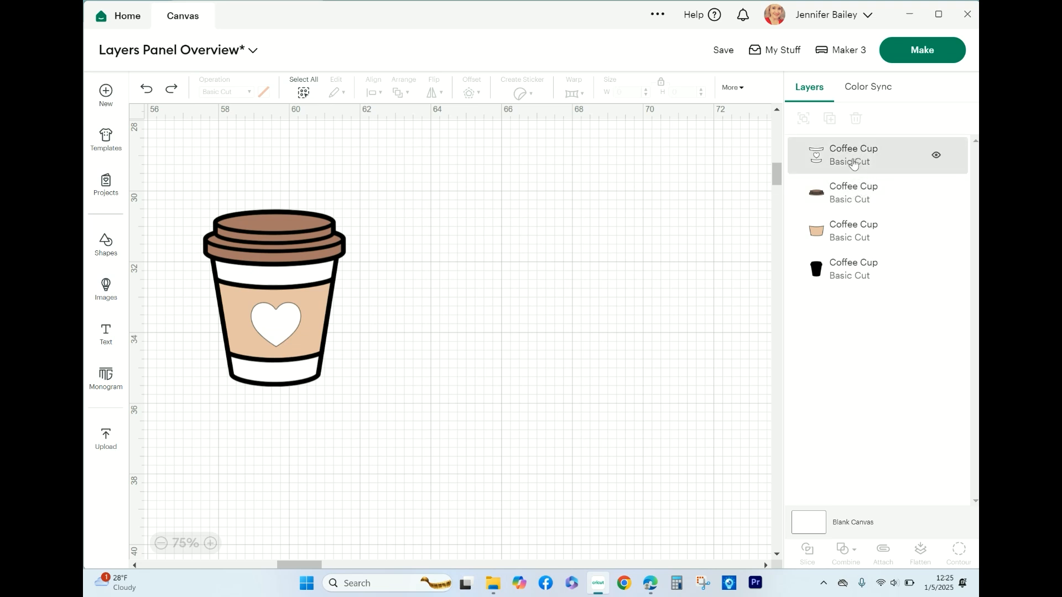
Step: Select all four coffee cup layers with a marquee and one by one in the layer list, clearing the selection each time
left_click_drag(191, 192, 378, 416)
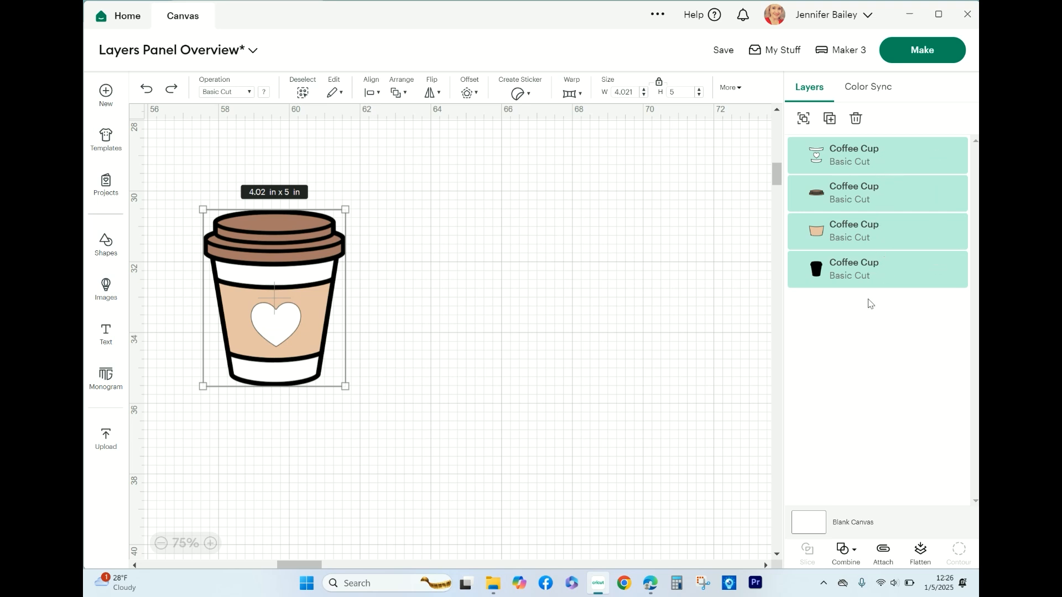
left_click(443, 389)
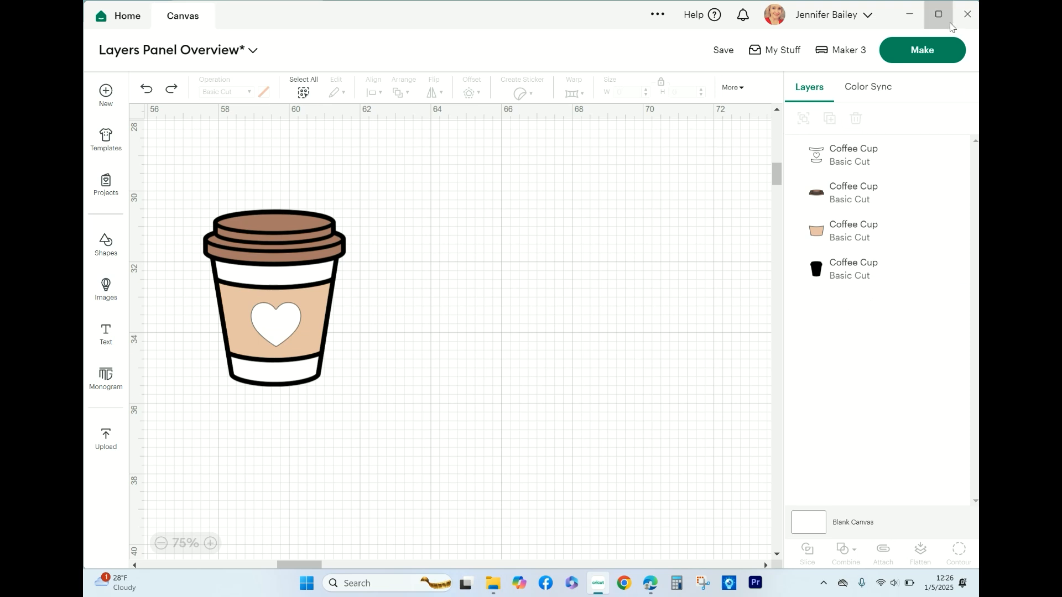
left_click(904, 159)
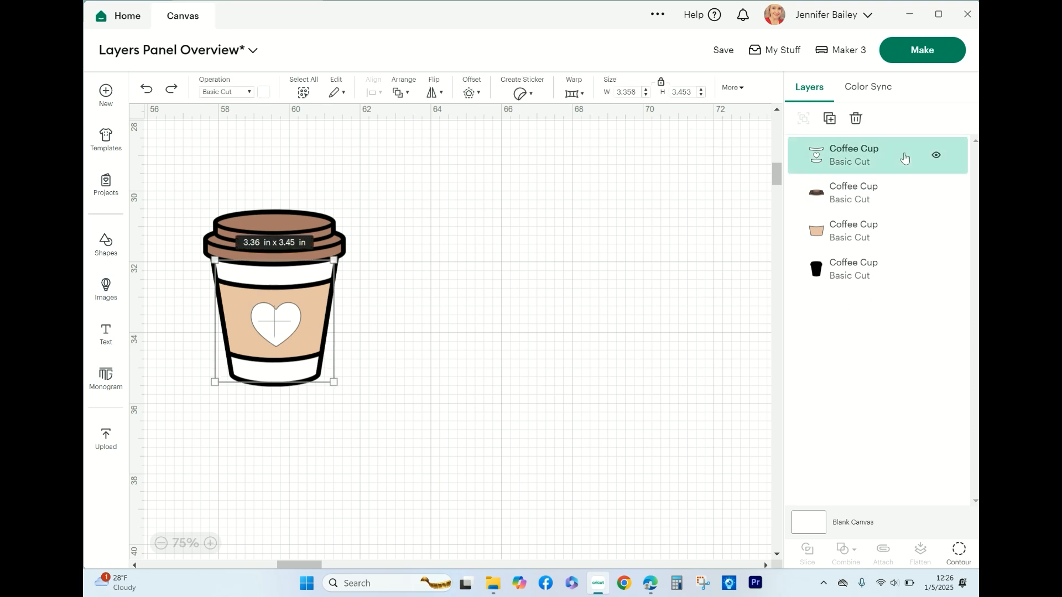
left_click(897, 191, "shift")
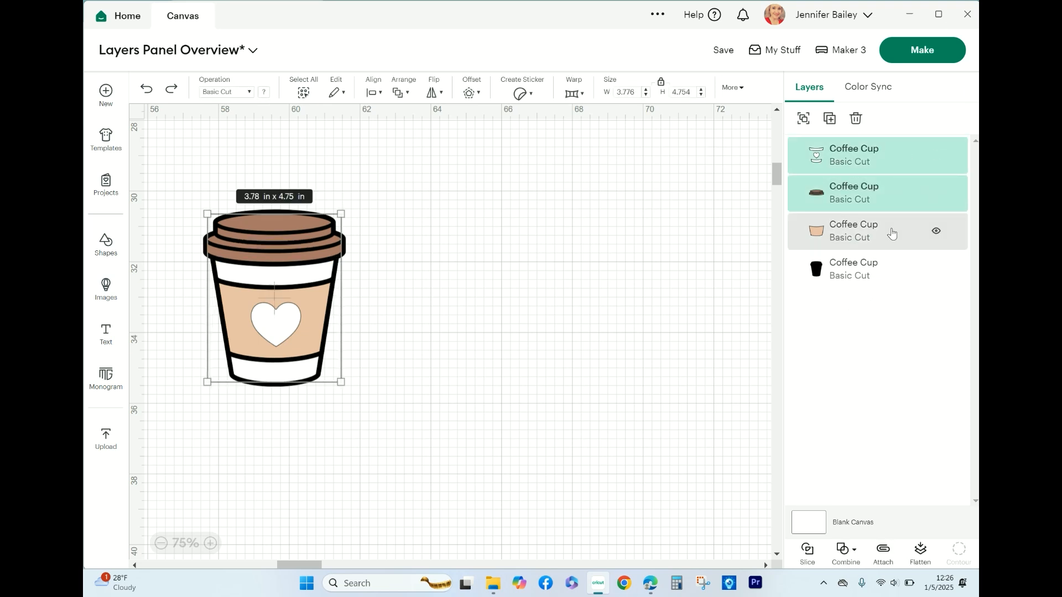
left_click(890, 235, "shift")
left_click(891, 266, "shift")
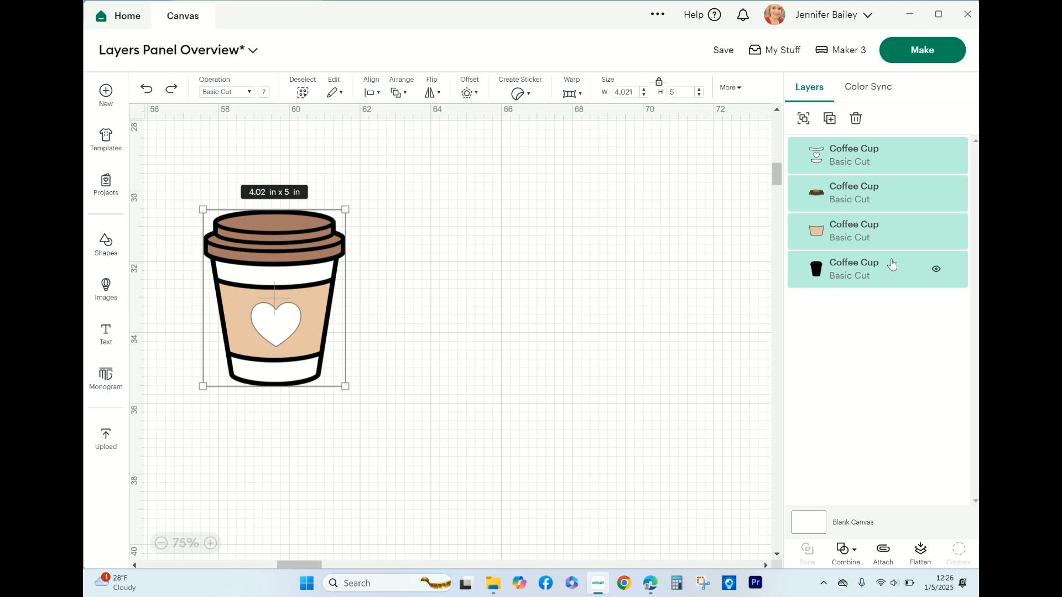
left_click(355, 247)
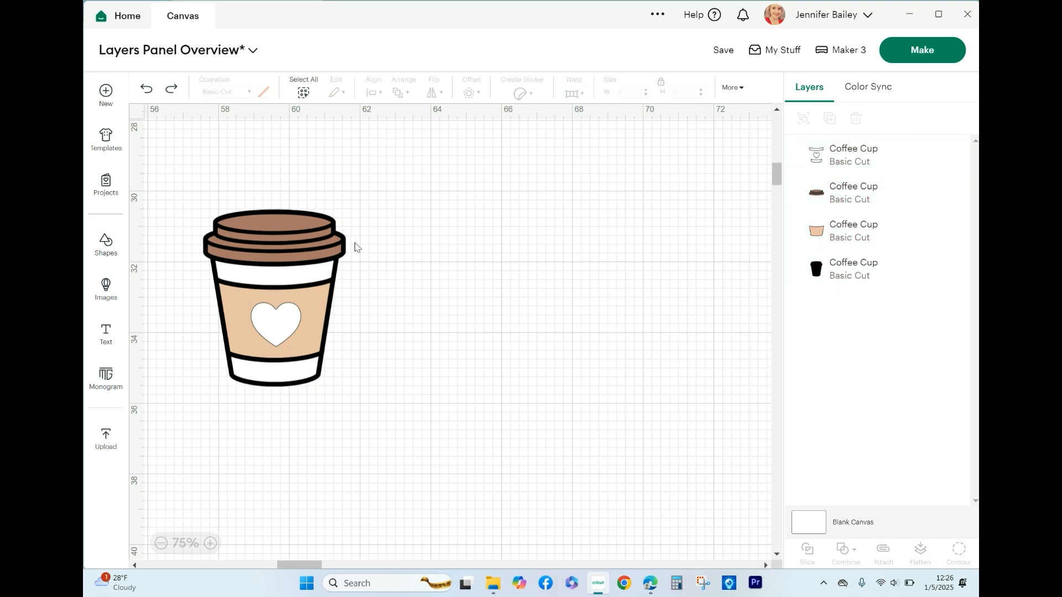
Step: Try a multiple selection of just the brown lid and tan sleeve layers, and clear it again
left_click_drag(183, 198, 409, 407)
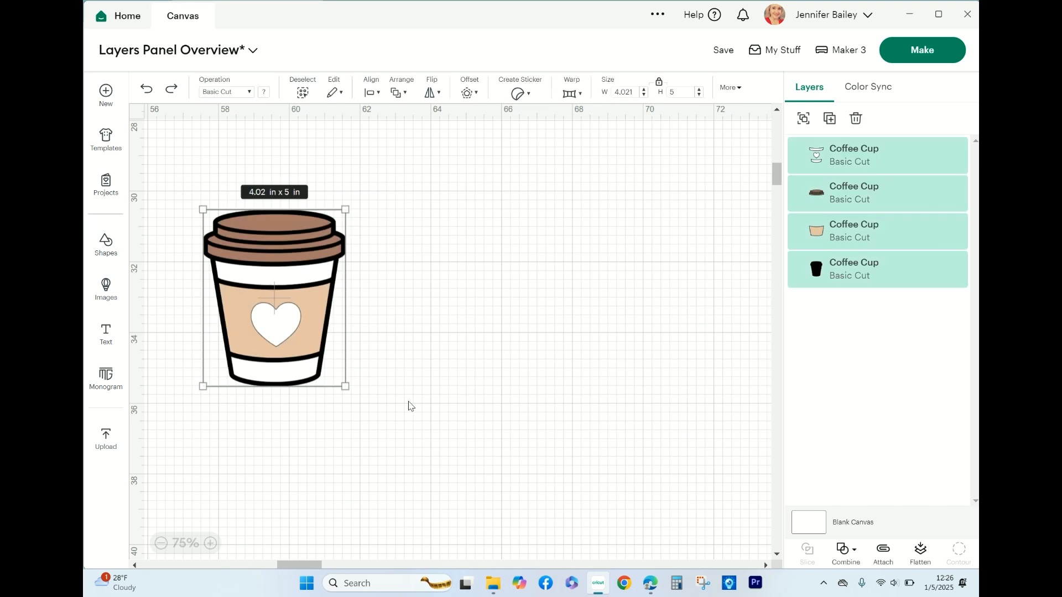
right_click(409, 406)
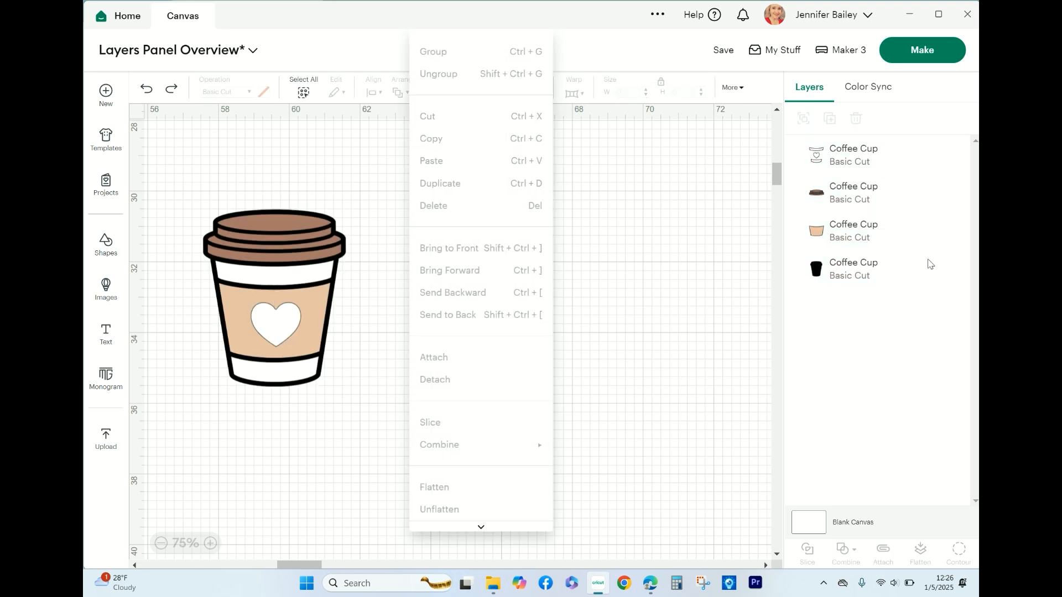
left_click(859, 200)
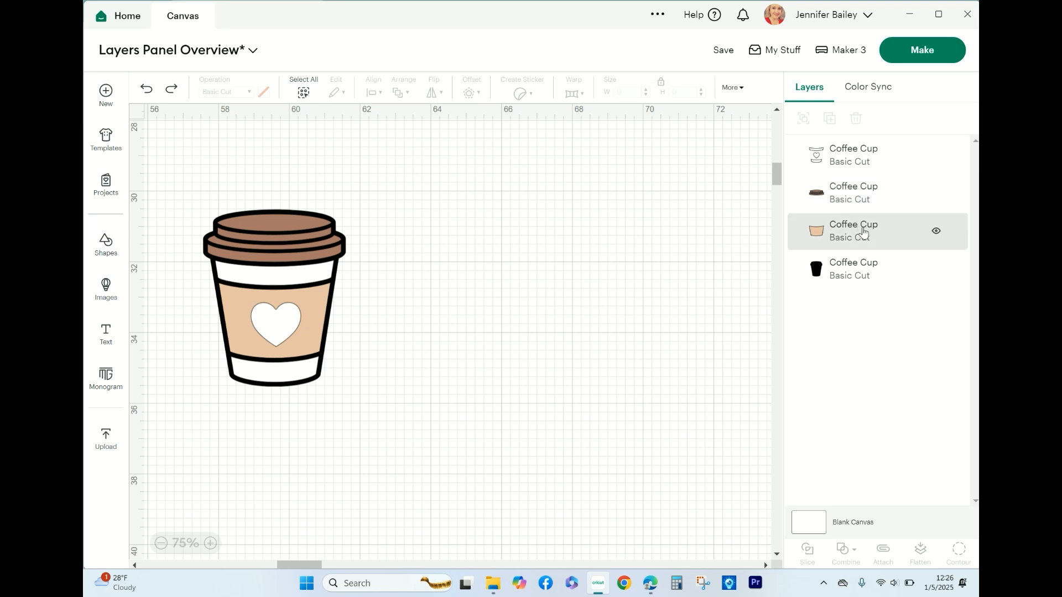
left_click(850, 200, "shift")
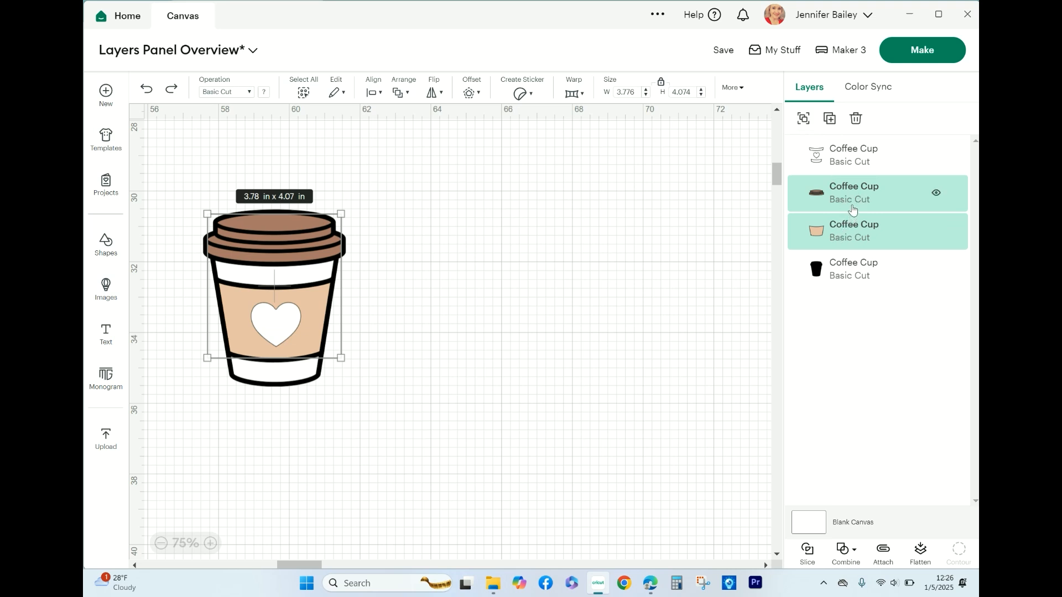
left_click(458, 354)
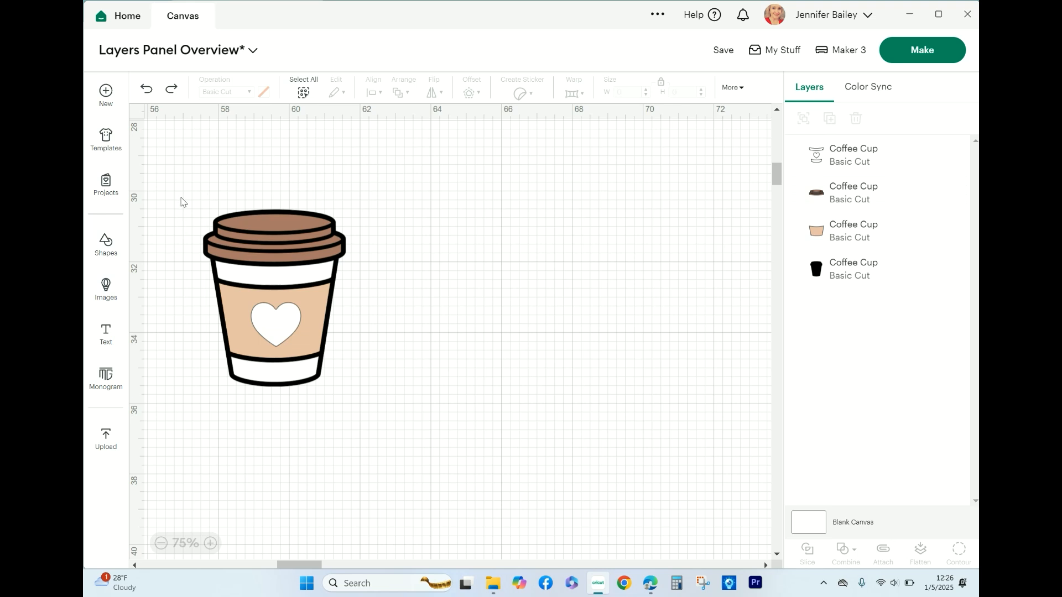
Step: Select all four coffee cup layers and group them
left_click_drag(181, 197, 403, 444)
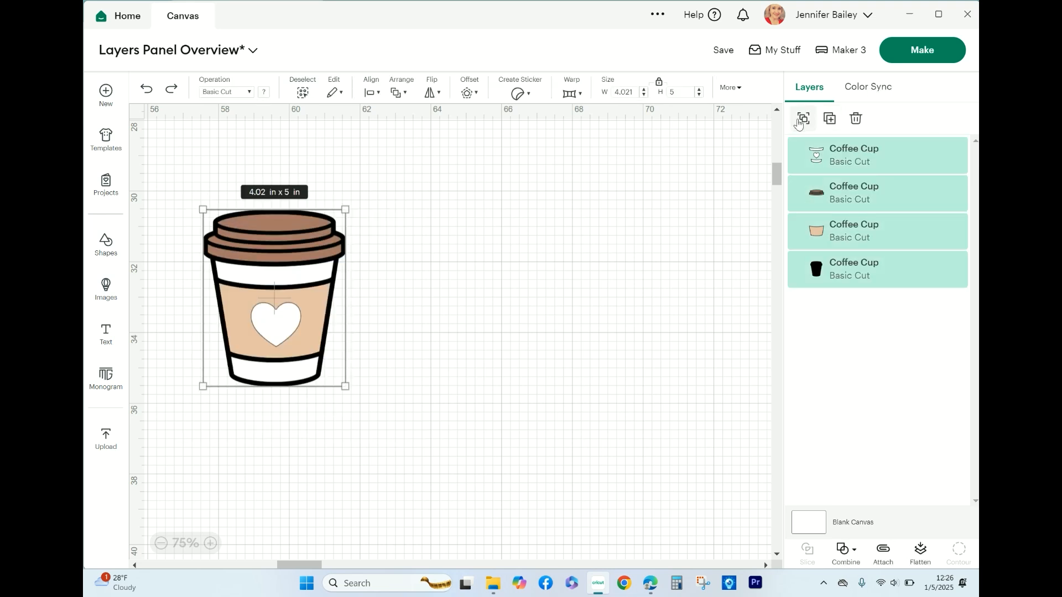
left_click(801, 119)
left_click(370, 312)
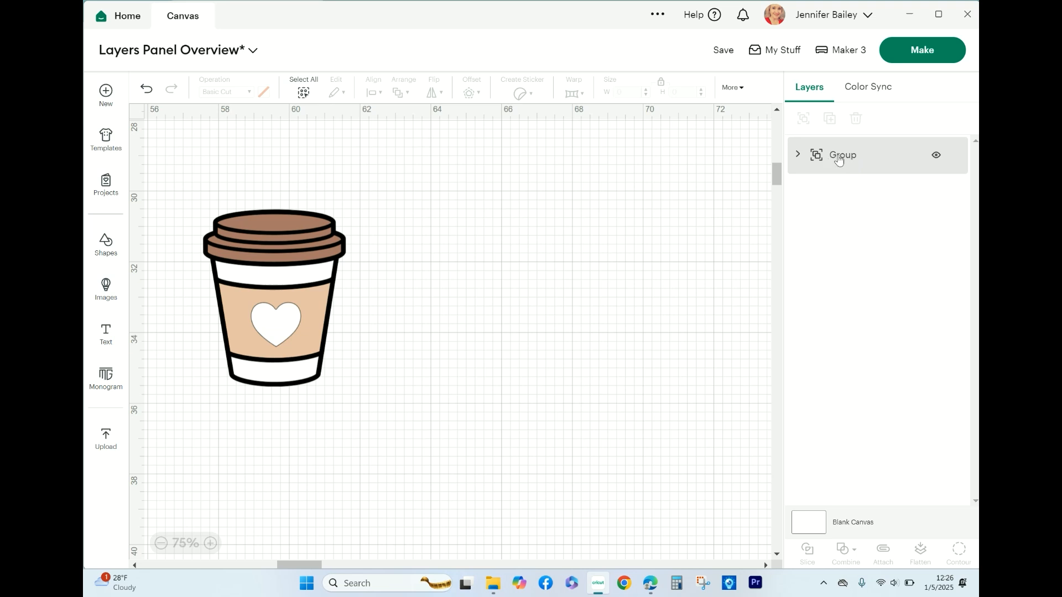
Step: Rename the new group as Coffee Cup and expand it to show its layers
double_click(839, 159)
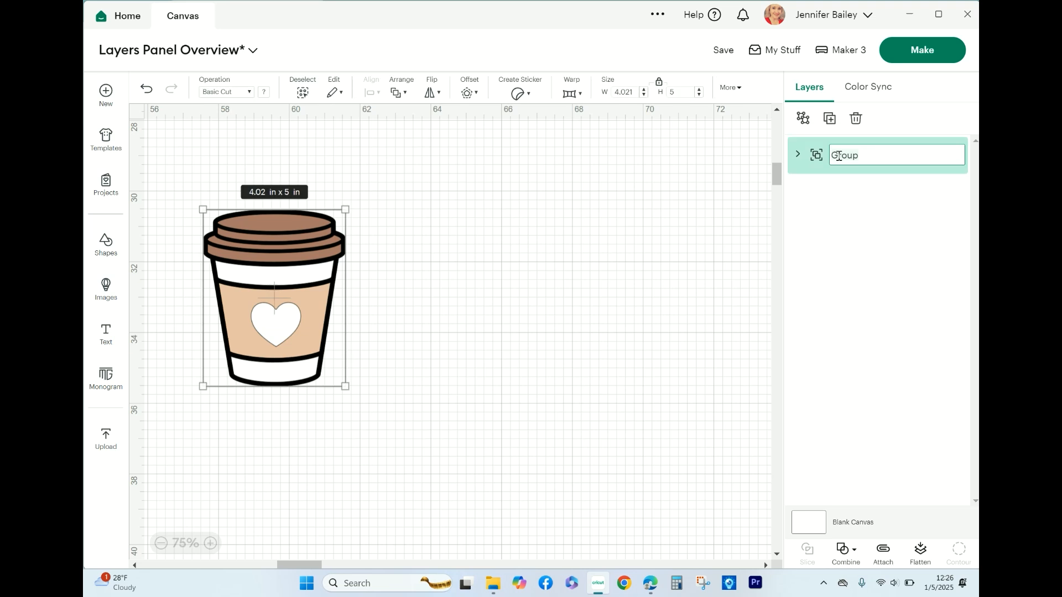
type("Coffee Cup")
key("Return")
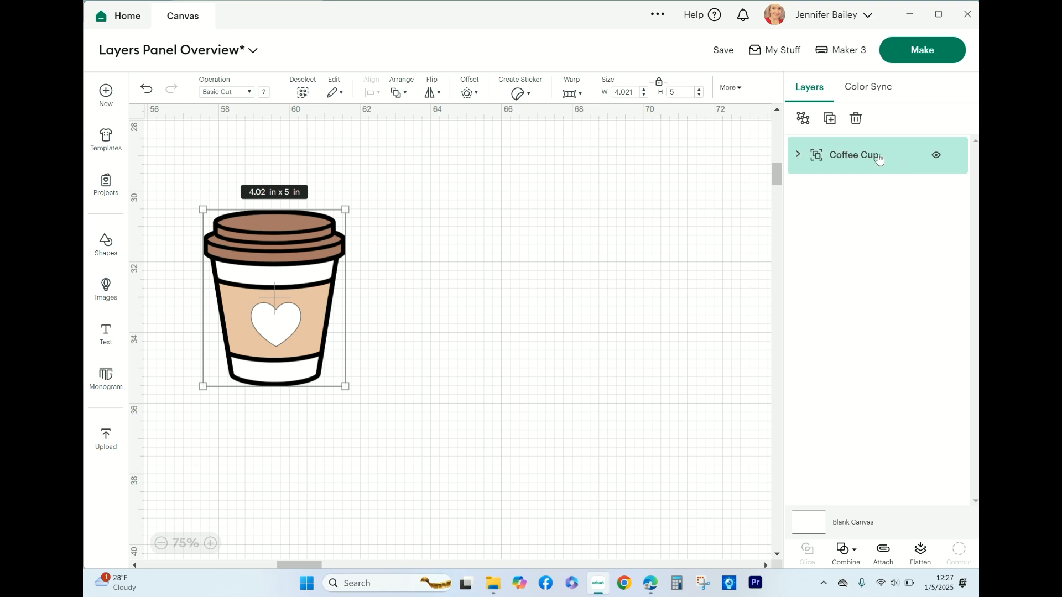
left_click(797, 156)
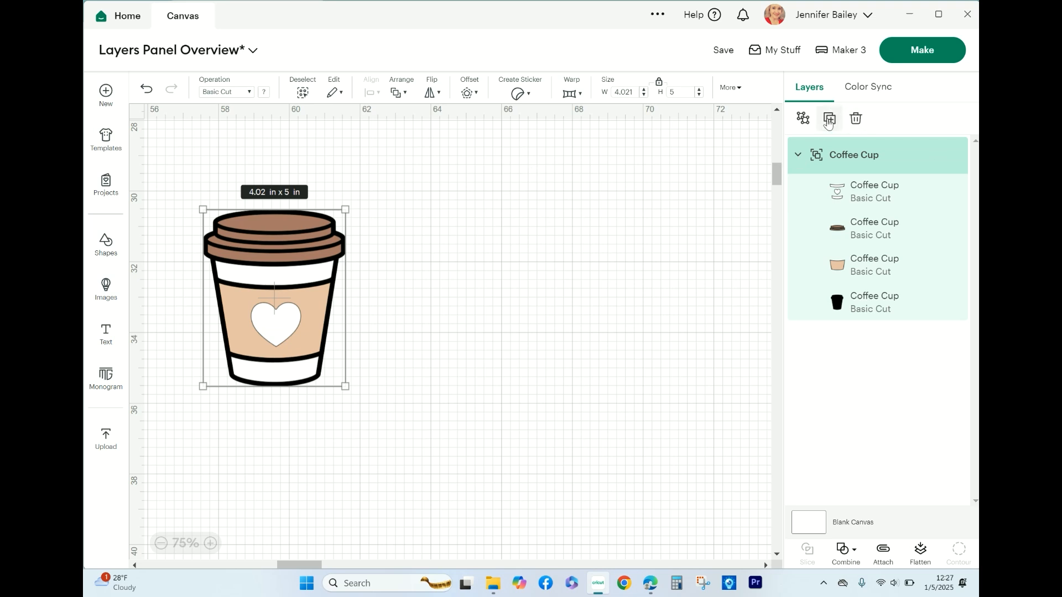
left_click(476, 246)
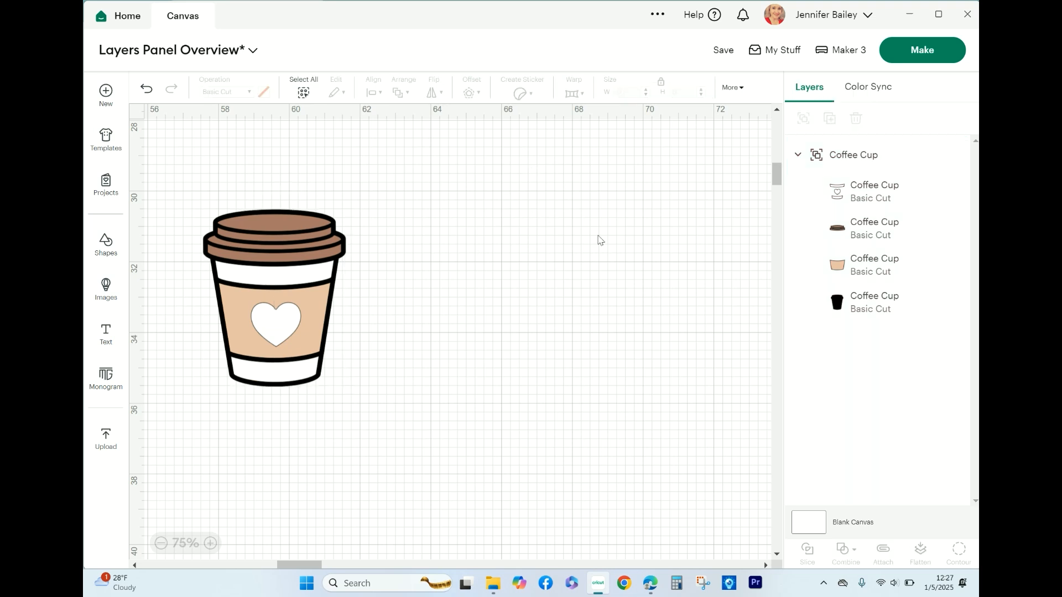
Step: Duplicate the Coffee Cup group and place the copy beside the original on the canvas
left_click(320, 281)
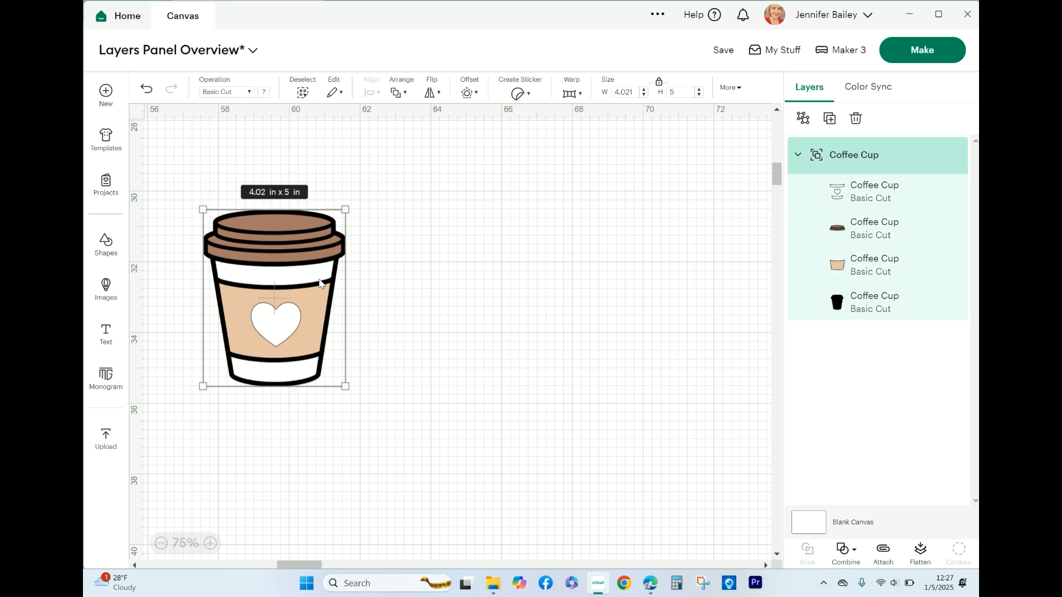
left_click(830, 121)
left_click_drag(284, 302, 430, 297)
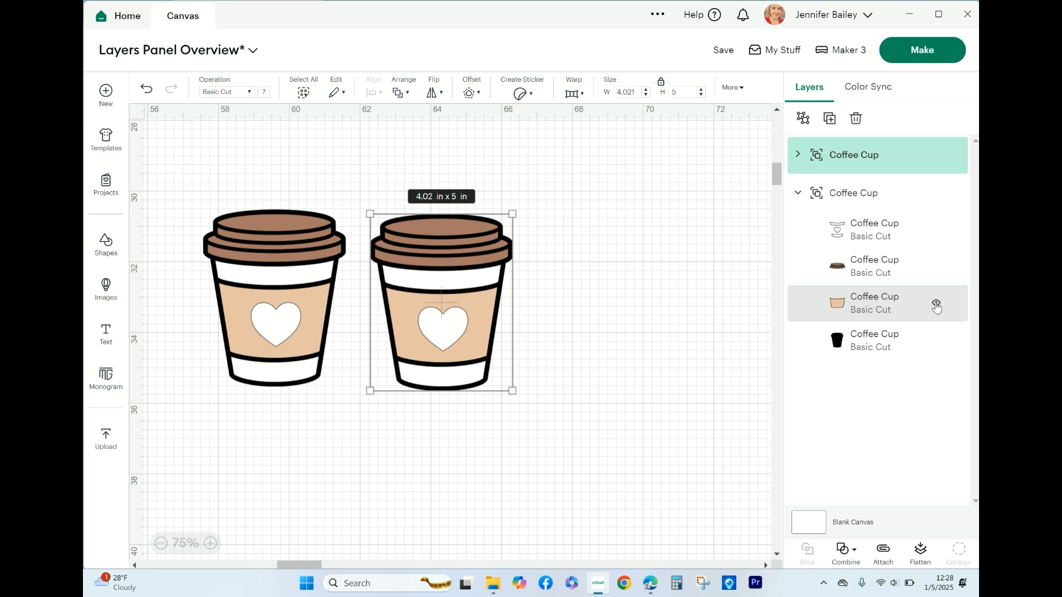
Step: Toggle the visibility of the brown lid layer in the original Coffee Cup group, leaving it hidden
left_click(937, 269)
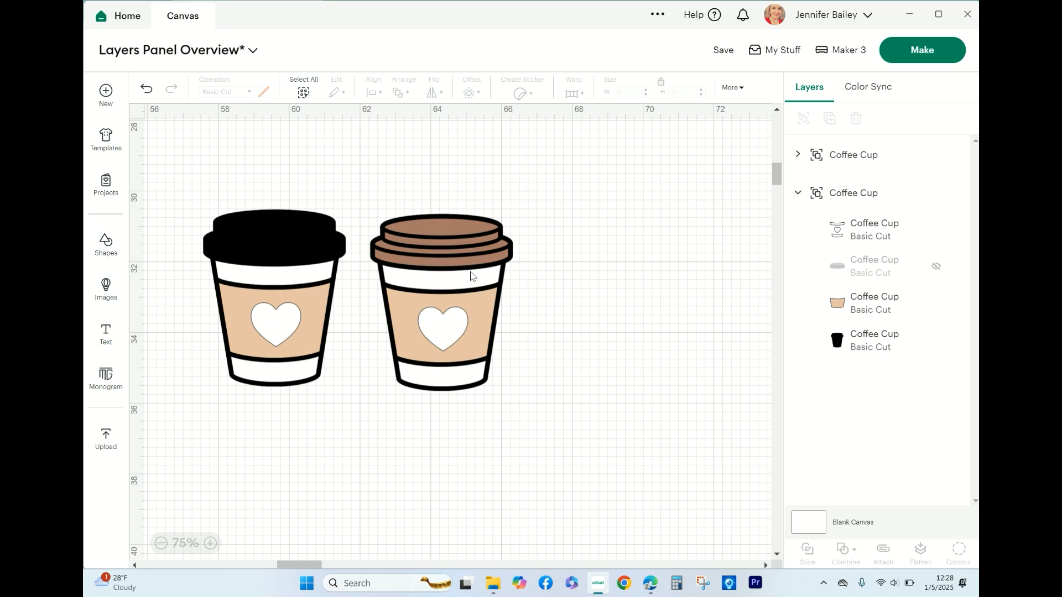
left_click(937, 268)
left_click(937, 269)
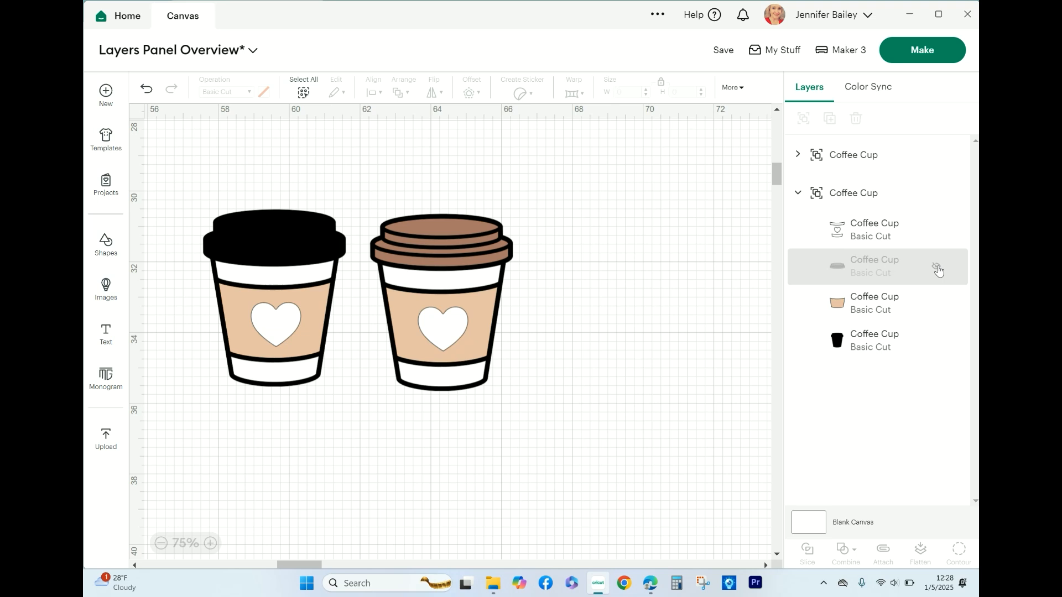
Step: Show the brown lid layer again, then delete the duplicate Coffee Cup group and collapse the remaining one
left_click(937, 269)
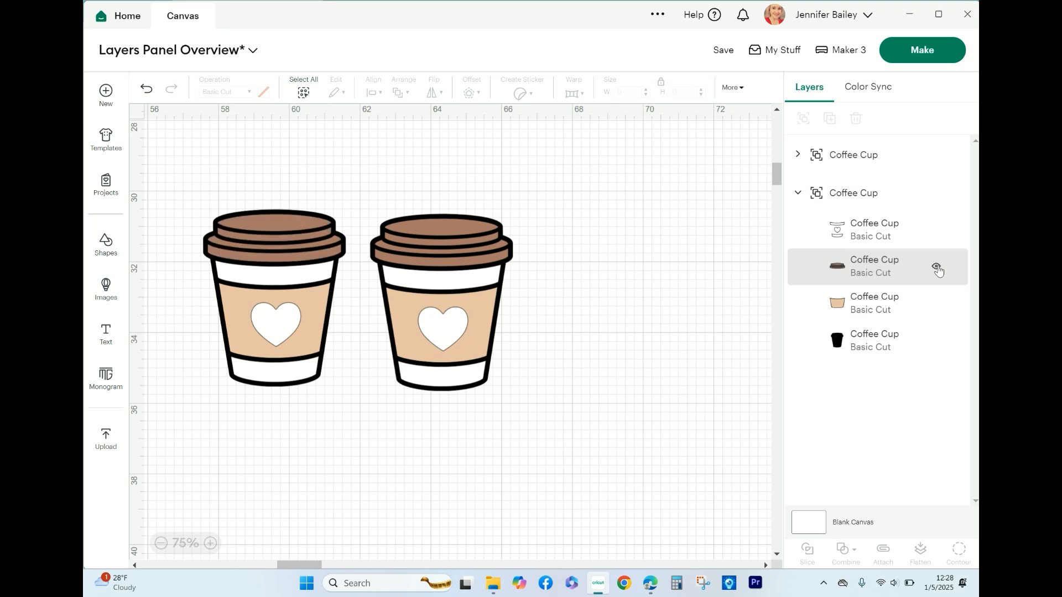
left_click(840, 156)
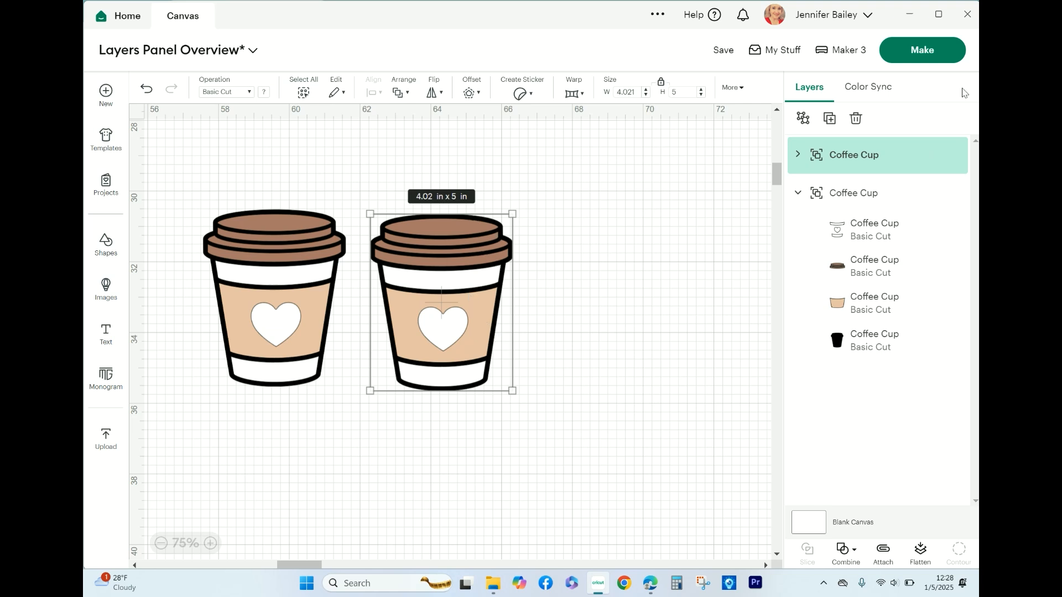
left_click(856, 120)
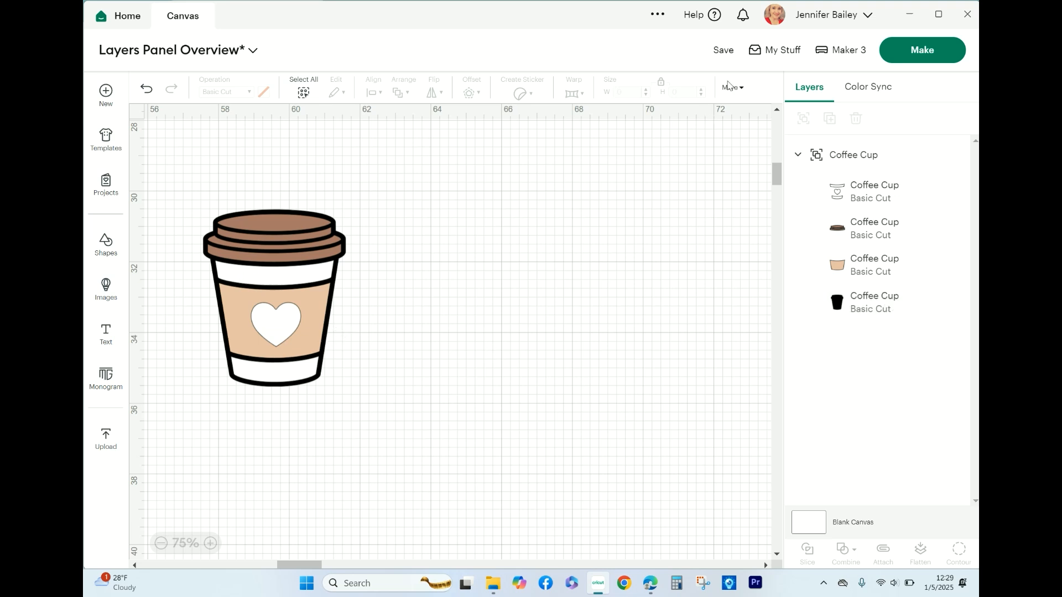
left_click(799, 156)
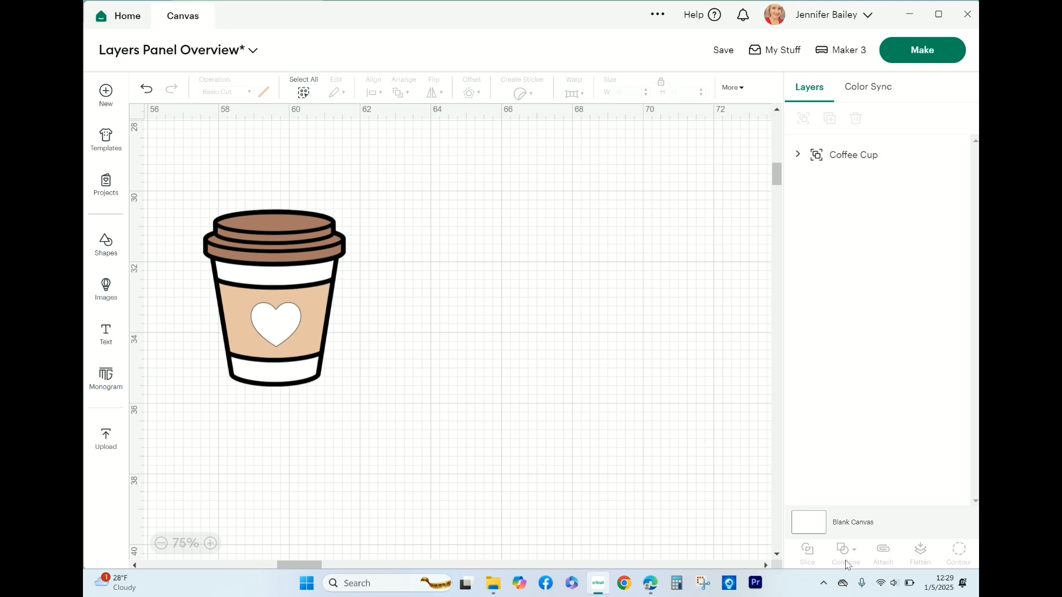
Step: Ungroup the remaining Coffee Cup group into its separate layers and clear the selection
left_click(262, 314)
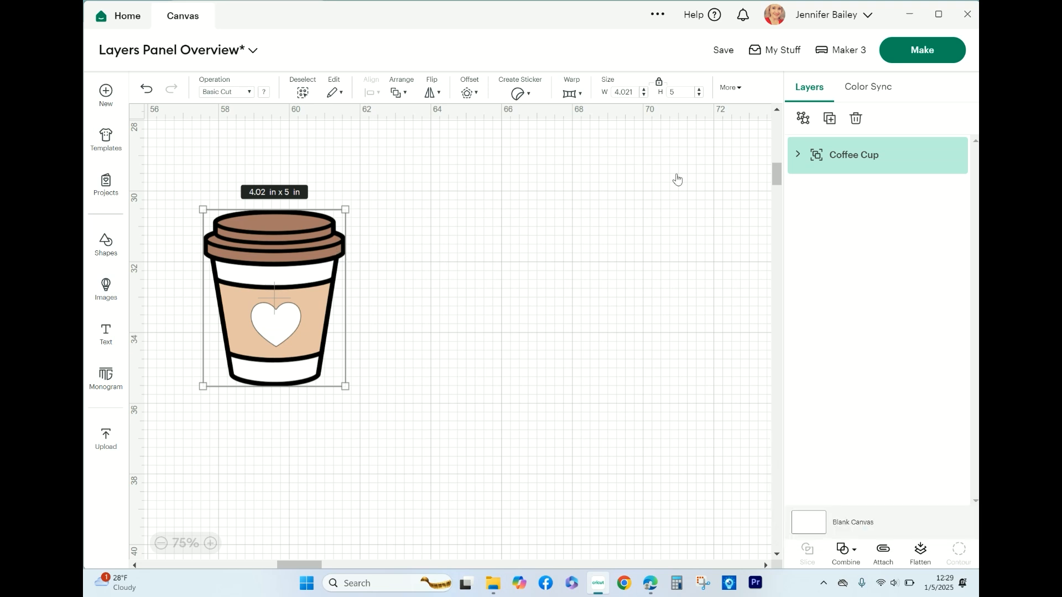
left_click(803, 119)
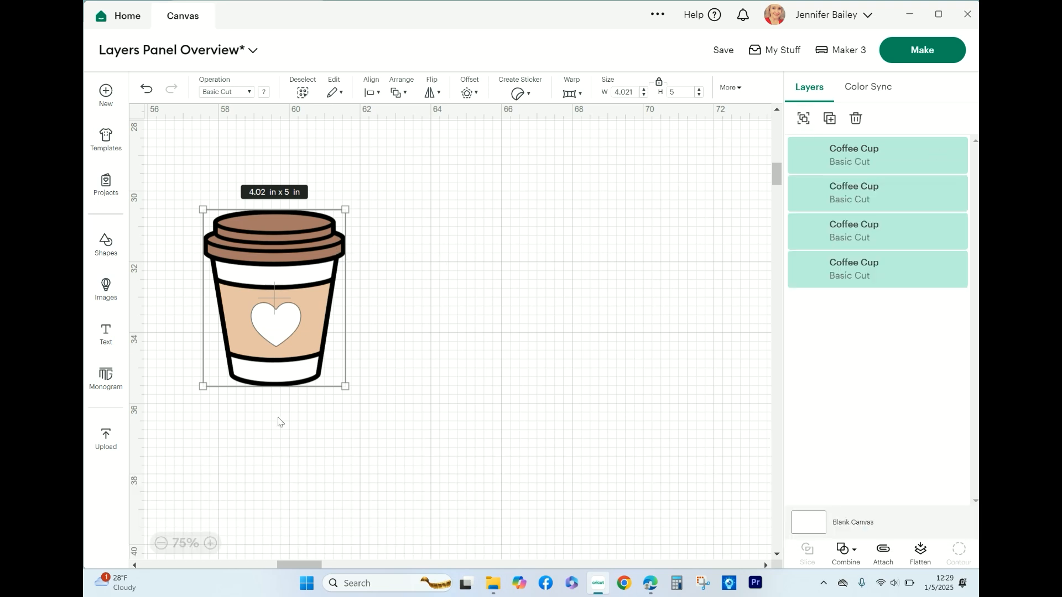
left_click(449, 269)
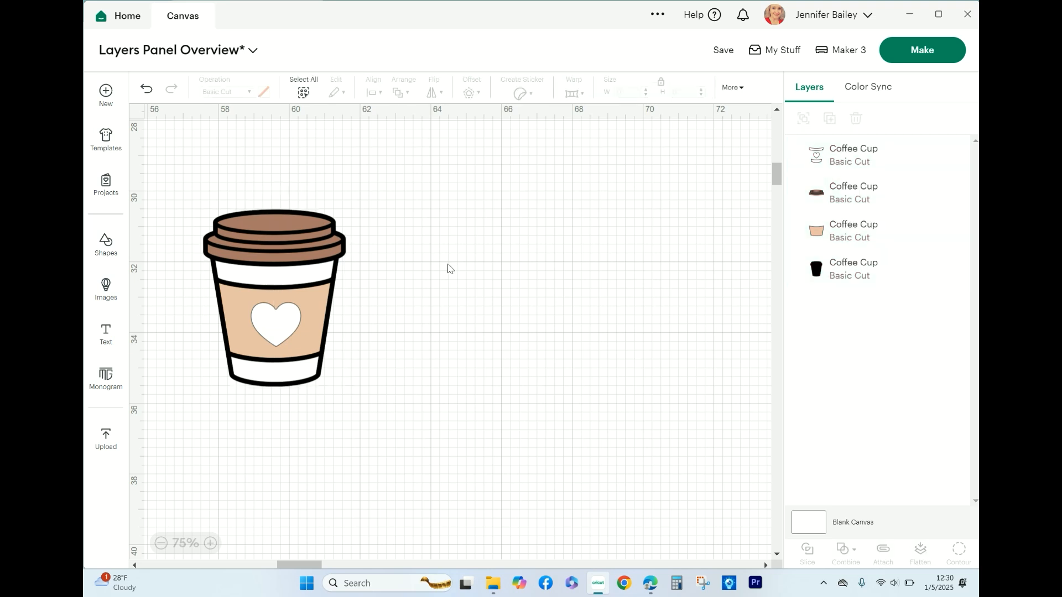
Step: Open the Contour options for the white details layer and hide its heart contour
left_click(855, 160)
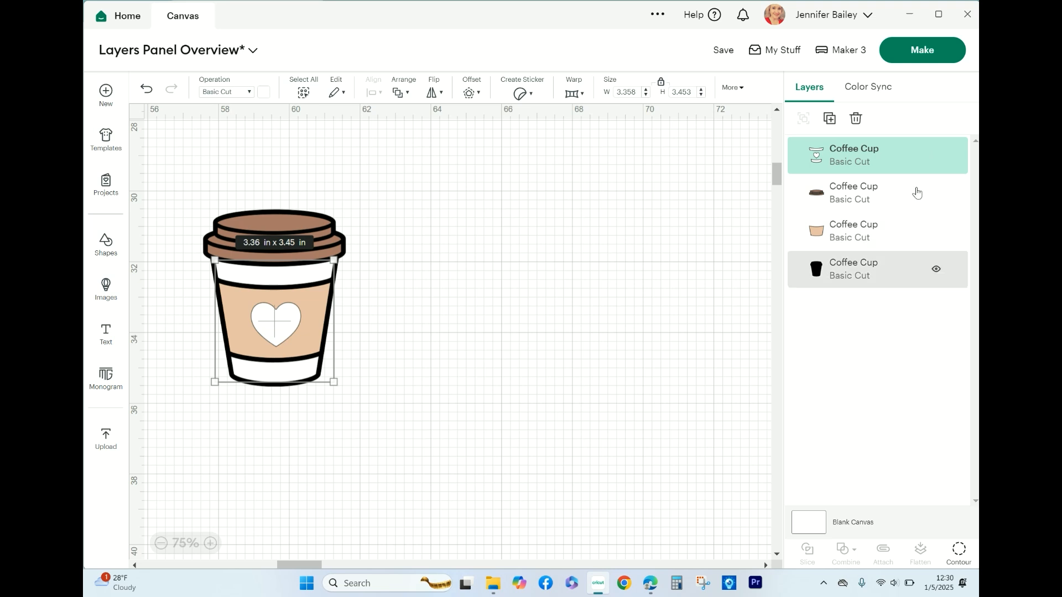
left_click(960, 553)
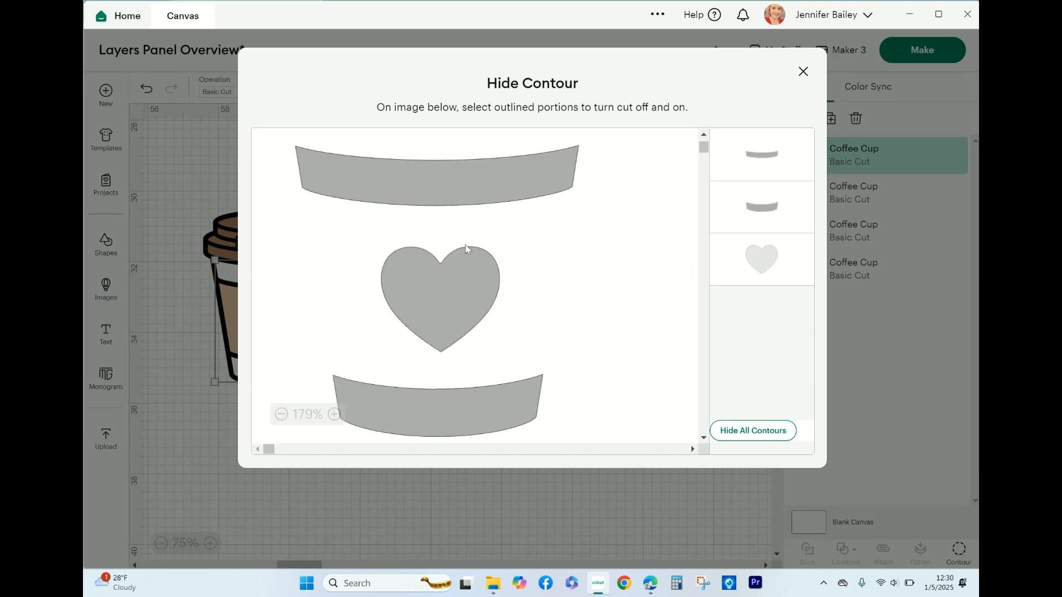
left_click(436, 314)
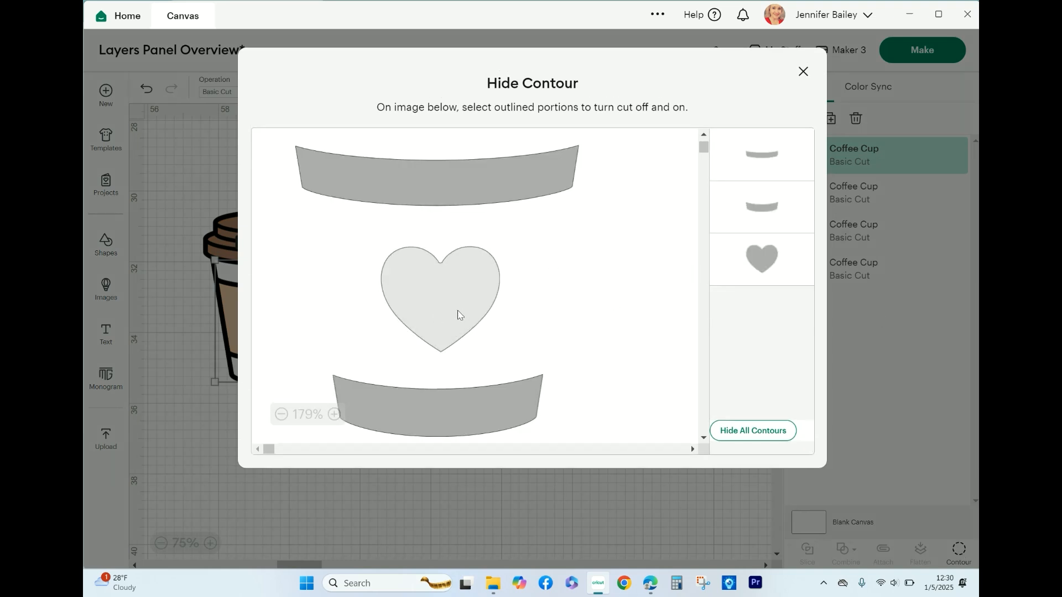
left_click(458, 315)
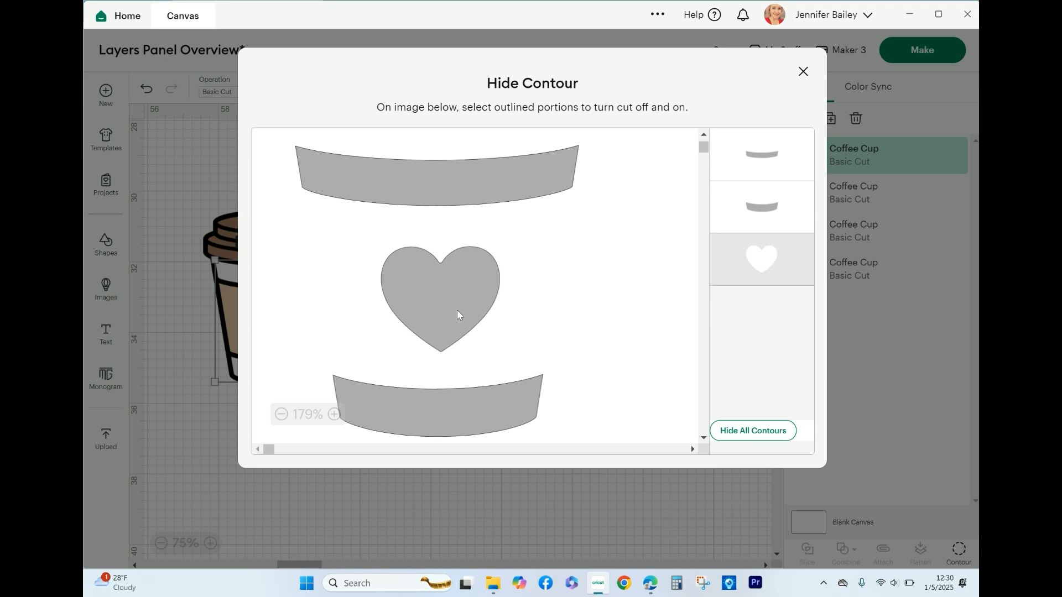
left_click(769, 255)
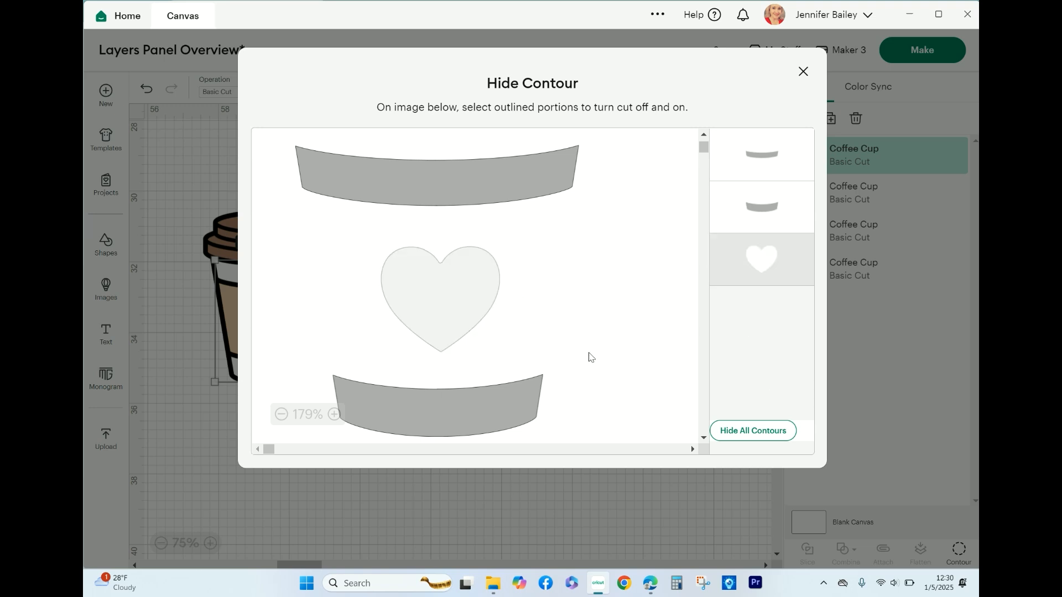
Step: Hide all contours of the white details layer at once, then show them all again
left_click(566, 159)
left_click(755, 434)
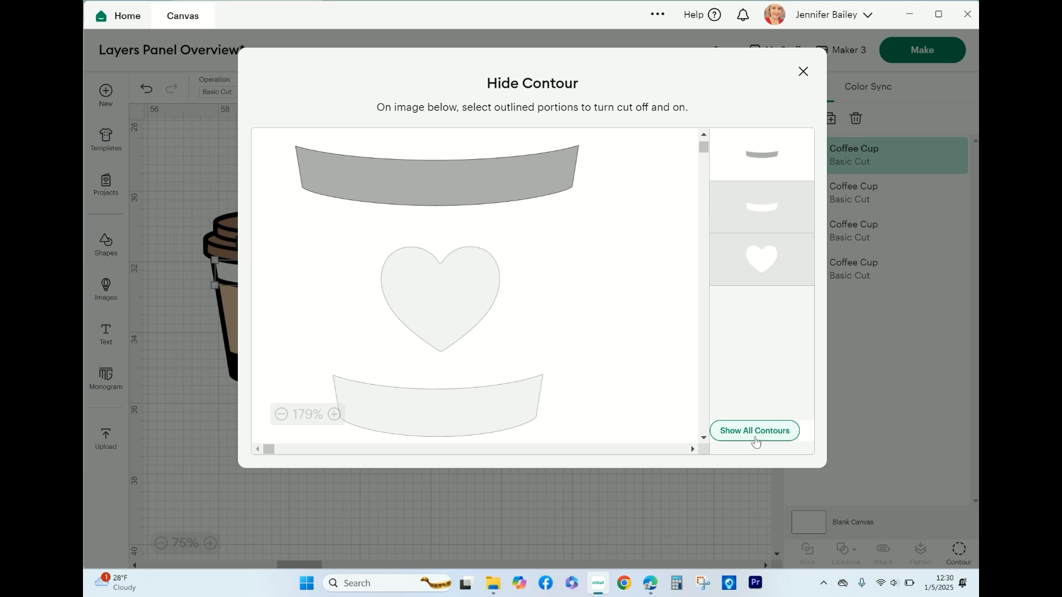
left_click(756, 437)
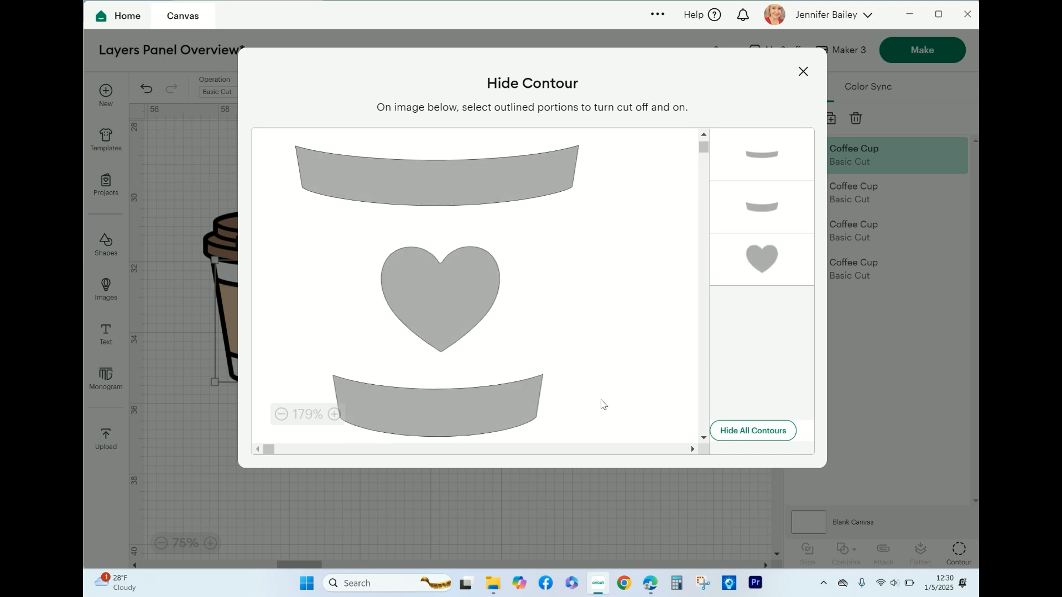
Step: Hide all contours again, turn the lower band back on so only the heart is hidden, and close the Contour options
left_click(753, 437)
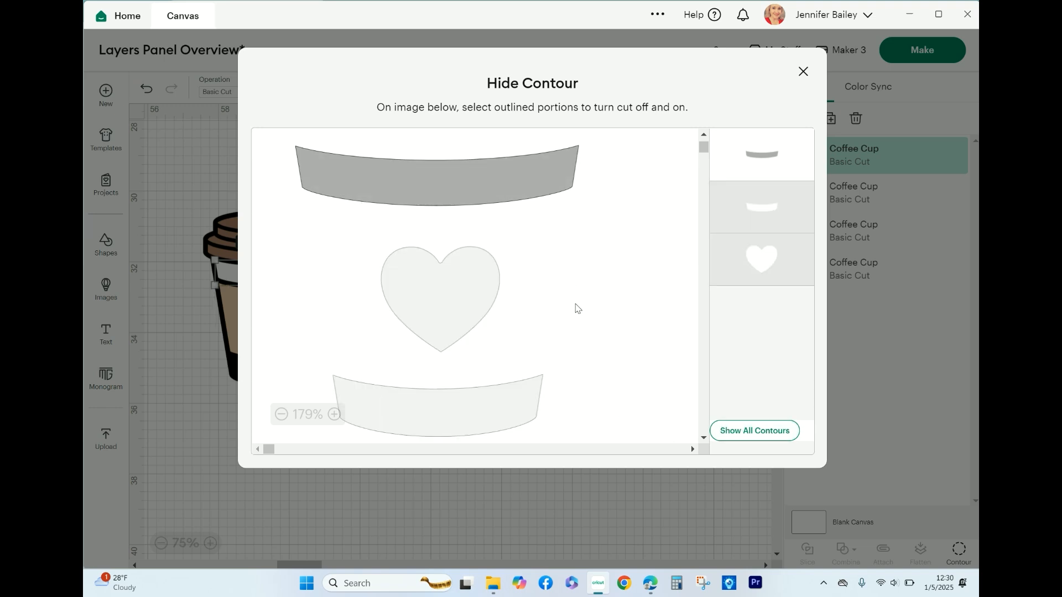
left_click(542, 393)
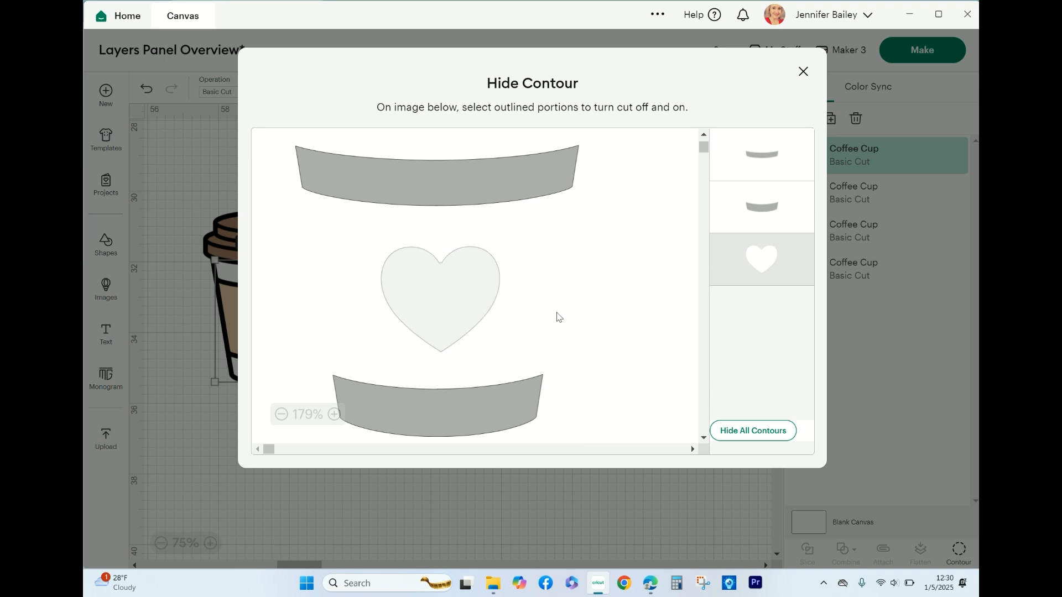
left_click(802, 71)
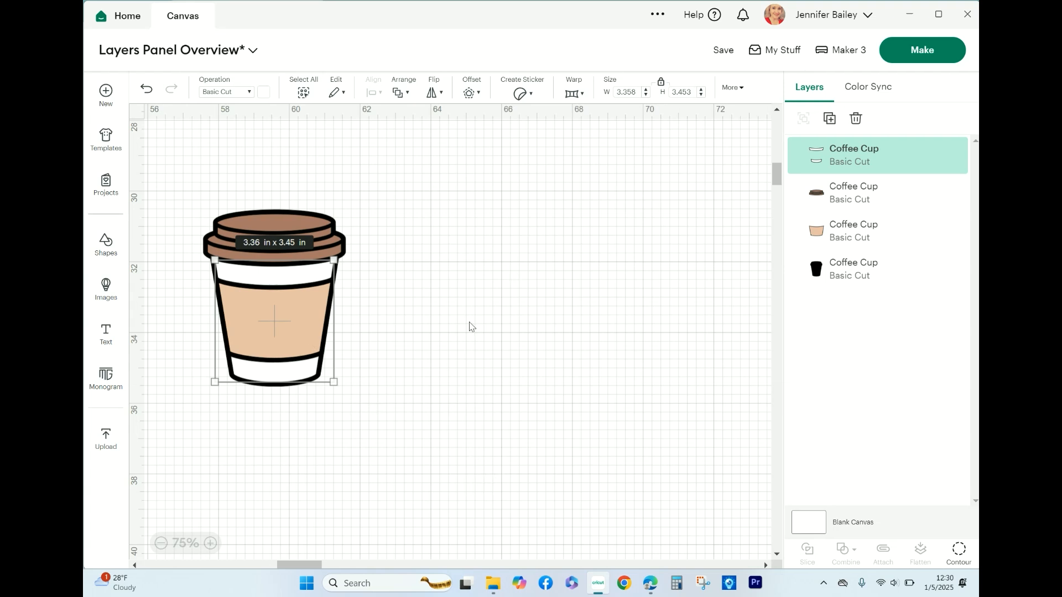
Step: Insert a circle shape, resize it to 1.5 in and center it on the cup's tan sleeve
left_click(105, 247)
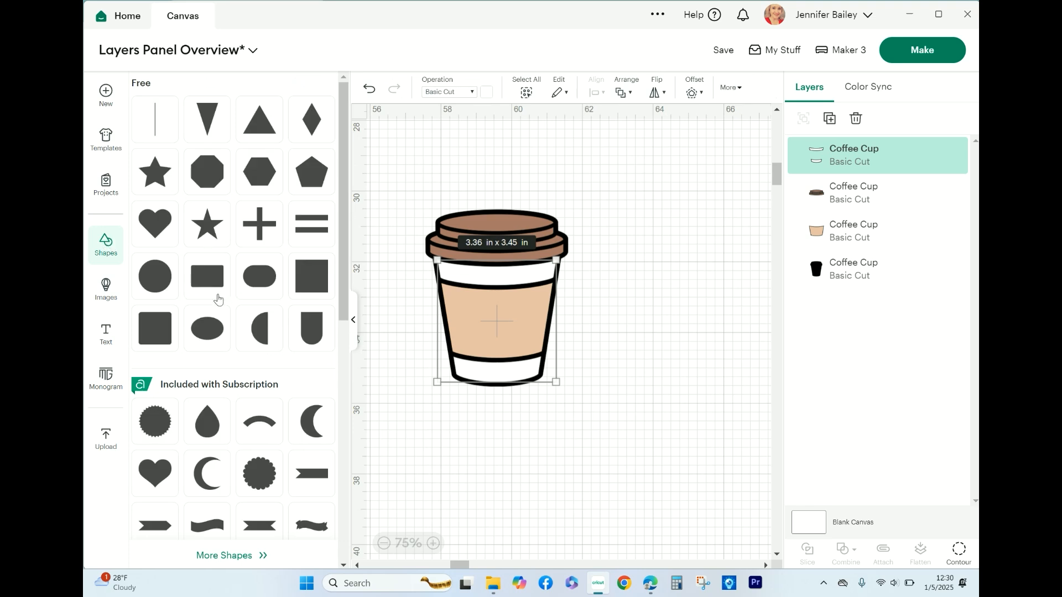
left_click(160, 276)
left_click(353, 320)
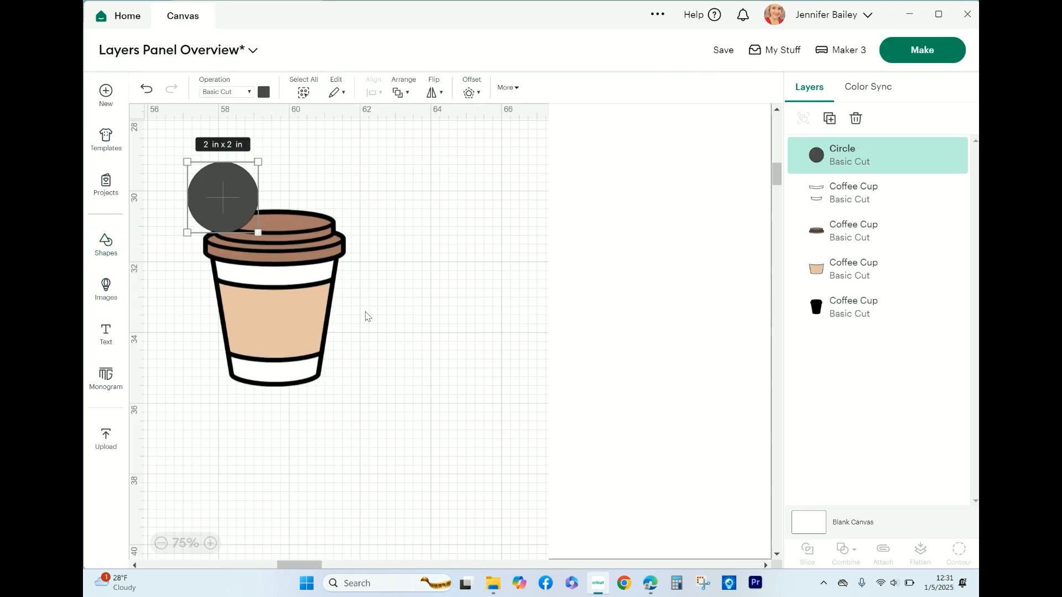
left_click_drag(258, 232, 271, 316)
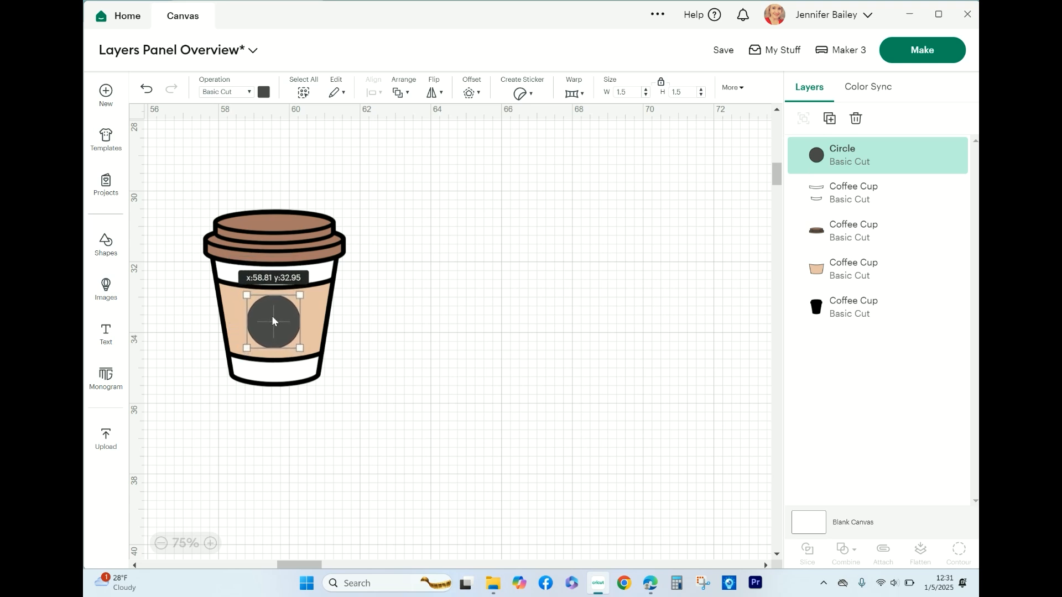
Step: Change the circle's color to white and deselect it
left_click(265, 92)
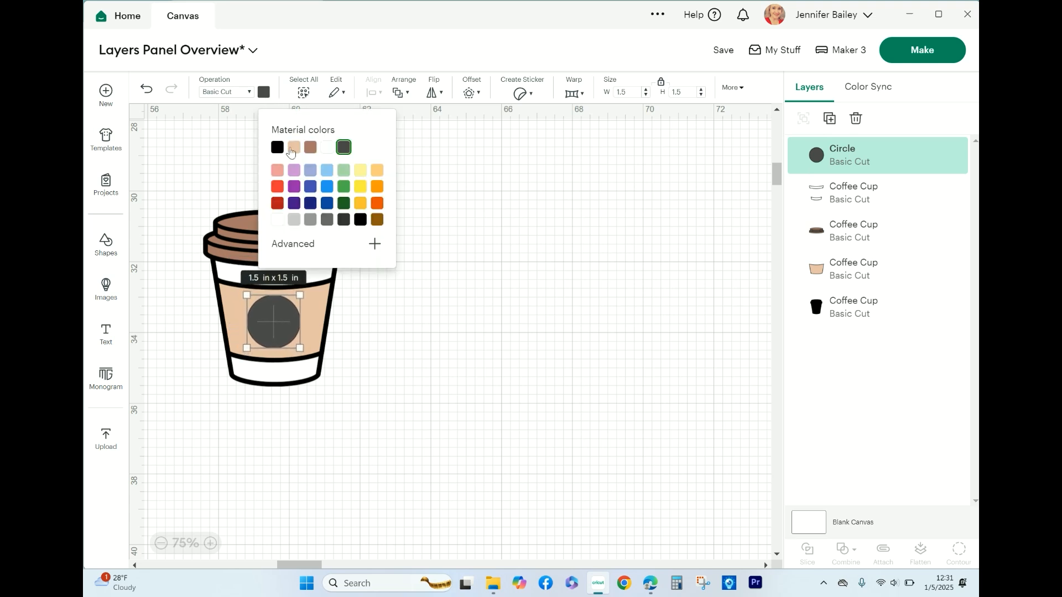
left_click(328, 148)
left_click(408, 307)
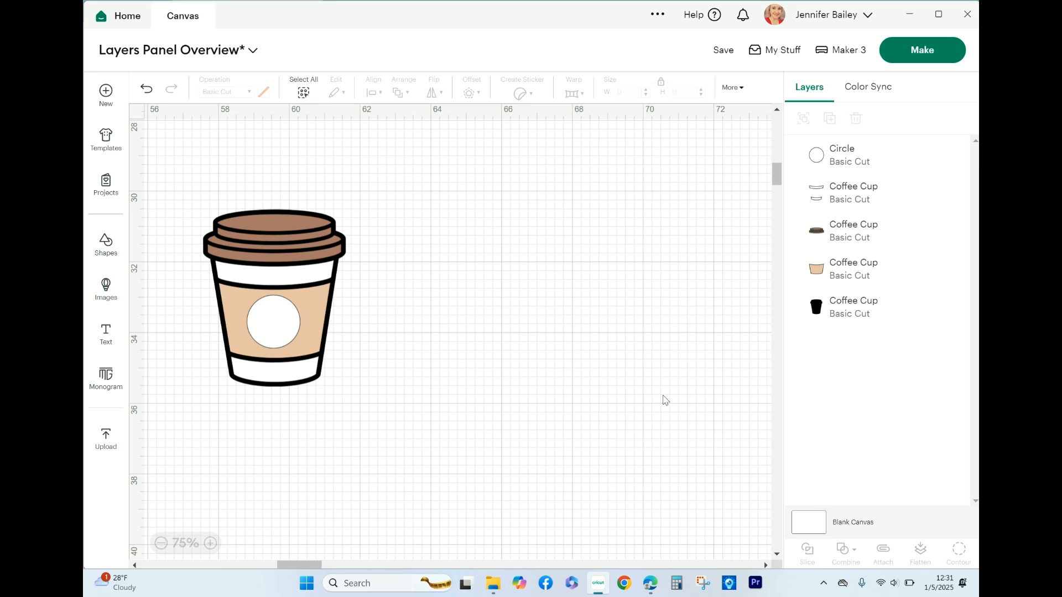
Step: Move the circle off the cup and turn the heart contour back on in the white details layer
left_click_drag(276, 327, 446, 261)
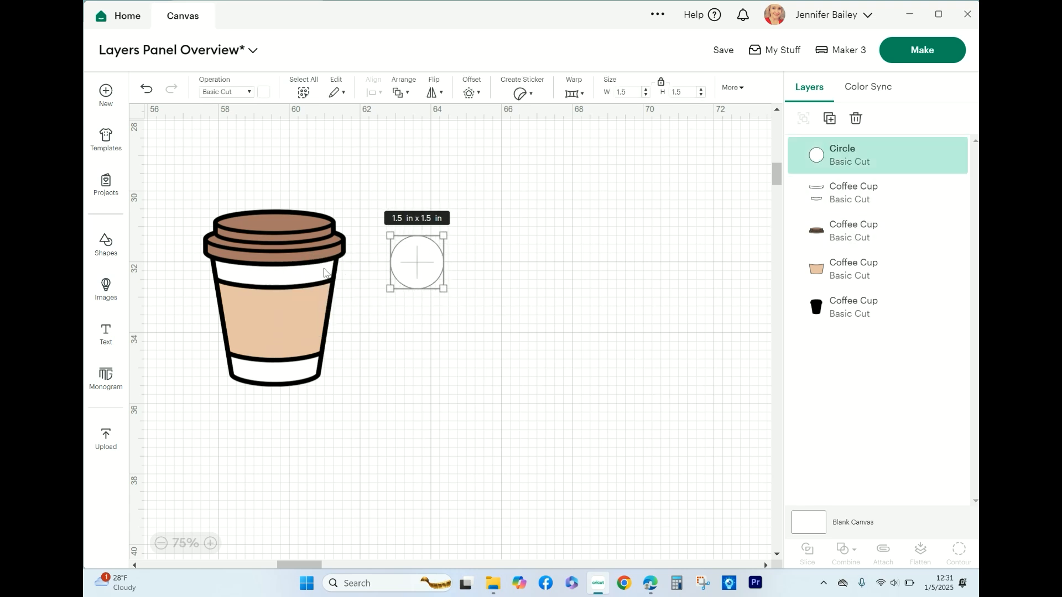
left_click(828, 200)
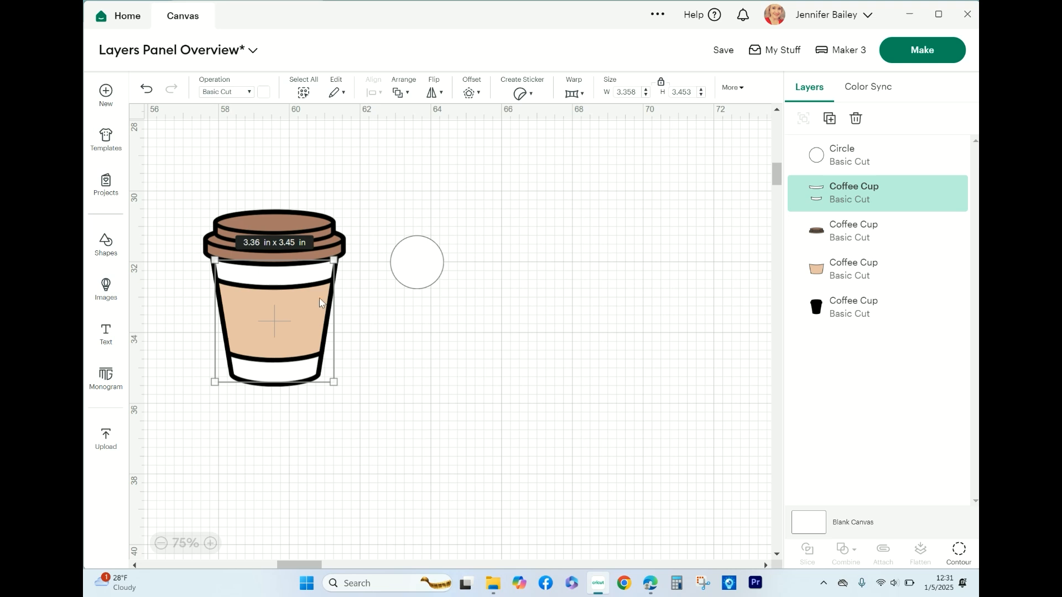
left_click(960, 557)
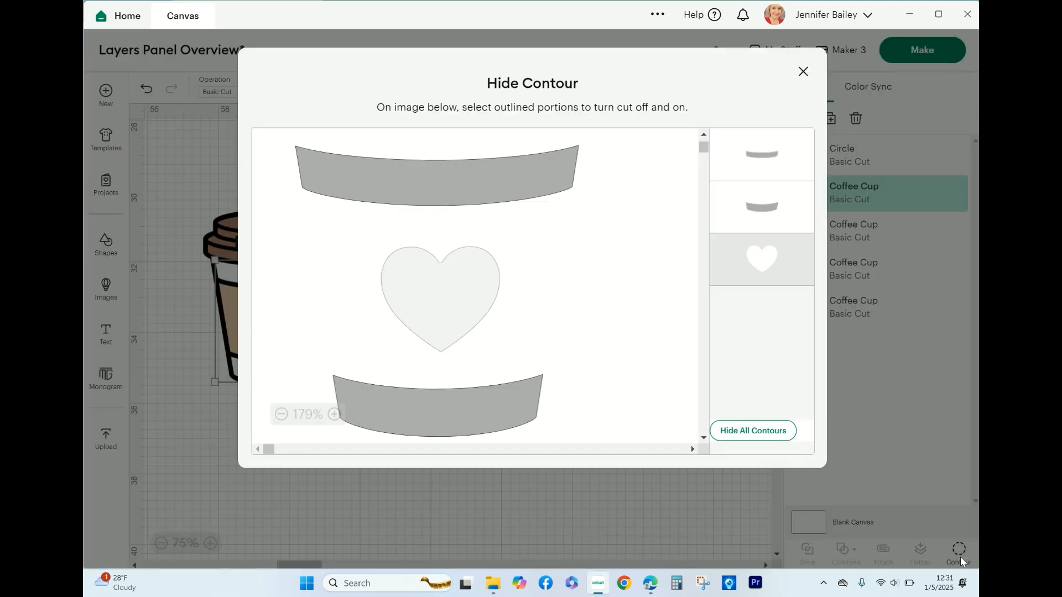
left_click(449, 309)
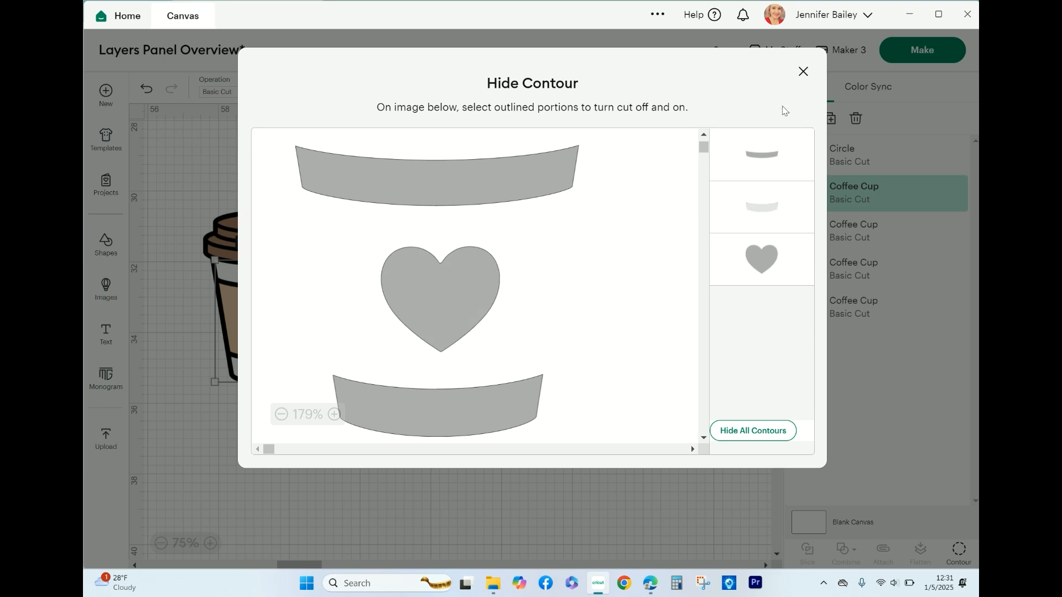
left_click(803, 71)
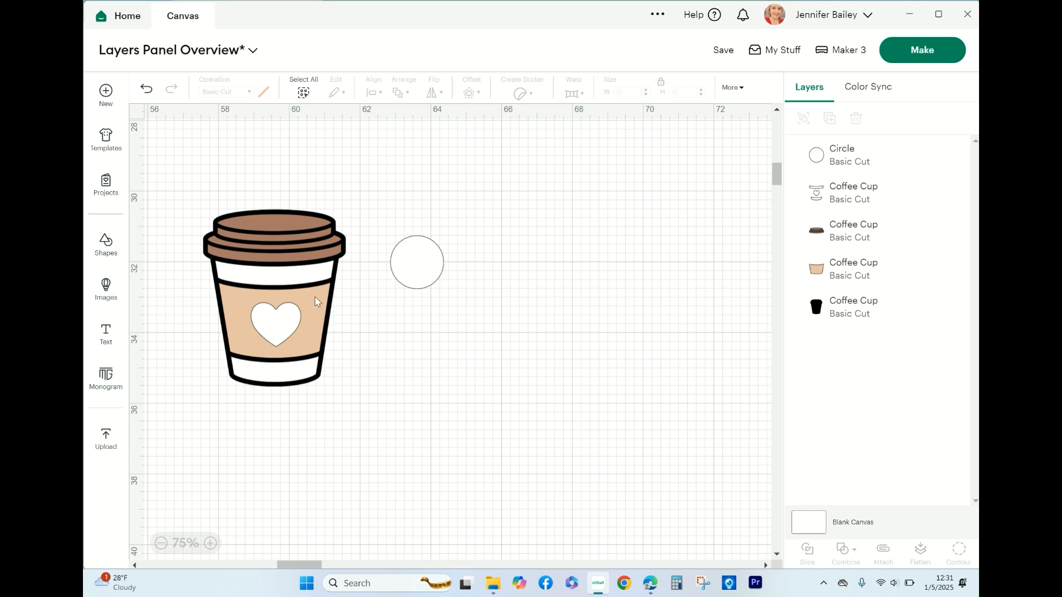
Step: Undo the white layer's slight move, then group the four coffee cup layers and move the group well away from the circle
mouse_move(315, 299)
left_mouse_down()
mouse_move(303, 270)
mouse_move(313, 302)
left_mouse_up()
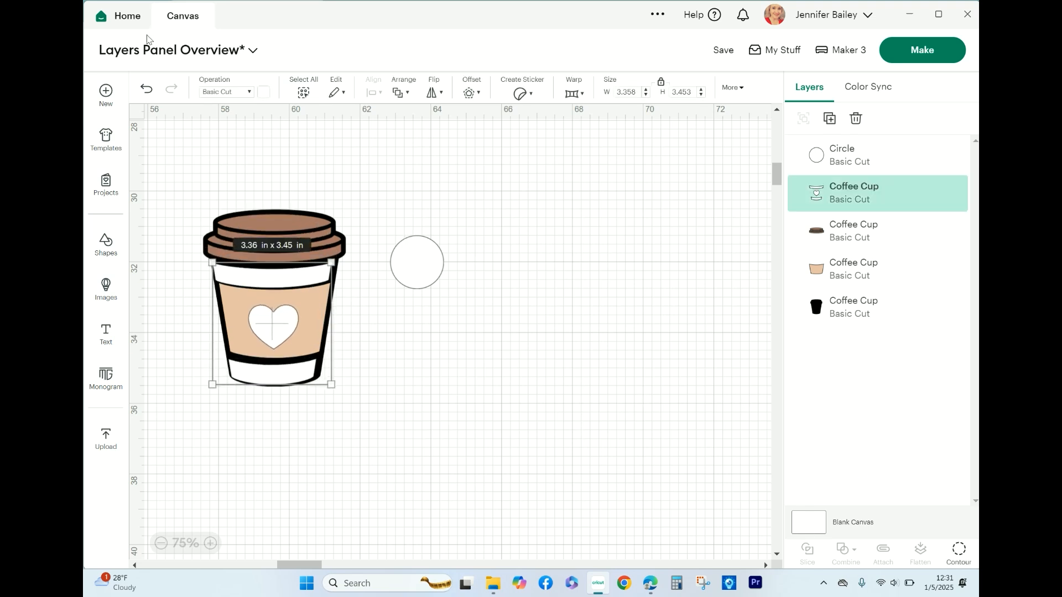
left_click(145, 88)
left_click_drag(206, 148, 283, 421)
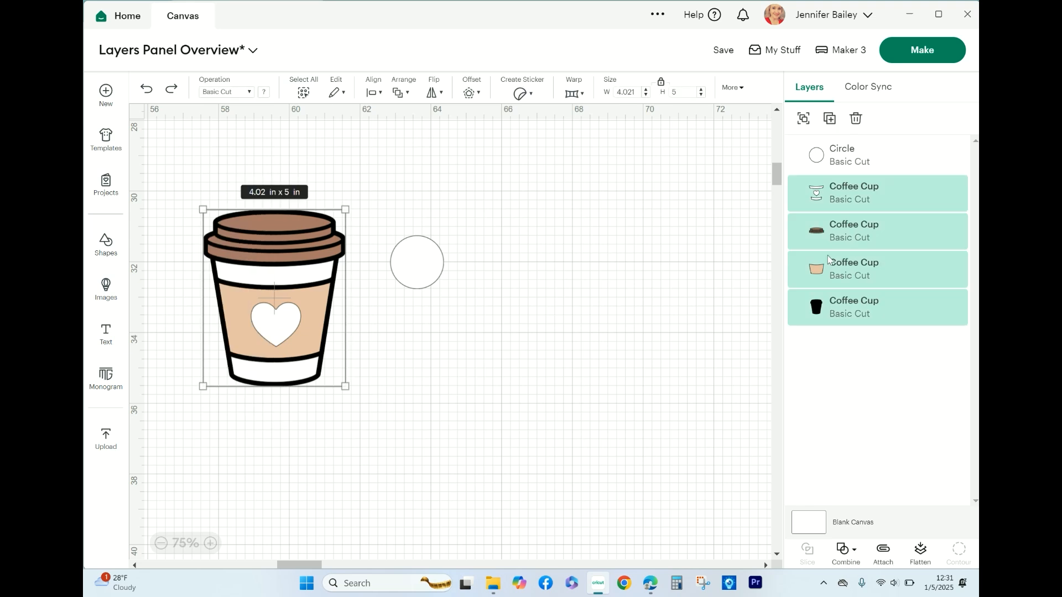
left_click(804, 118)
left_click_drag(291, 285, 649, 232)
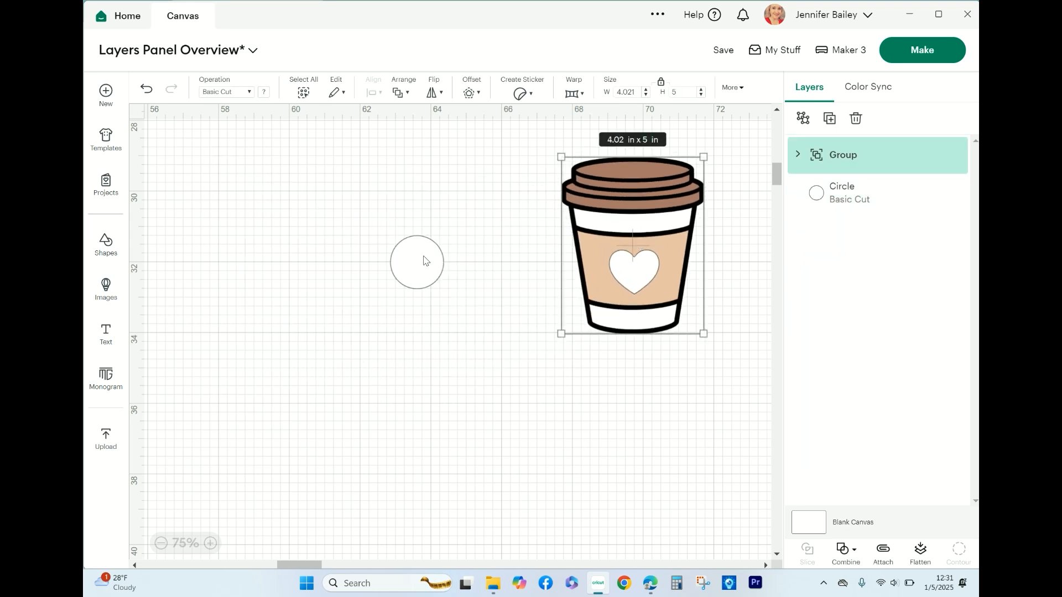
Step: Add a rounded square beside the circle in the open canvas area and enlarge both shapes, the circle to about 2.2 in
left_click_drag(425, 261, 279, 245)
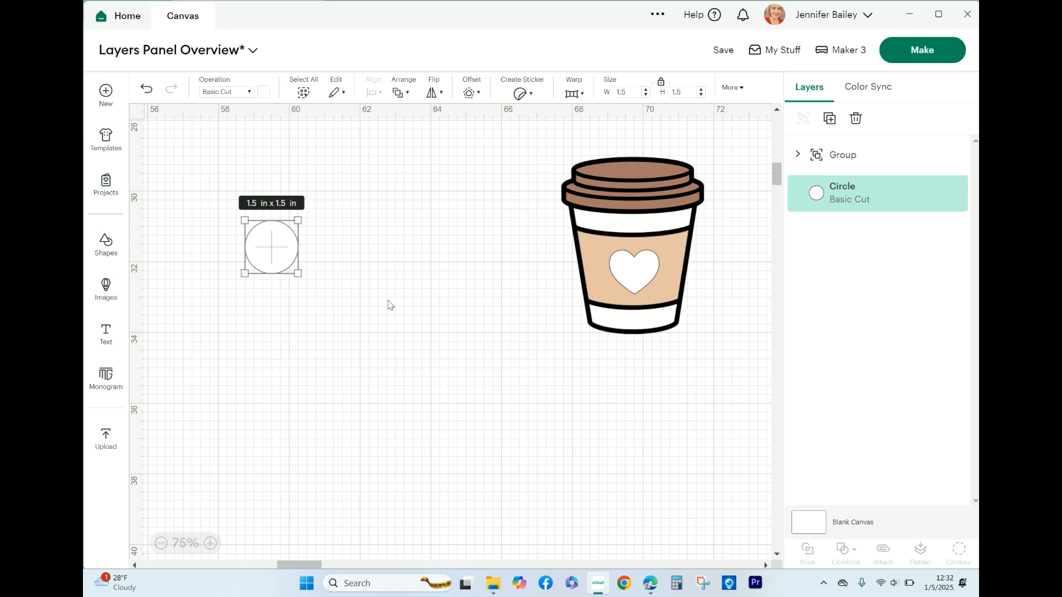
left_click(109, 247)
left_click(155, 329)
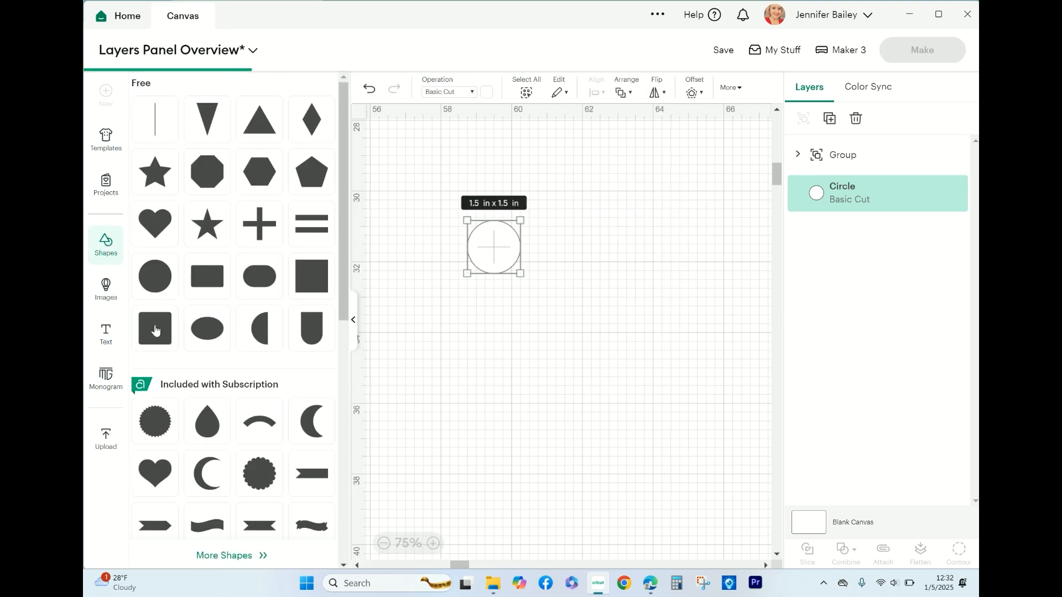
left_click(353, 320)
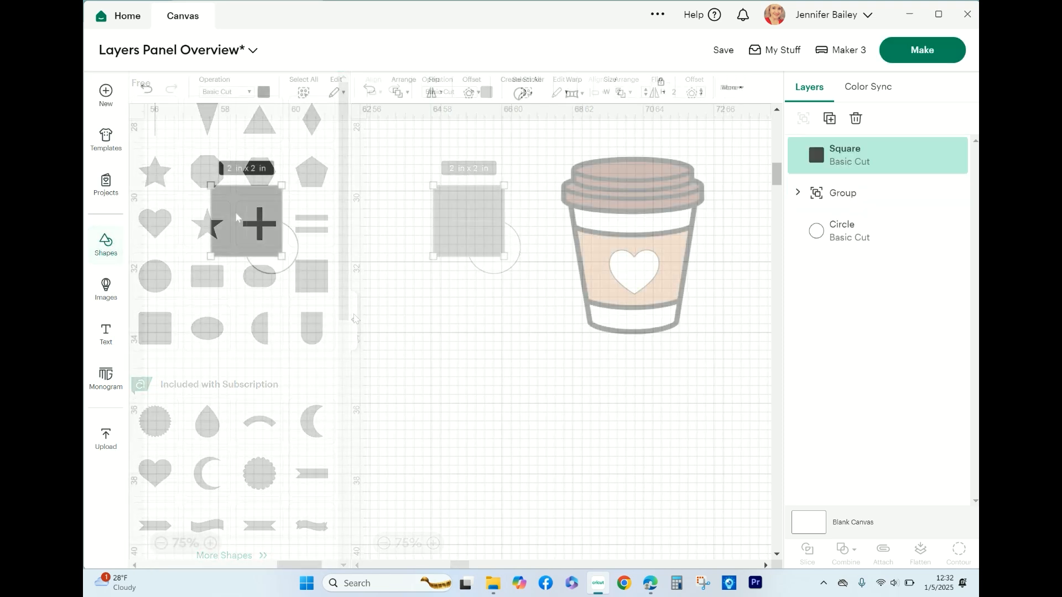
left_click_drag(234, 211, 249, 318)
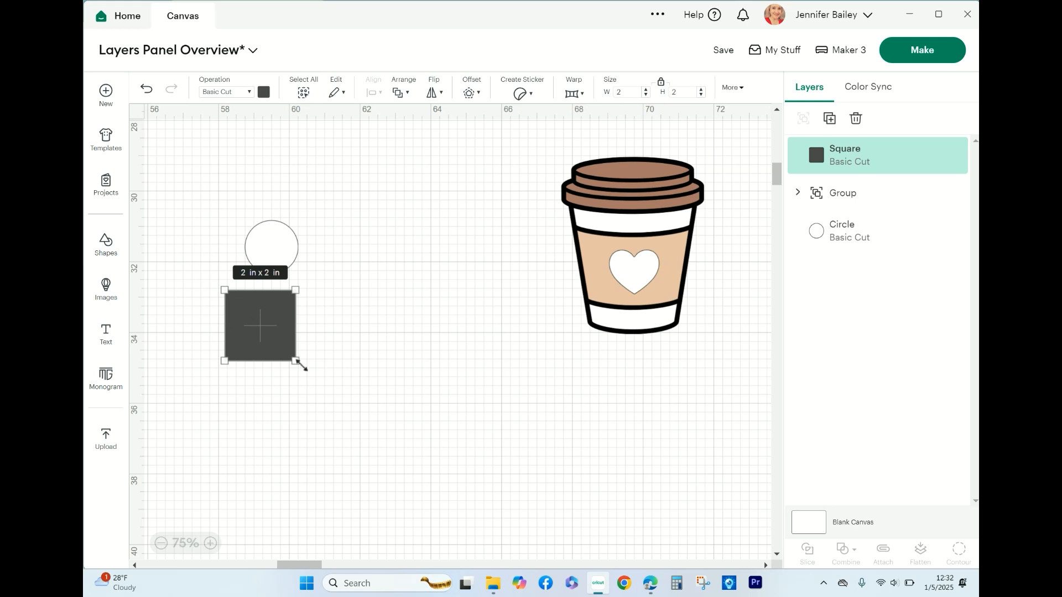
left_click_drag(302, 366, 246, 334)
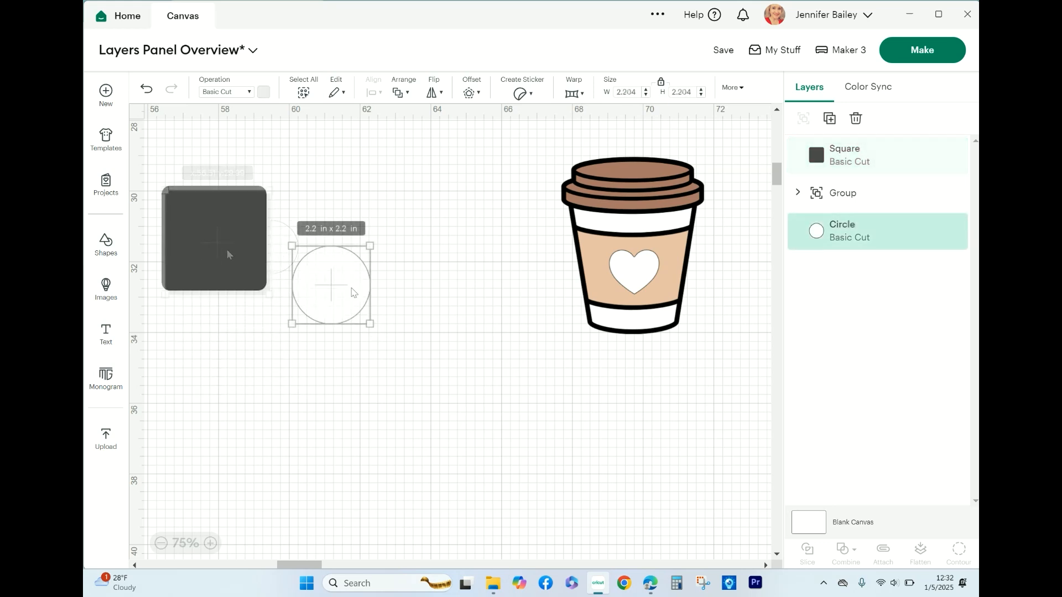
Step: Overlap the circle with the square's corner and move the circle layer to the top of the layer stack
left_click_drag(342, 293, 274, 289)
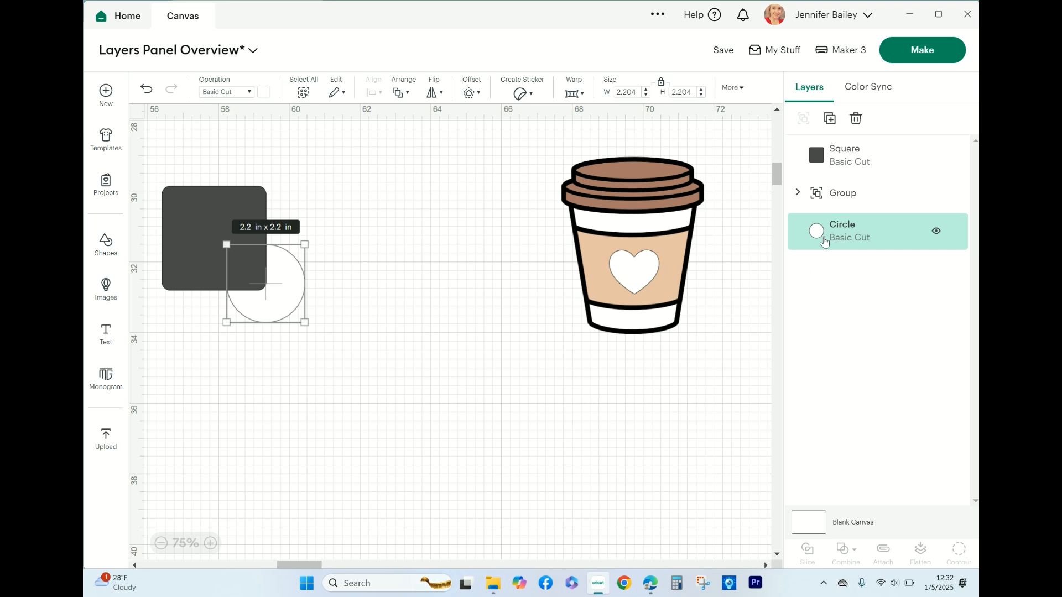
mouse_move(825, 242)
left_mouse_down()
mouse_move(824, 140)
mouse_move(797, 136)
left_mouse_up()
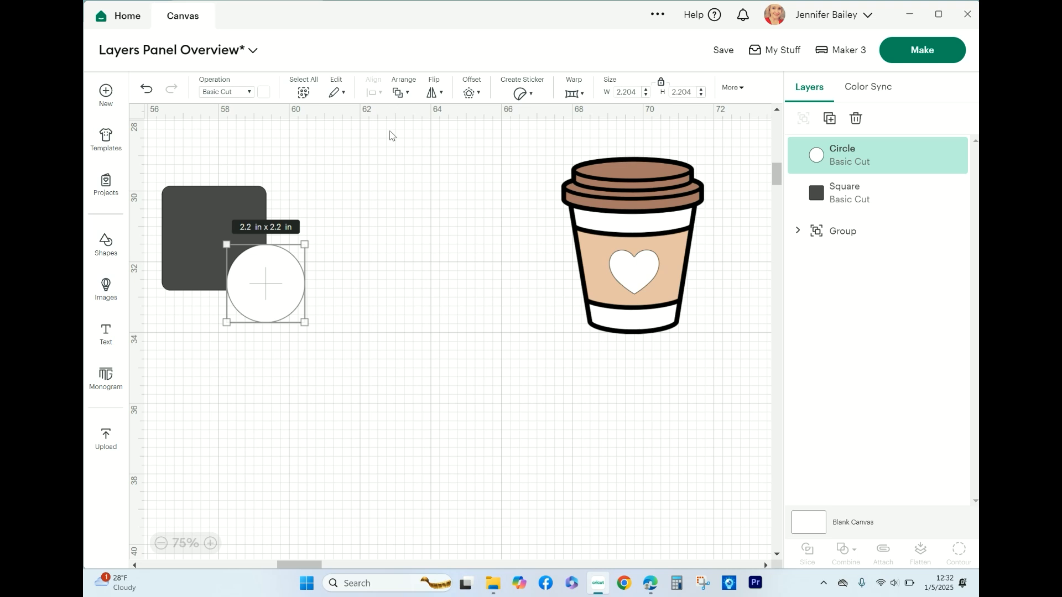
left_click(405, 92)
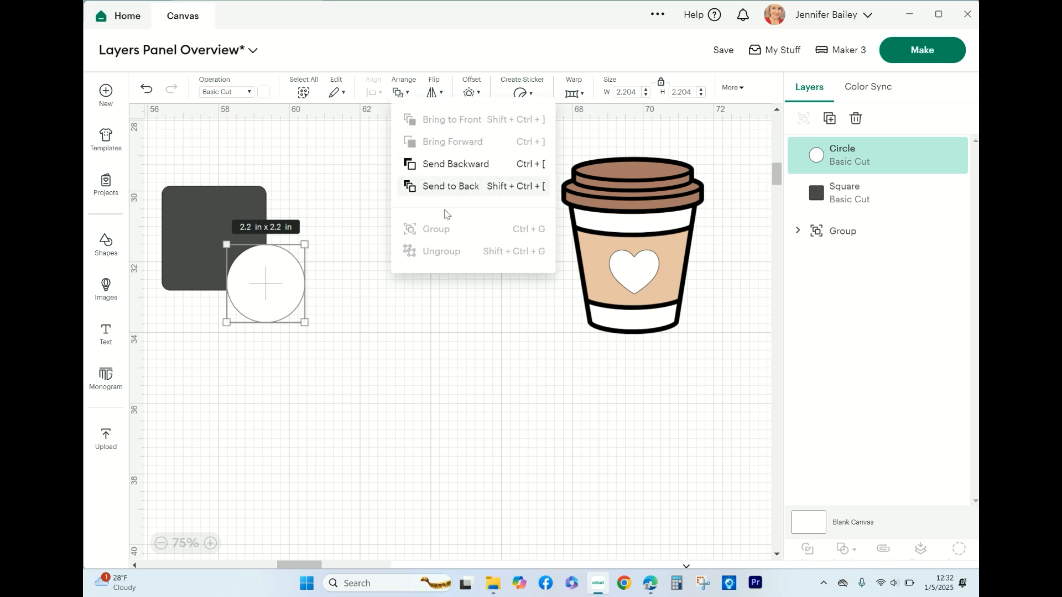
left_click(323, 410)
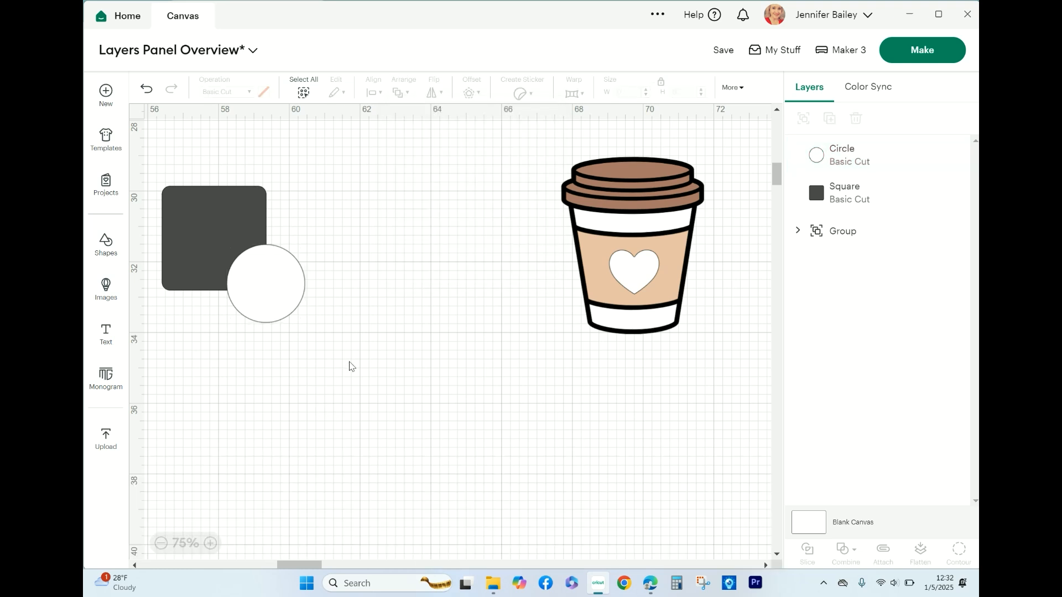
Step: Center the white circle inside the square and slice the two shapes
left_click_drag(253, 300, 202, 254)
left_click(247, 318)
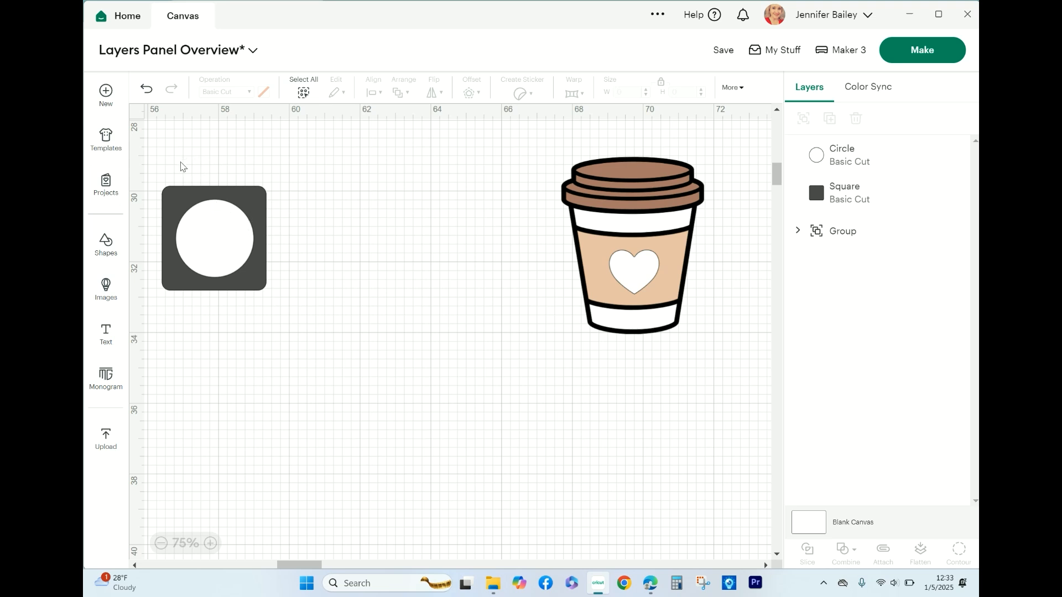
left_click_drag(180, 164, 268, 326)
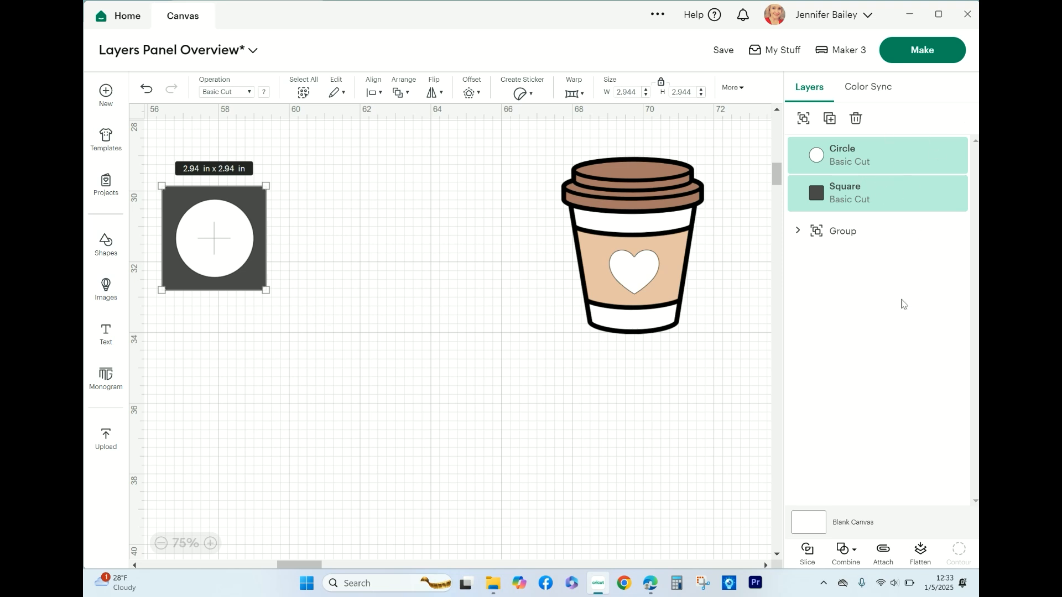
left_click(808, 553)
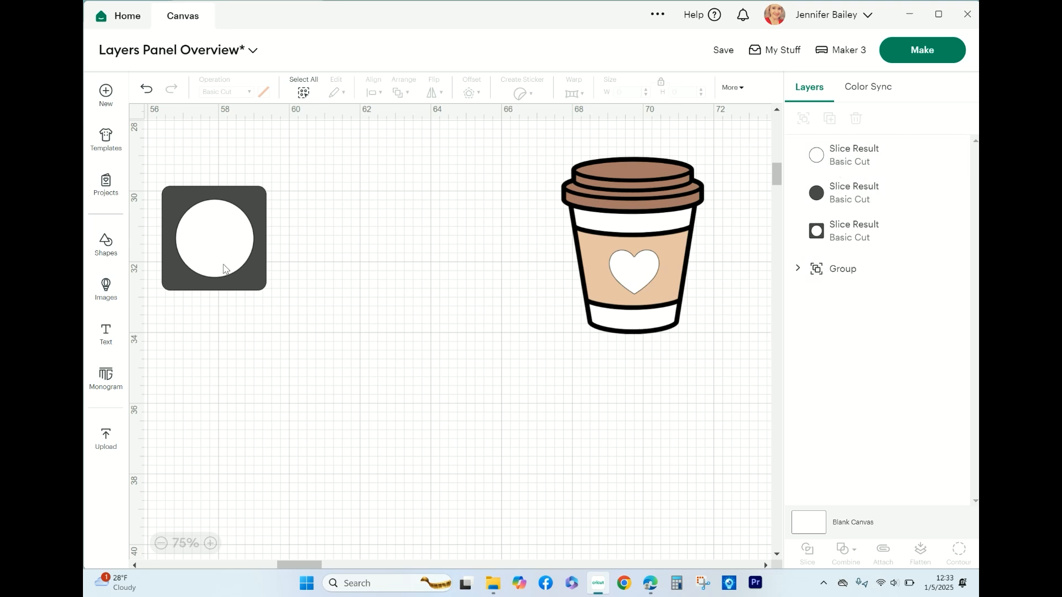
Step: Separate the slice results by moving the white and dark circles beside the square with the circular hole
left_click_drag(215, 249, 342, 206)
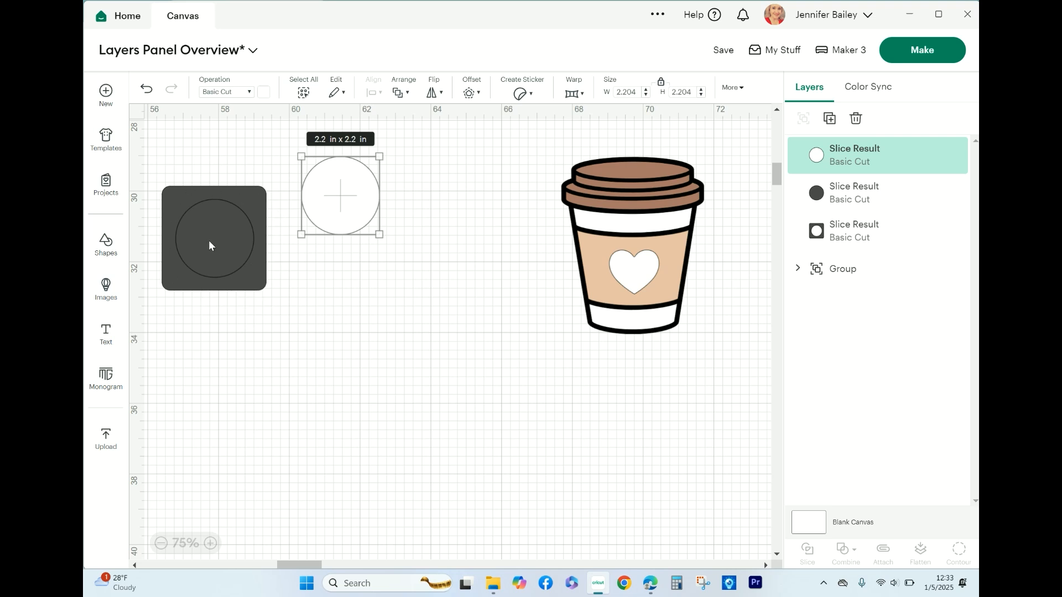
left_click_drag(209, 246, 343, 293)
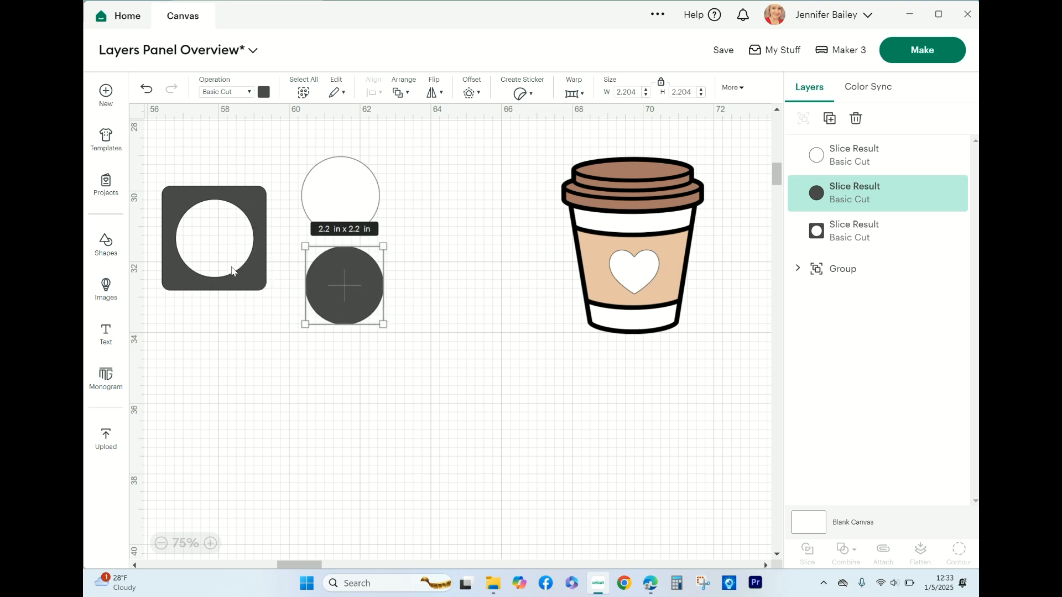
mouse_move(249, 277)
left_mouse_down()
mouse_move(272, 276)
mouse_move(246, 269)
mouse_move(248, 287)
left_mouse_up()
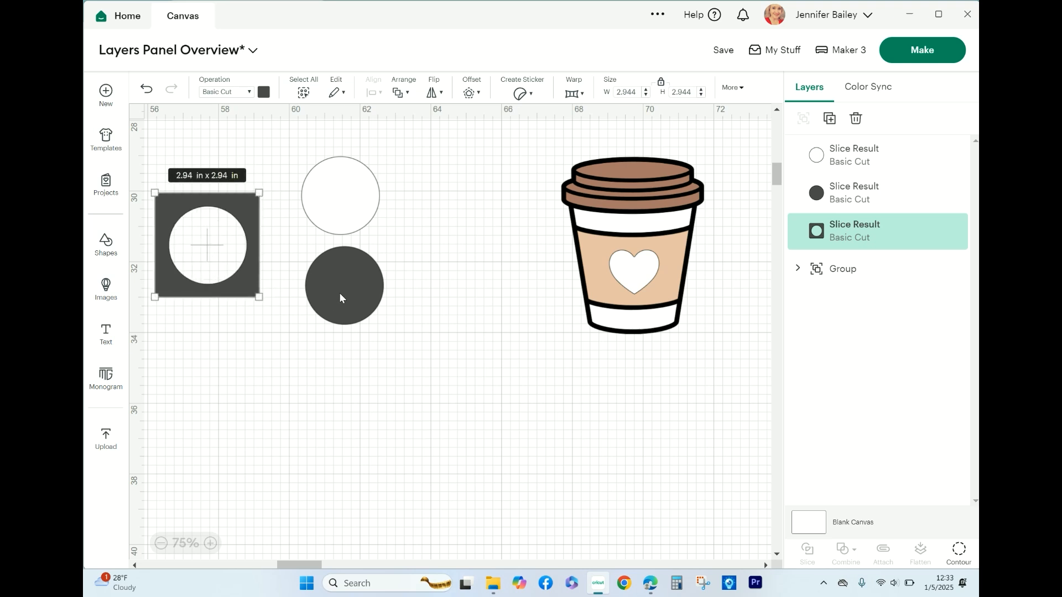
left_click_drag(339, 299, 309, 299)
left_click_drag(347, 201, 318, 201)
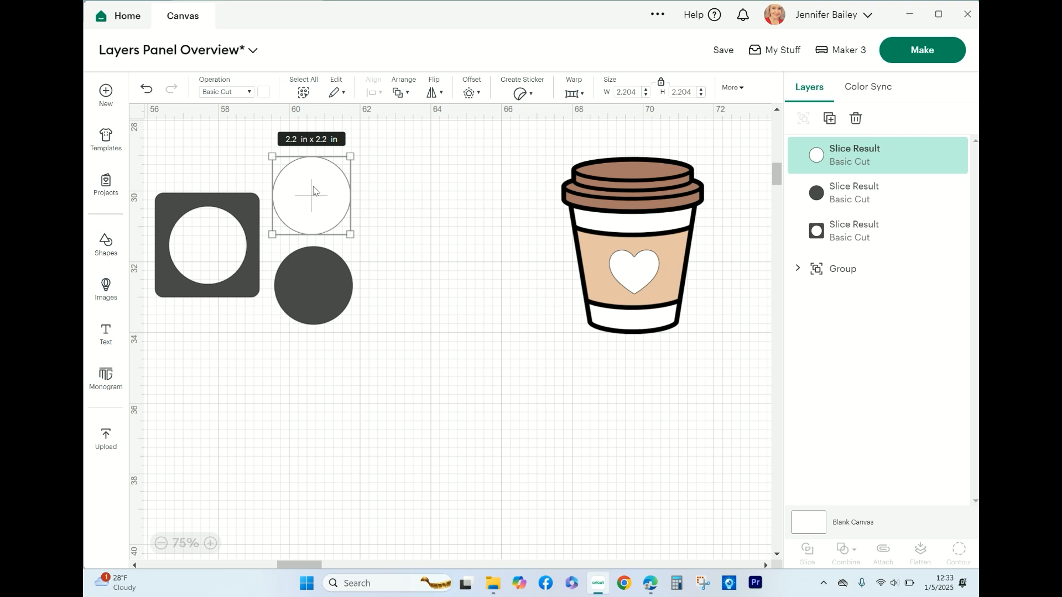
Step: Fit the dark circle piece back into the square's hole and deselect it
left_click(239, 212)
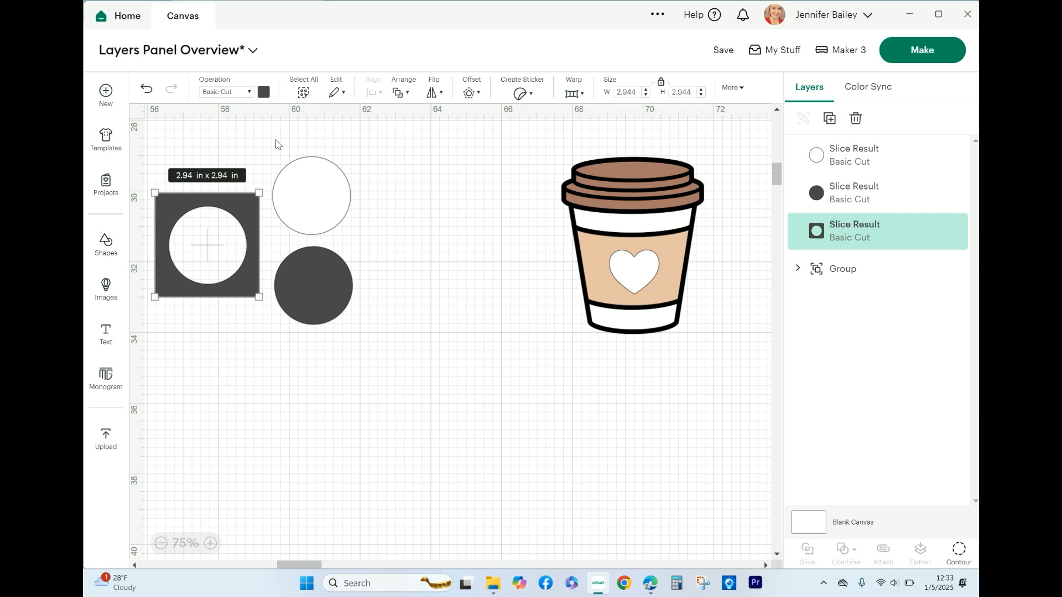
left_click(314, 270)
left_click_drag(314, 270, 208, 229)
left_click(316, 310)
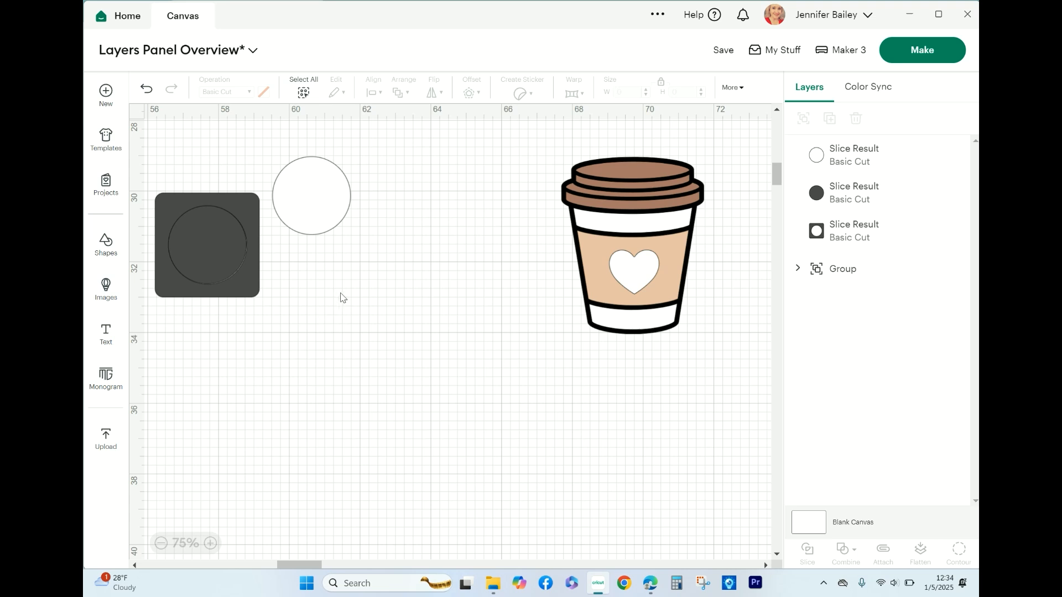
Step: Undo the slice piece moves and the slice, restoring the original circle and square layers
left_click(144, 90)
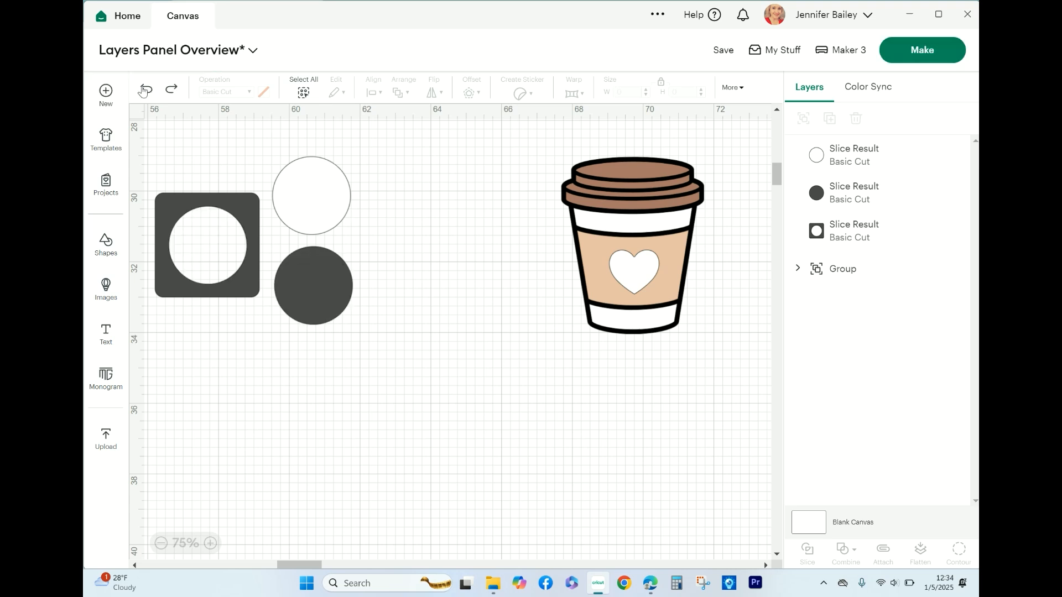
left_click(144, 90)
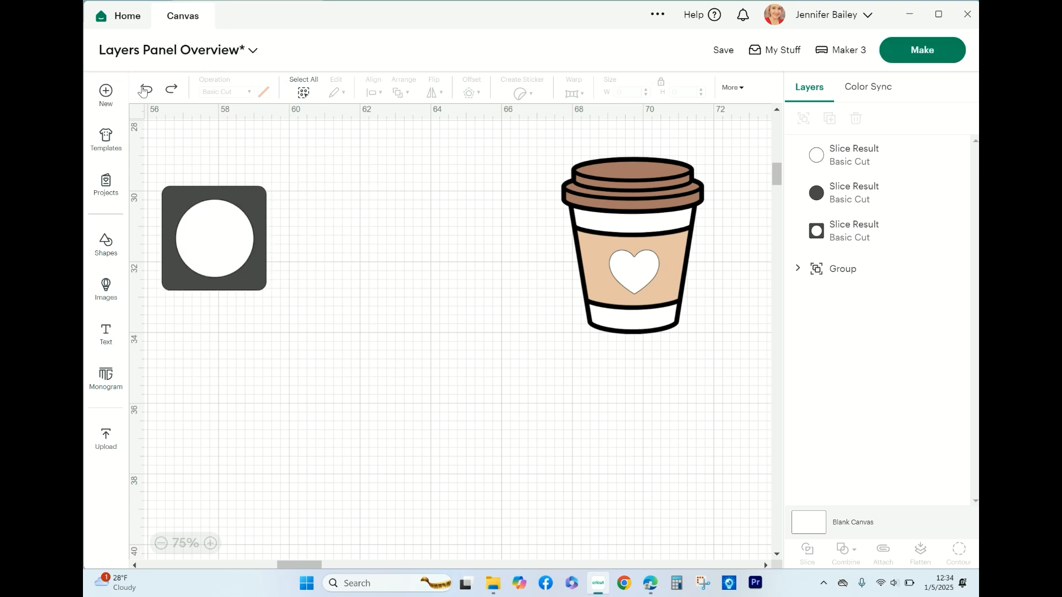
left_click(144, 90)
Step: Move the circle off the square and add a triangle overlapping the square's bottom edge
left_click_drag(242, 247, 217, 238)
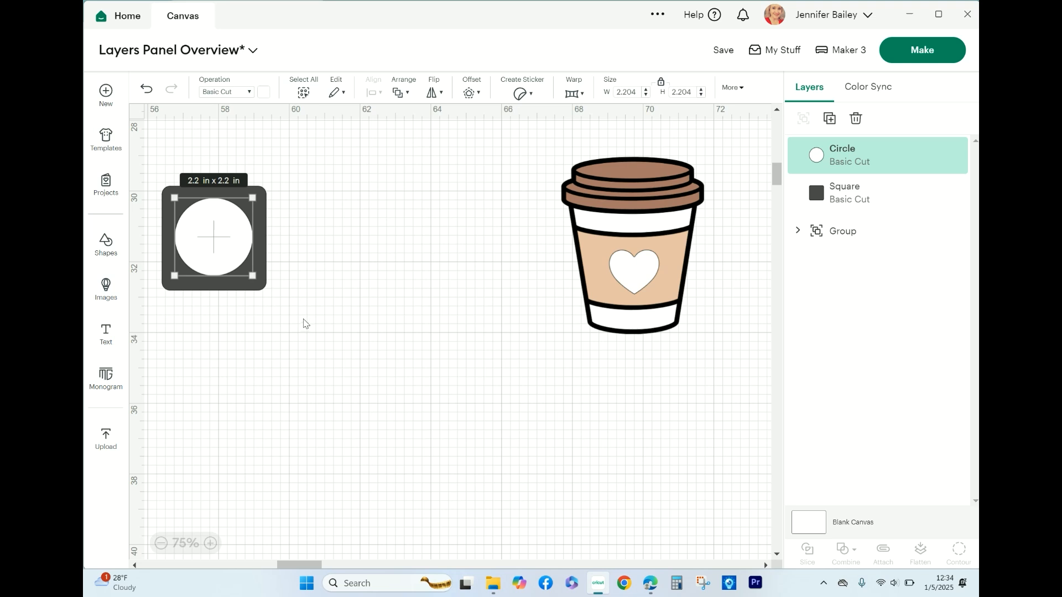
left_click_drag(210, 228, 327, 206)
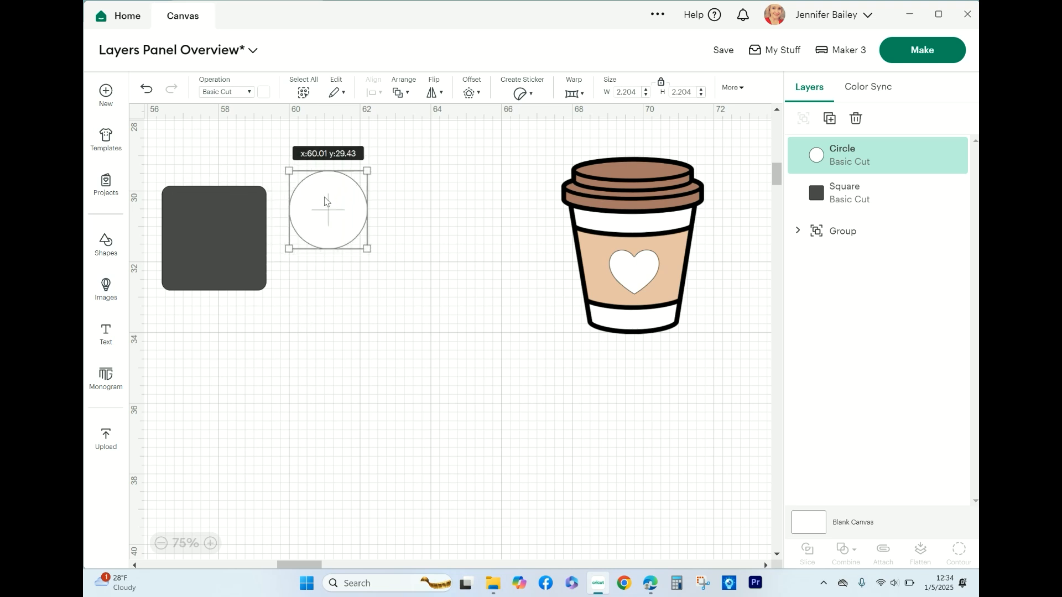
left_click(103, 243)
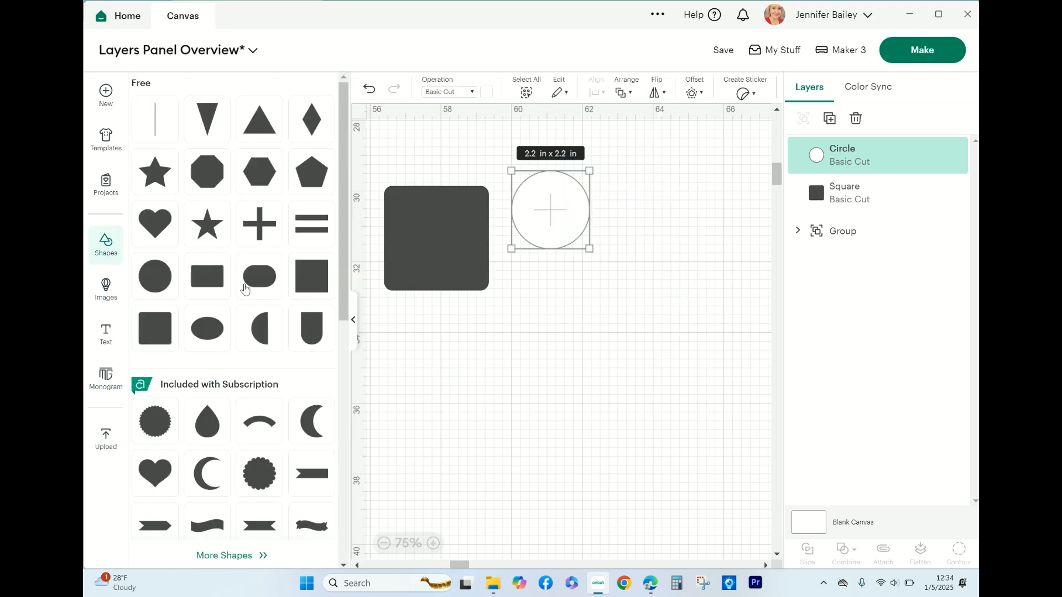
left_click(259, 132)
left_click(353, 320)
left_click_drag(293, 251, 233, 293)
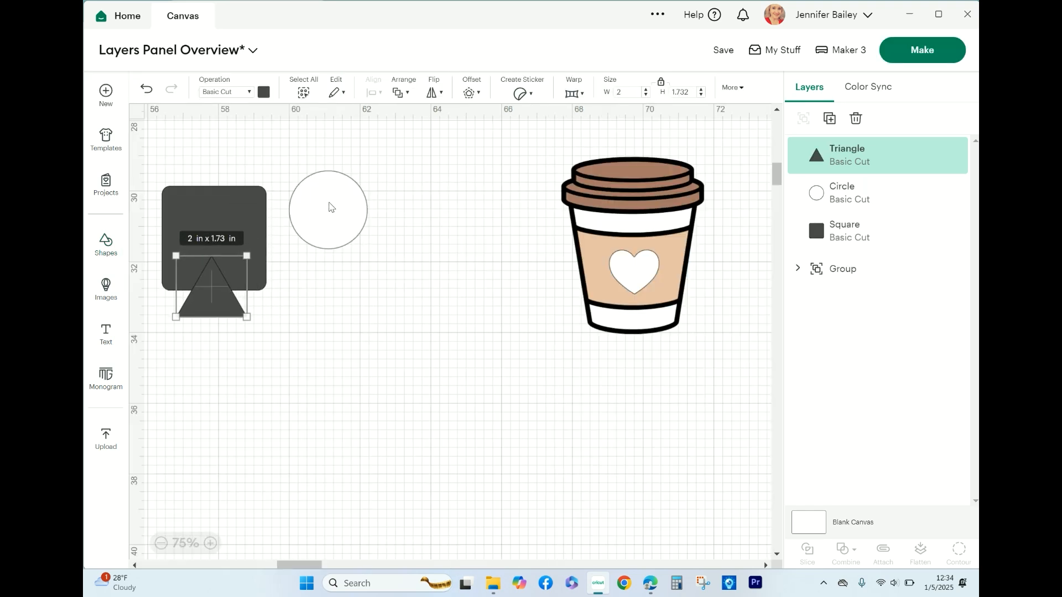
Step: Place the circle over the square's top edge and select all three shapes to check whether Slice is available
left_click_drag(328, 207, 213, 184)
left_click(323, 241)
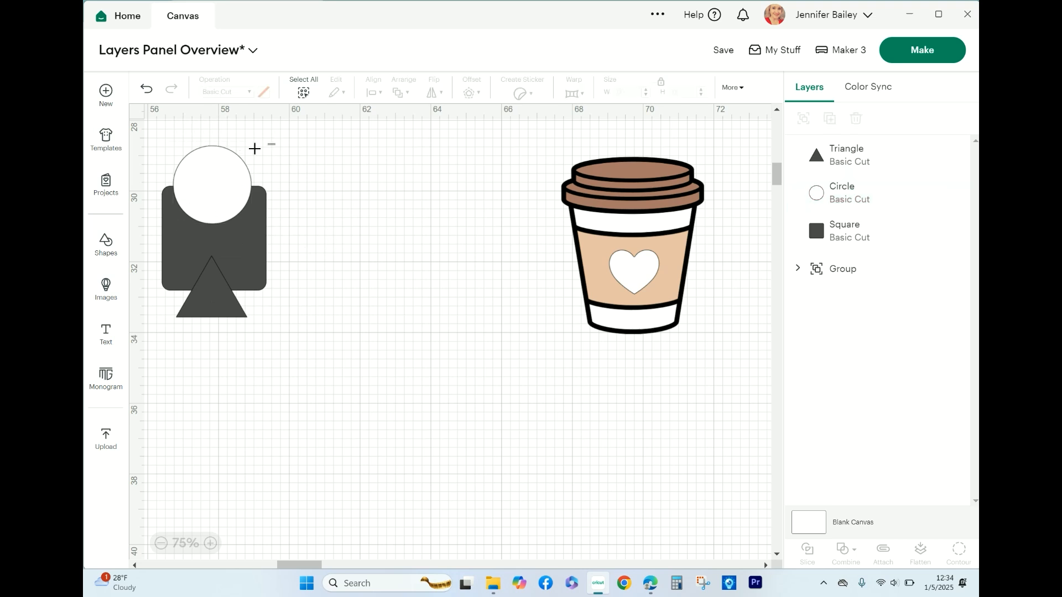
left_click_drag(275, 144, 216, 362)
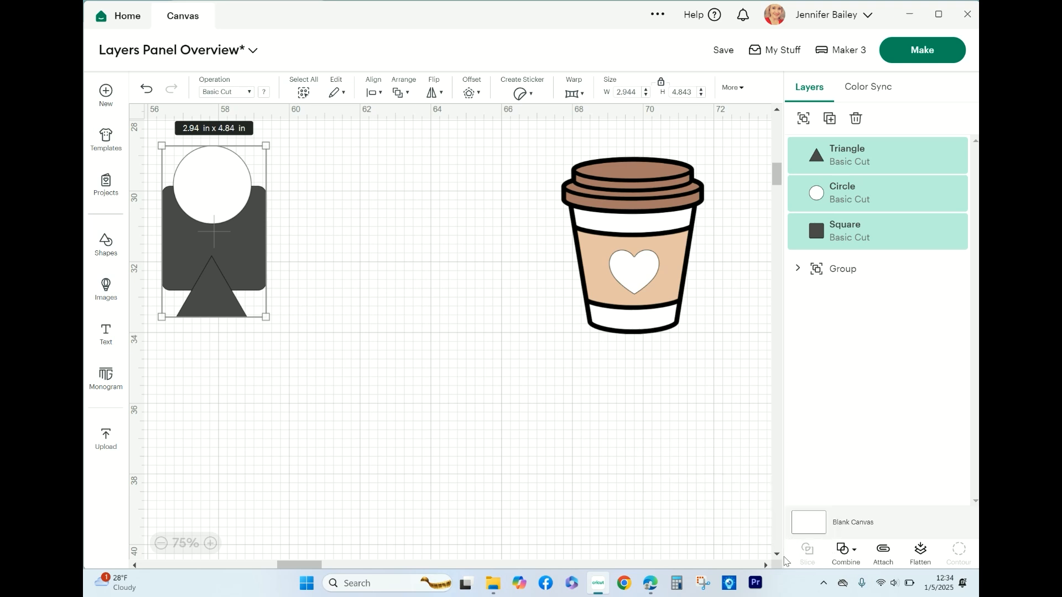
left_click(329, 312)
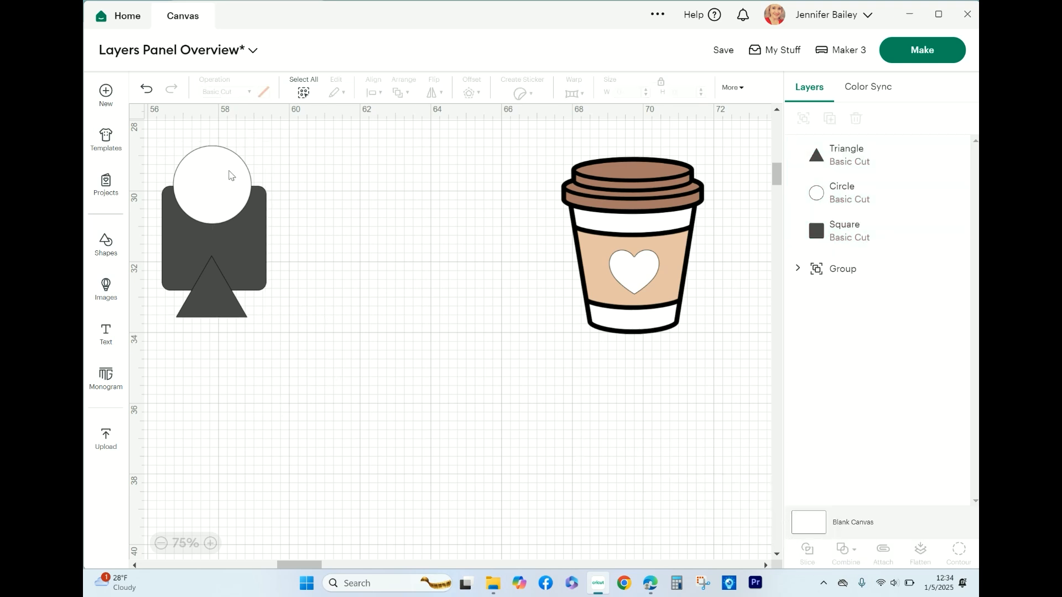
Step: Move the circle well away from the square, then slice the square with the triangle
left_click_drag(219, 188, 425, 215)
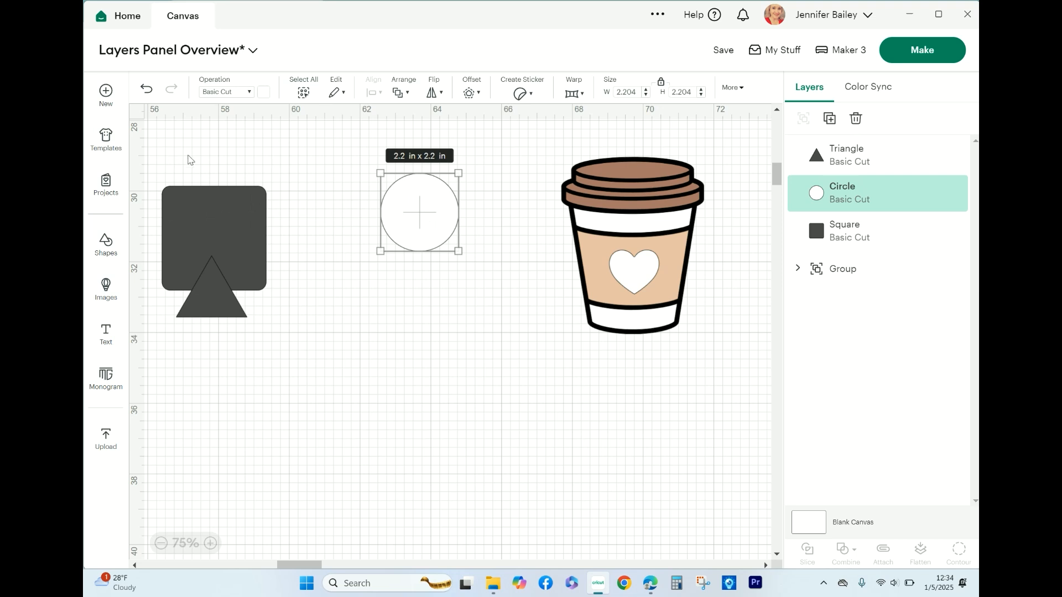
left_click_drag(188, 159, 232, 343)
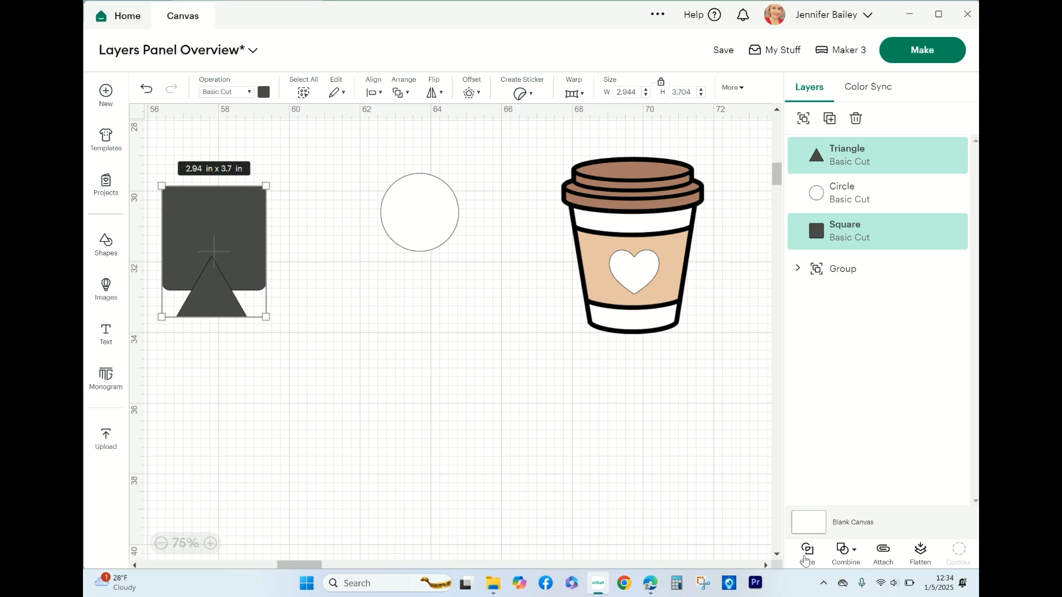
left_click(806, 559)
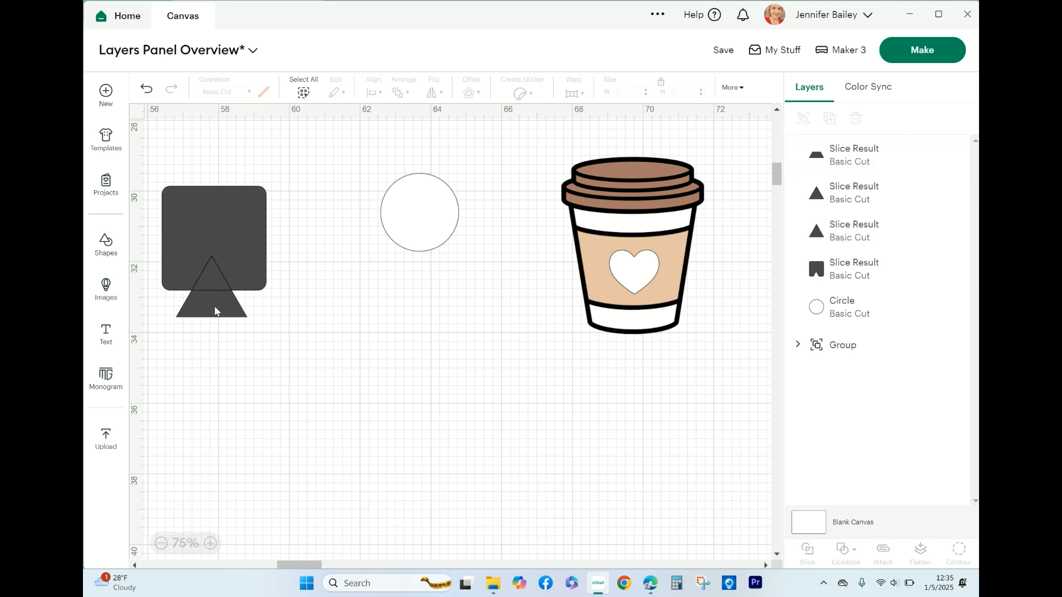
Step: Pull the trapezoid and the two small triangle slices out of the square
left_click_drag(215, 311, 215, 378)
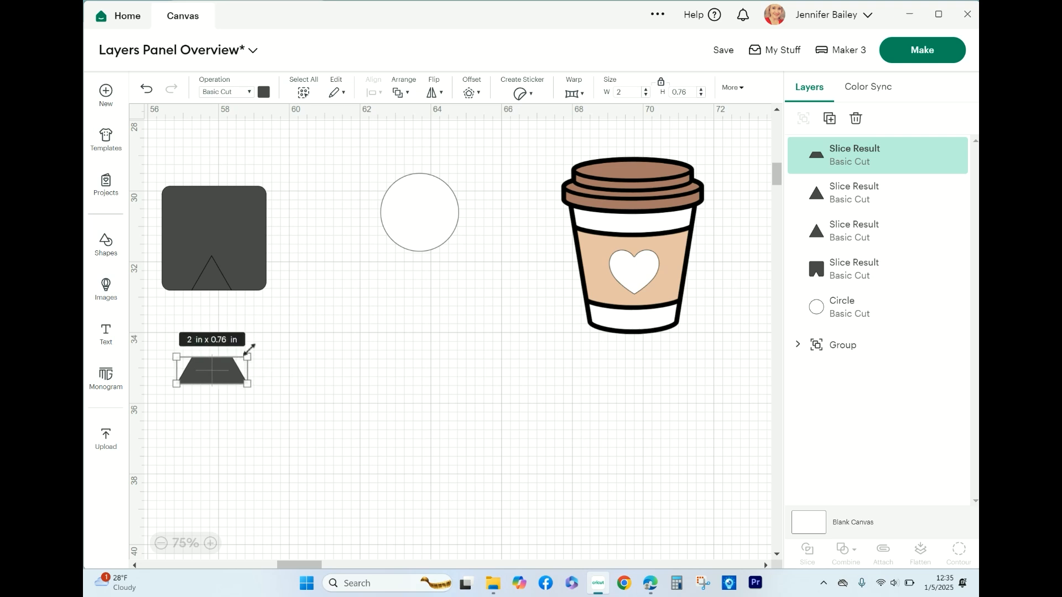
left_click_drag(215, 282, 216, 331)
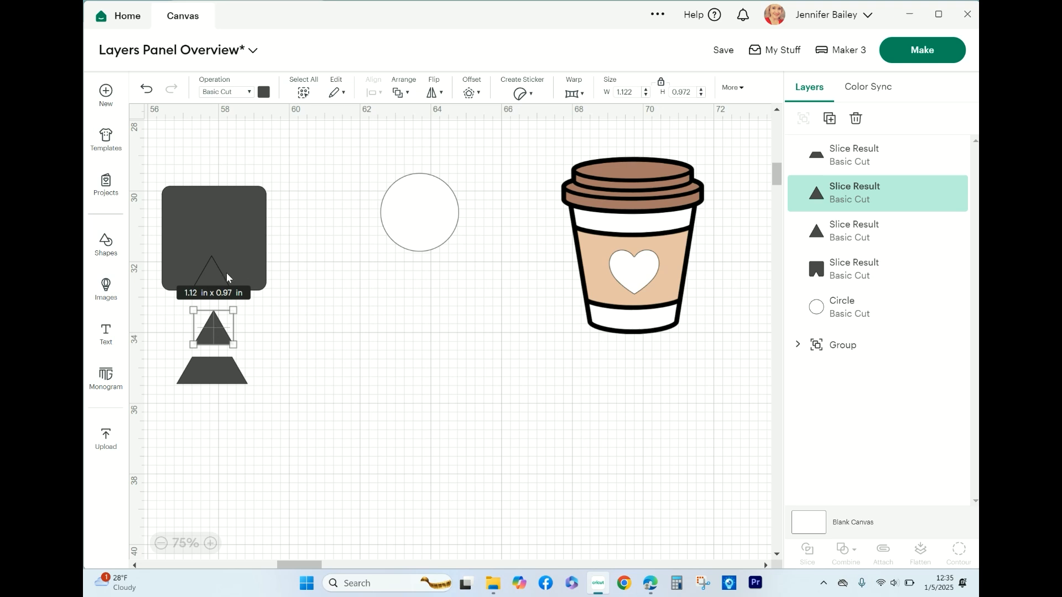
left_click_drag(210, 277, 275, 322)
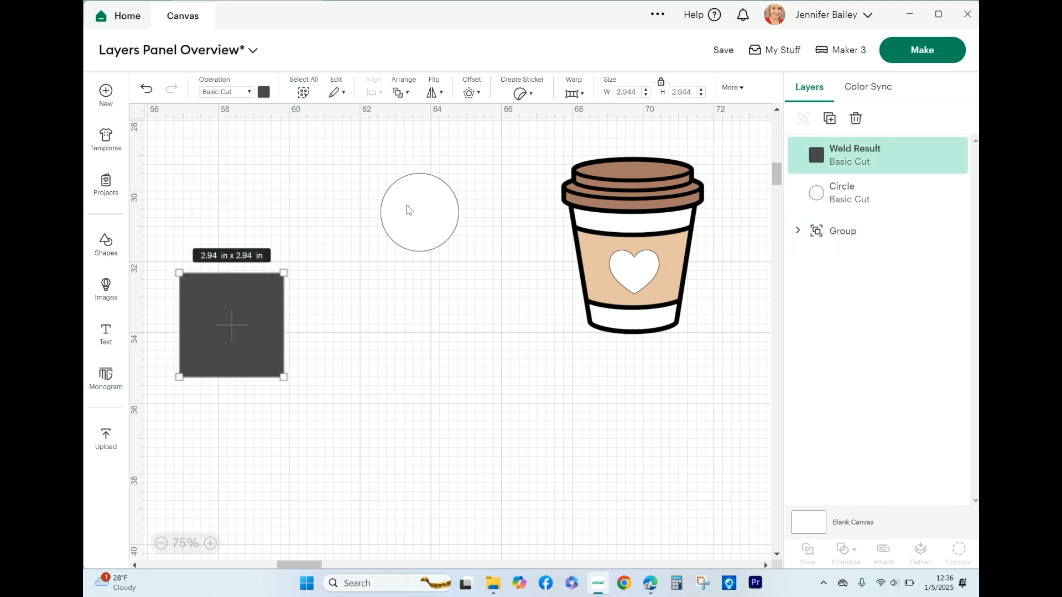
Step: Place the circle beside the welded square and review the Combine options for the two shapes without applying any
left_click_drag(431, 207, 355, 313)
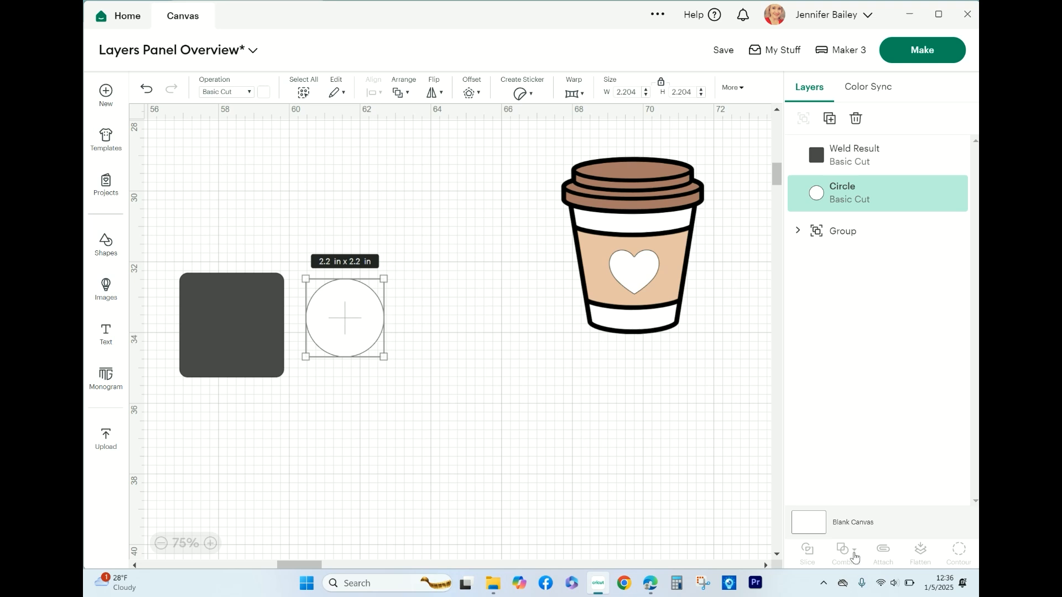
left_click_drag(225, 236, 412, 366)
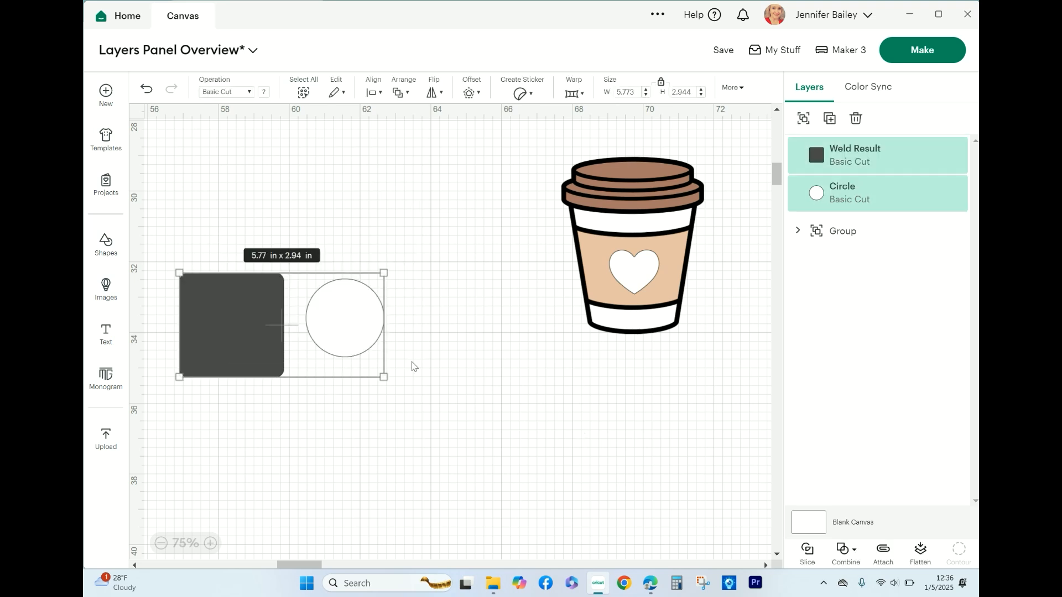
left_click(848, 555)
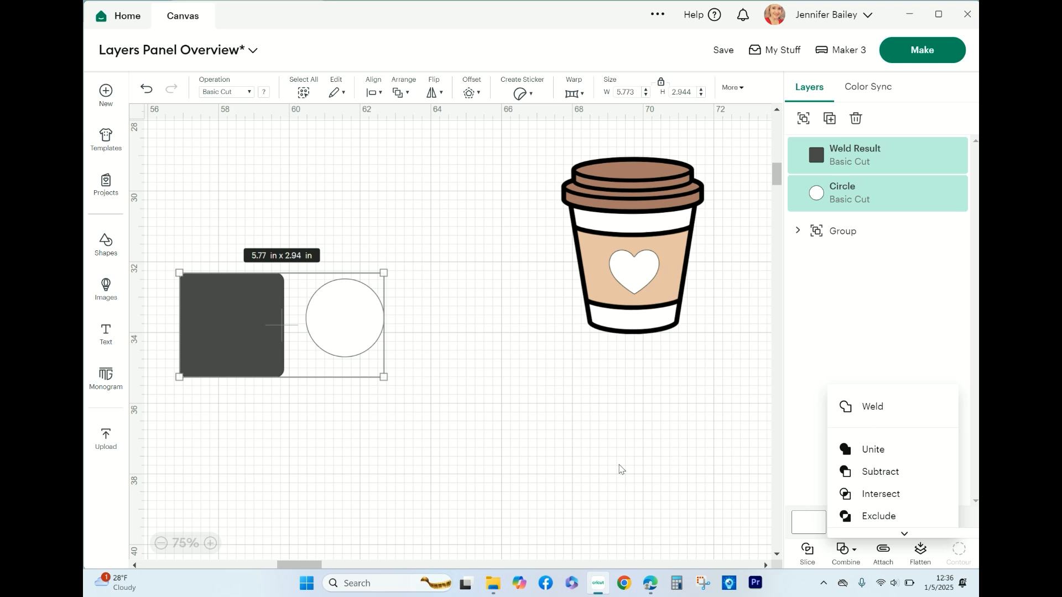
left_click(431, 425)
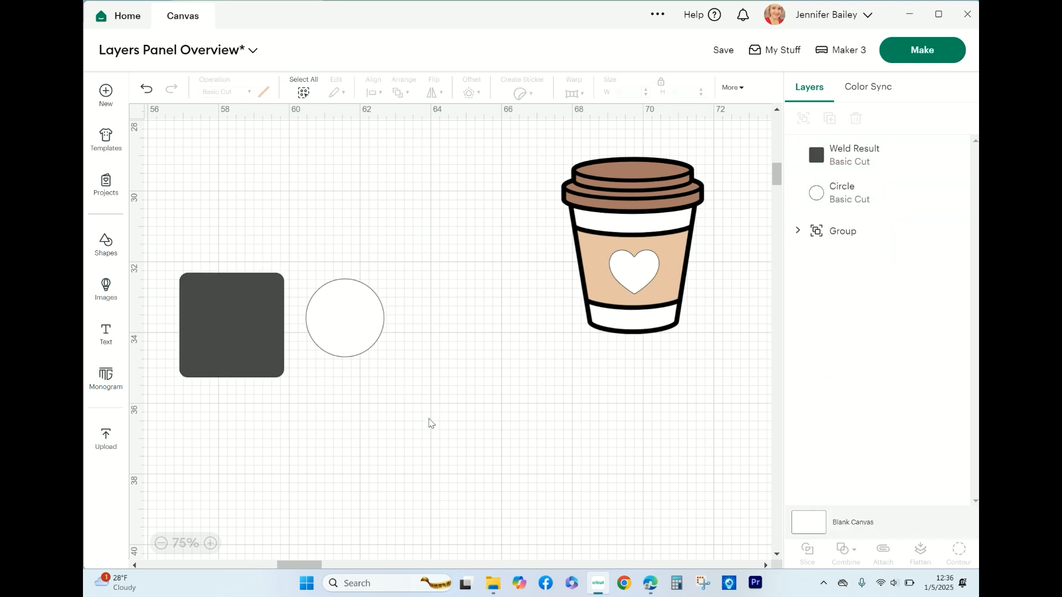
Step: Move the circle farther from the welded square and add the text "Hi" to the canvas
left_click_drag(363, 326, 420, 328)
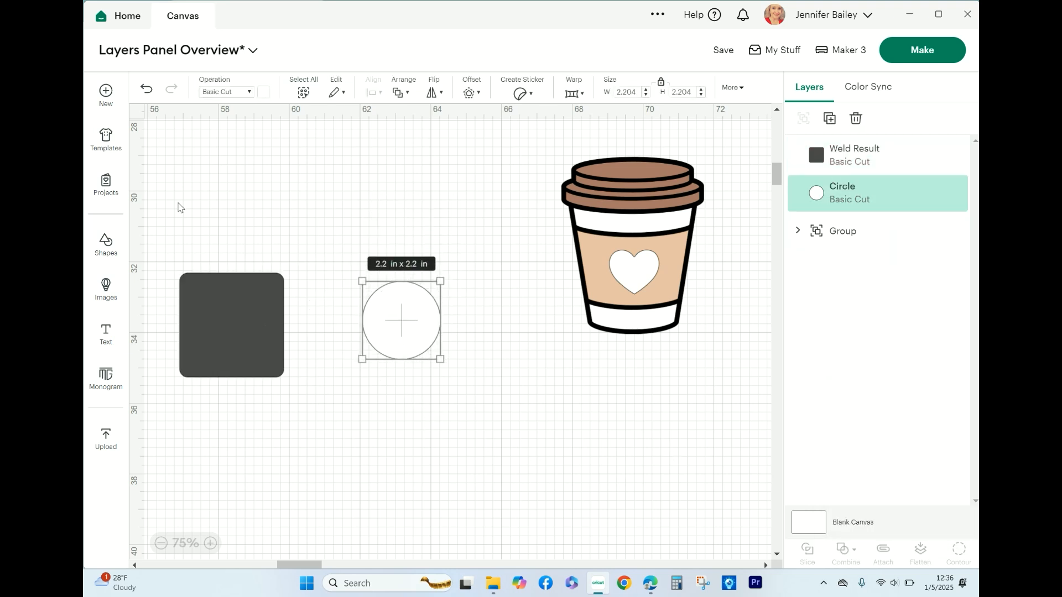
left_click(106, 334)
type("Hi")
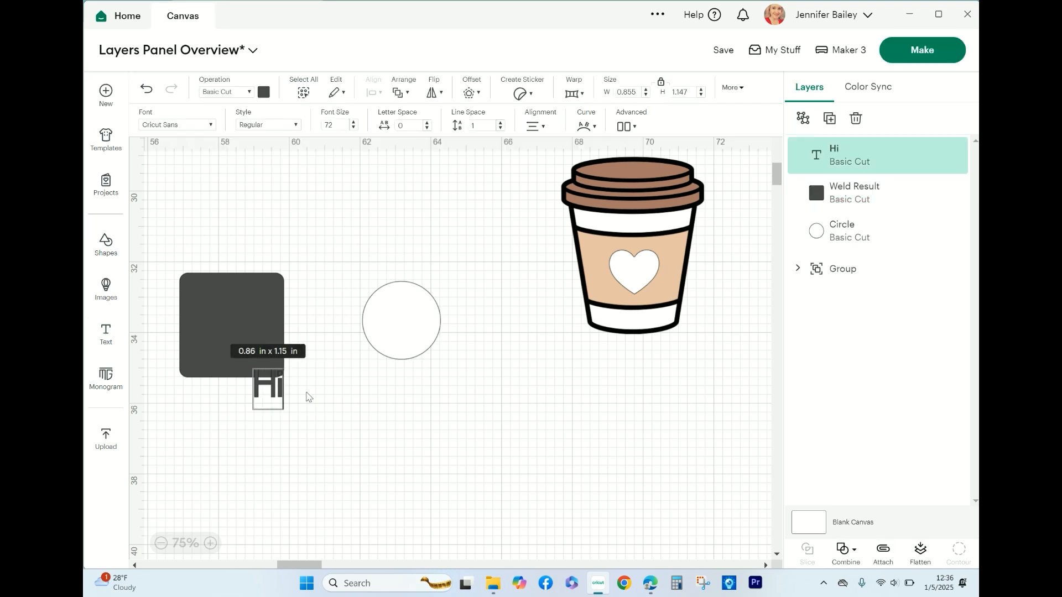
left_click(332, 450)
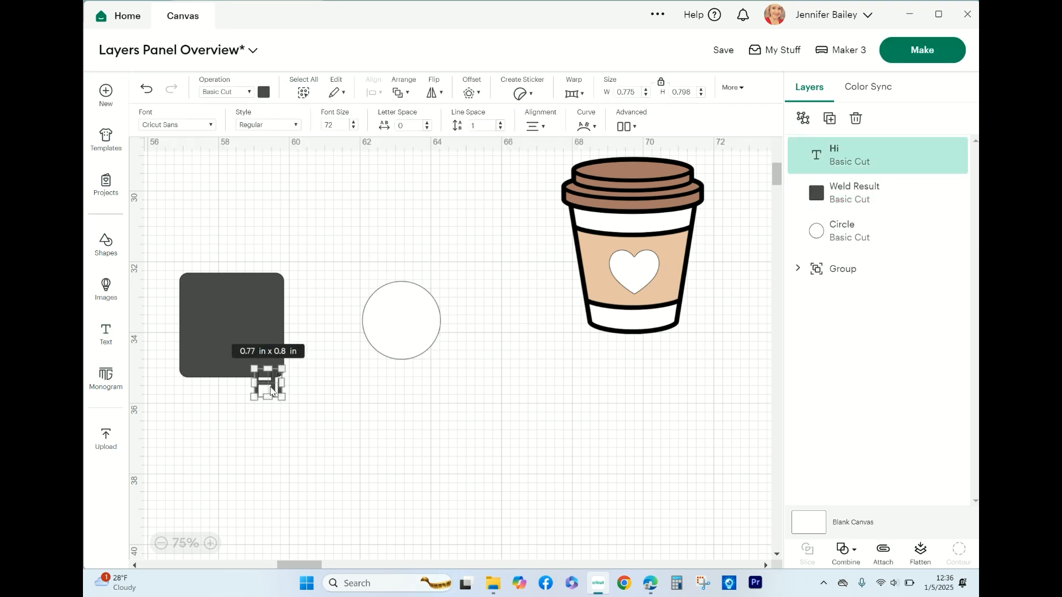
Step: Move the "Hi" text onto the middle of the circle
left_click_drag(273, 387, 420, 322)
left_click(443, 360)
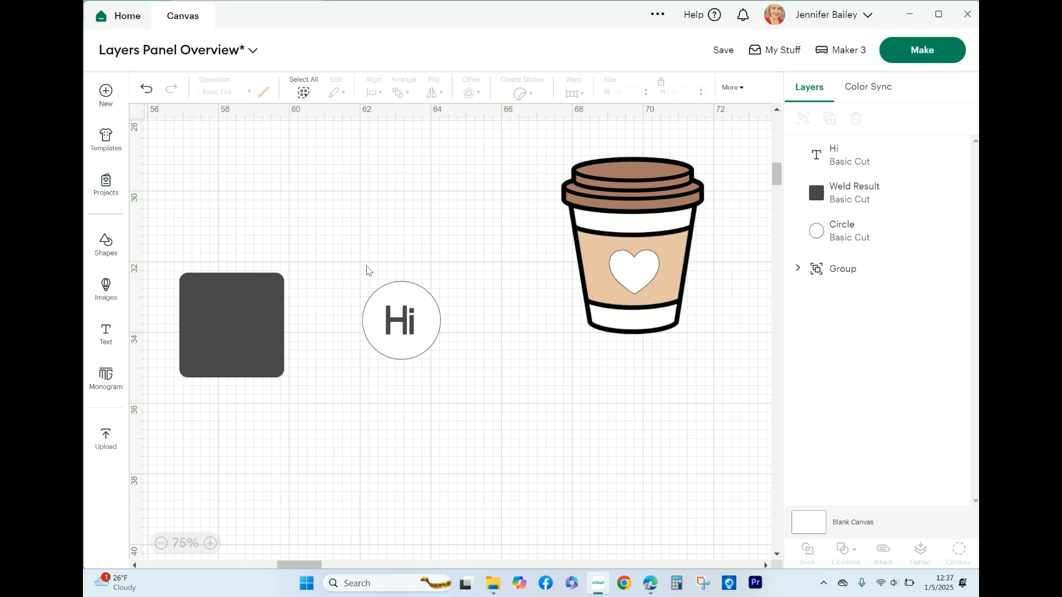
Step: Try attaching the "Hi" text to the circle, look at the layers inside the attachment, and undo it
left_click_drag(367, 270, 441, 367)
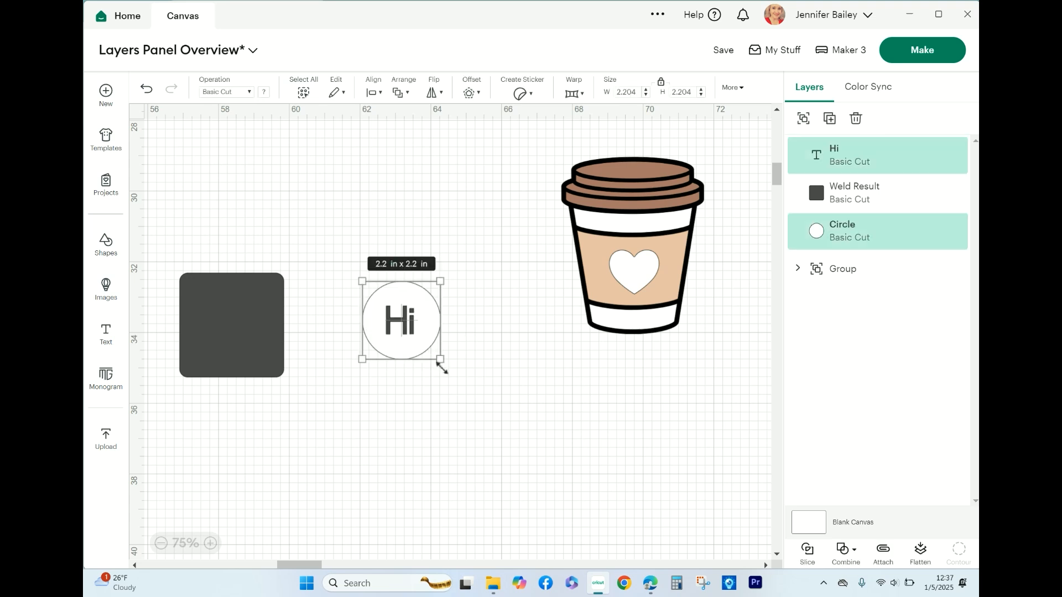
left_click(885, 554)
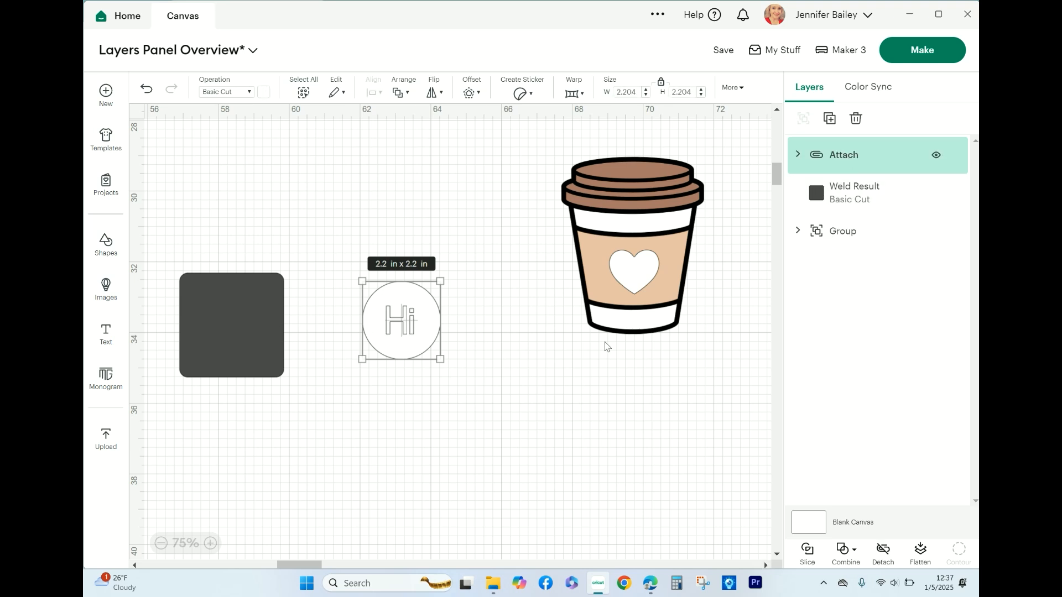
left_click(533, 386)
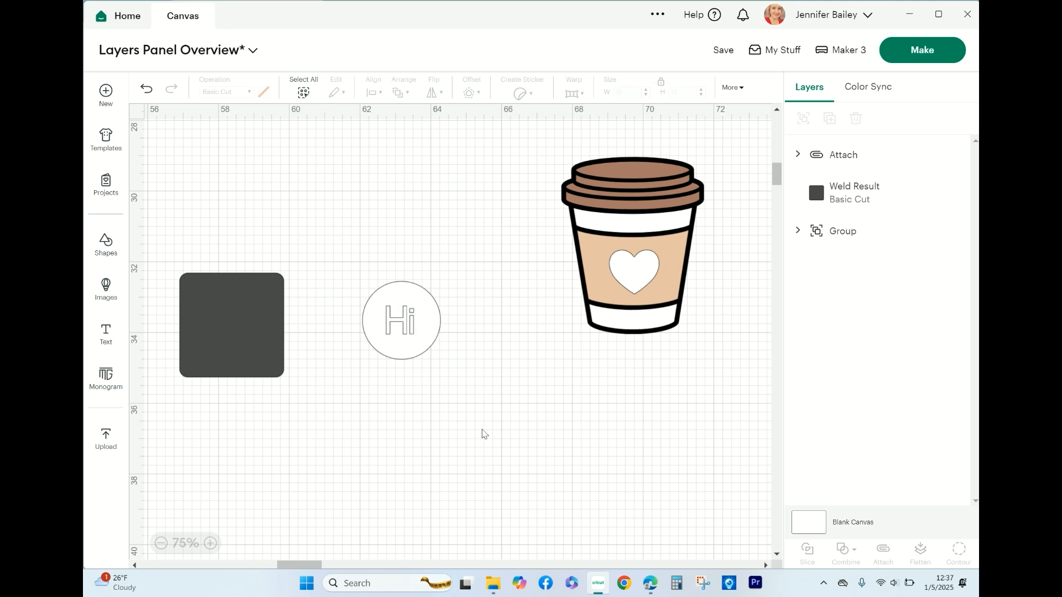
left_click(799, 155)
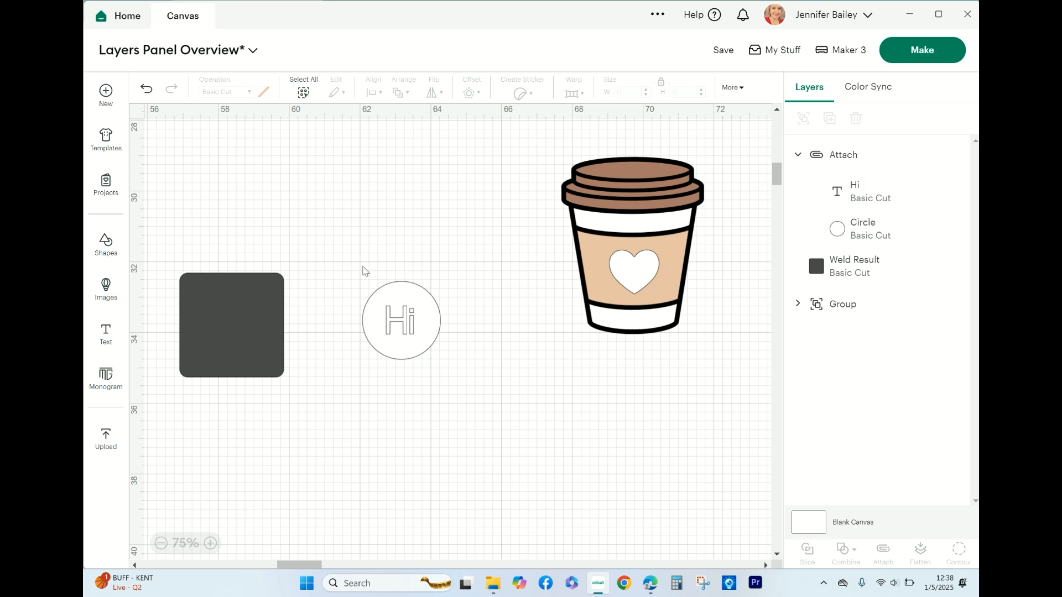
left_click_drag(362, 273, 454, 375)
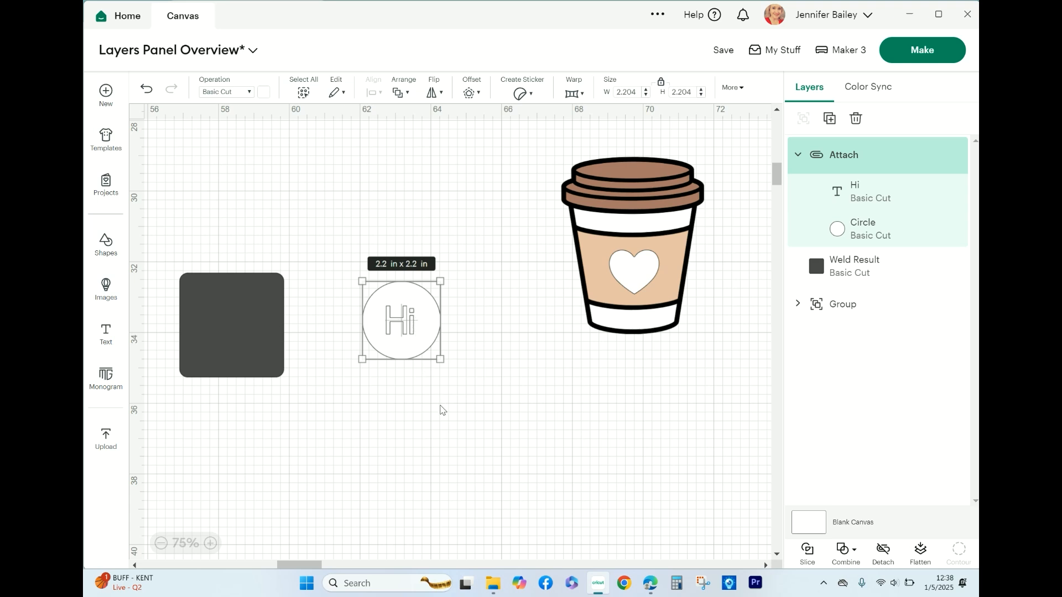
left_click(726, 252)
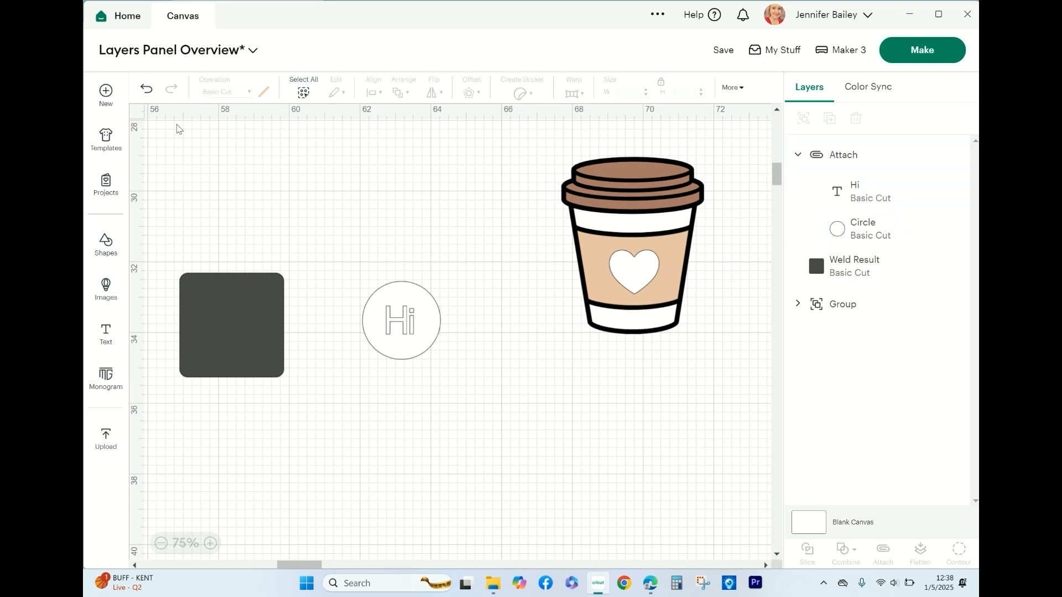
left_click(146, 89)
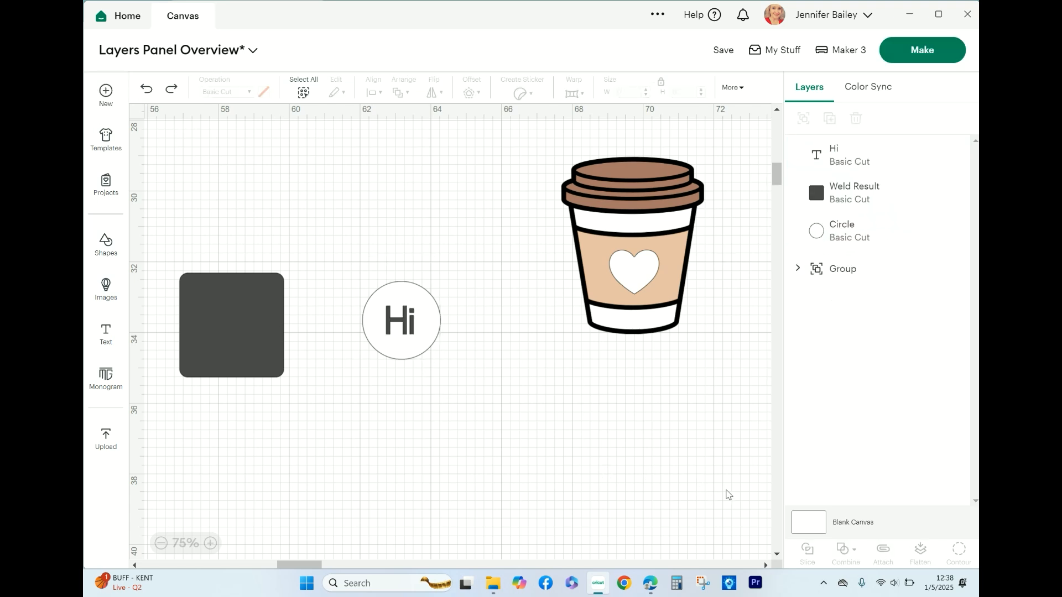
Step: Duplicate the "Hi" text and circle, move the copy into the empty area below the coffee cup, and attach its two layers
left_click(830, 118)
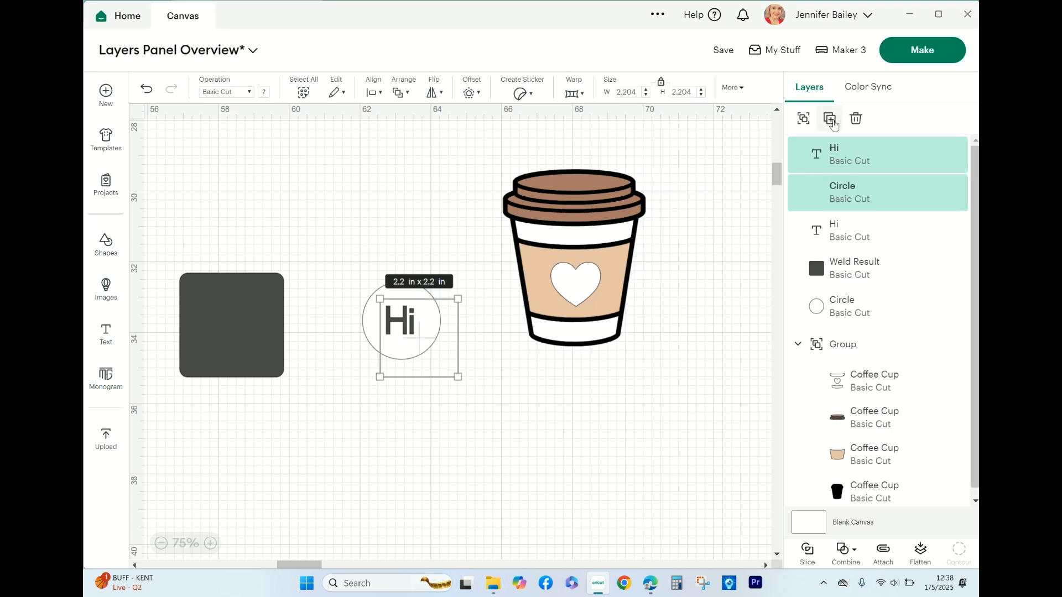
left_click_drag(423, 340, 498, 459)
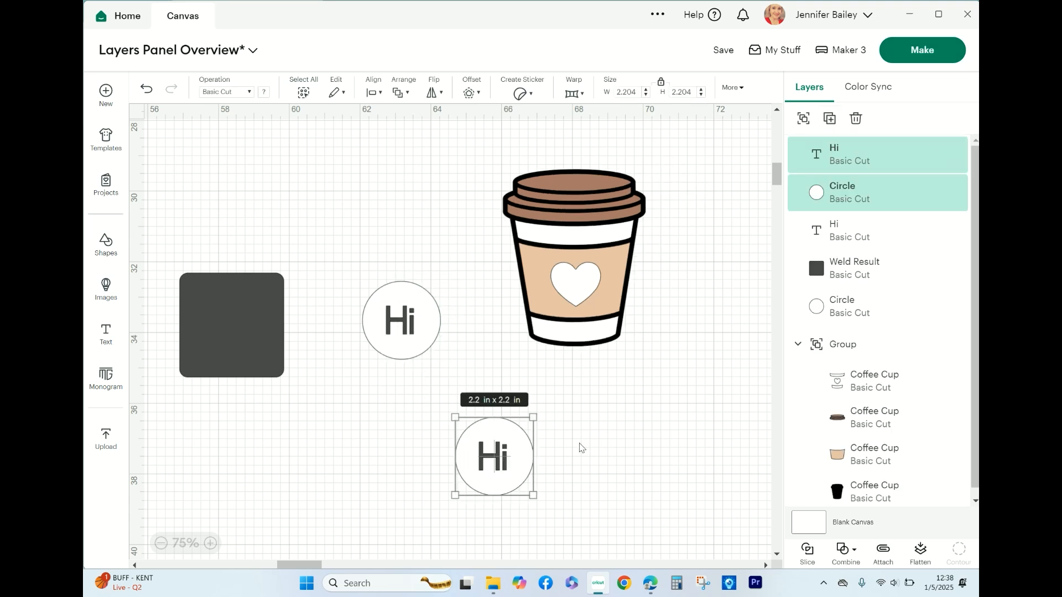
left_click(885, 557)
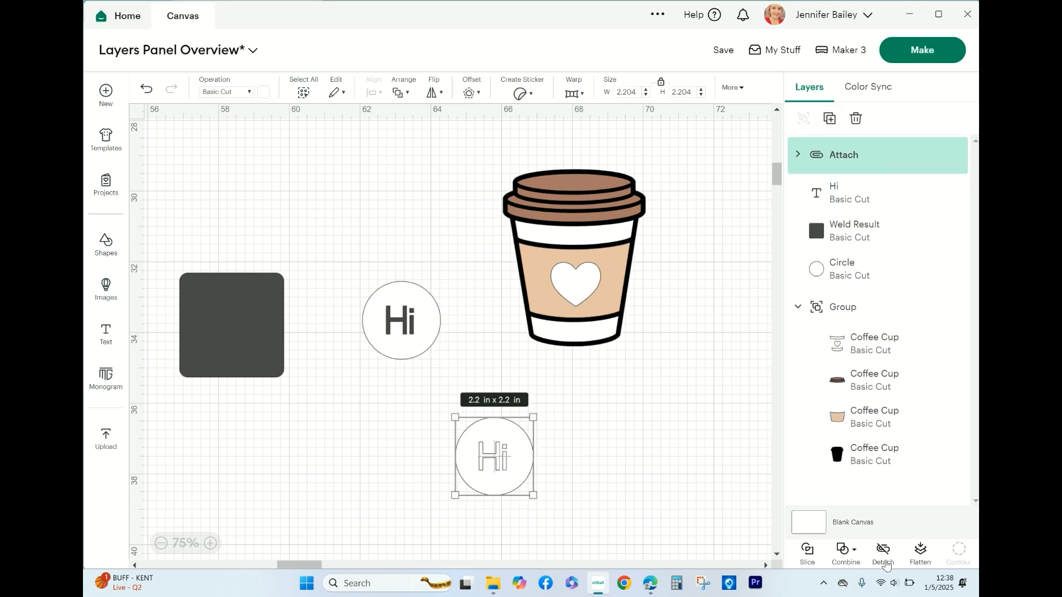
Step: Move the unattached "Hi" and circle above the welded square, and the attached copy between the square and the coffee cup
left_click(441, 351)
left_click_drag(419, 374, 378, 290)
left_click_drag(398, 330, 230, 203)
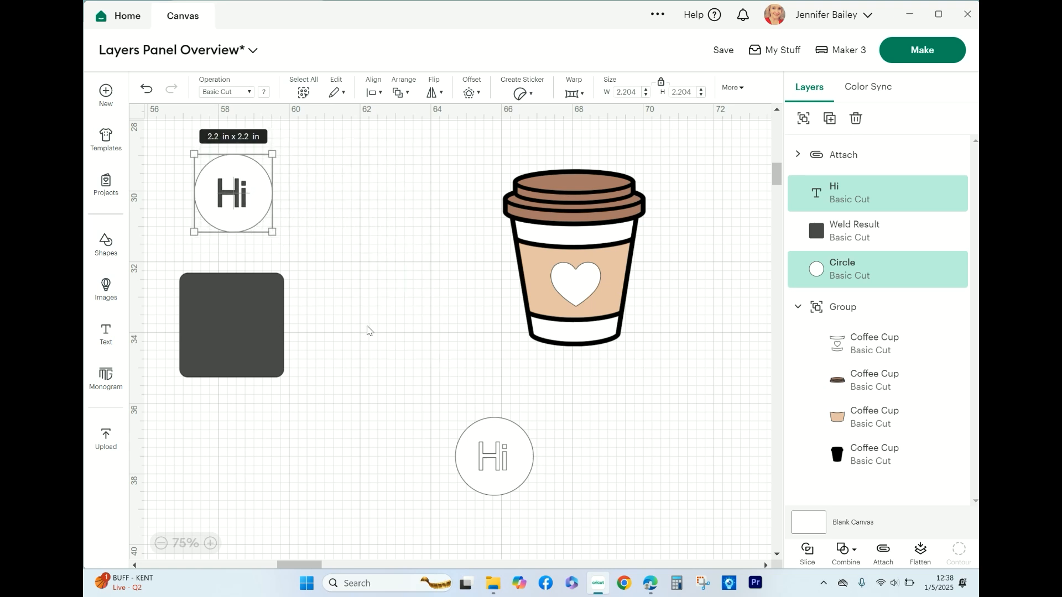
left_click(501, 473)
left_click_drag(503, 476, 422, 270)
left_click(479, 414)
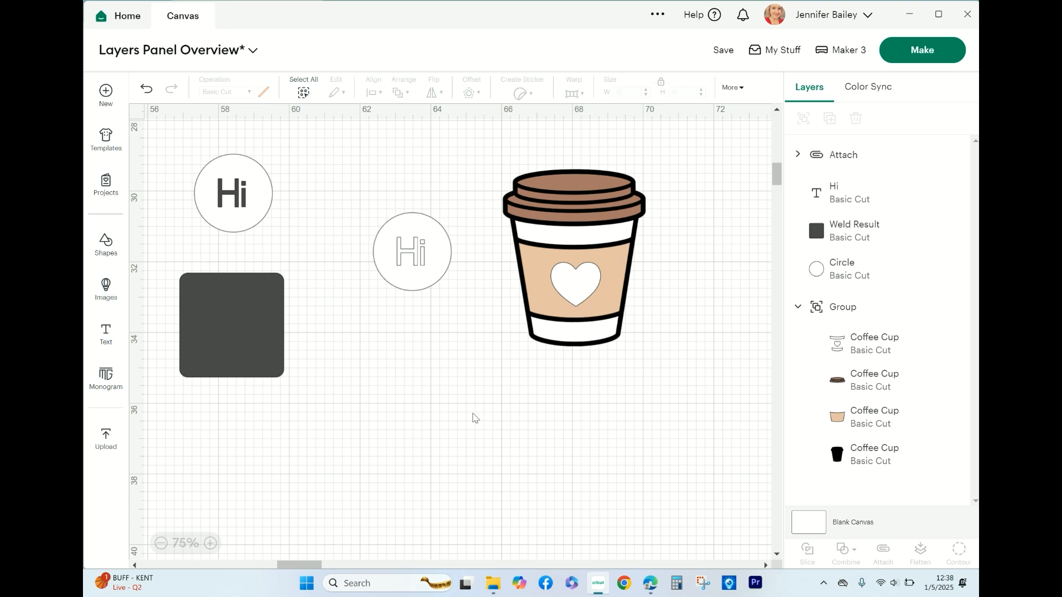
Step: Open the Make mat preview and reposition the attached "Hi" circle and the plain circle on mat 1
left_click(920, 55)
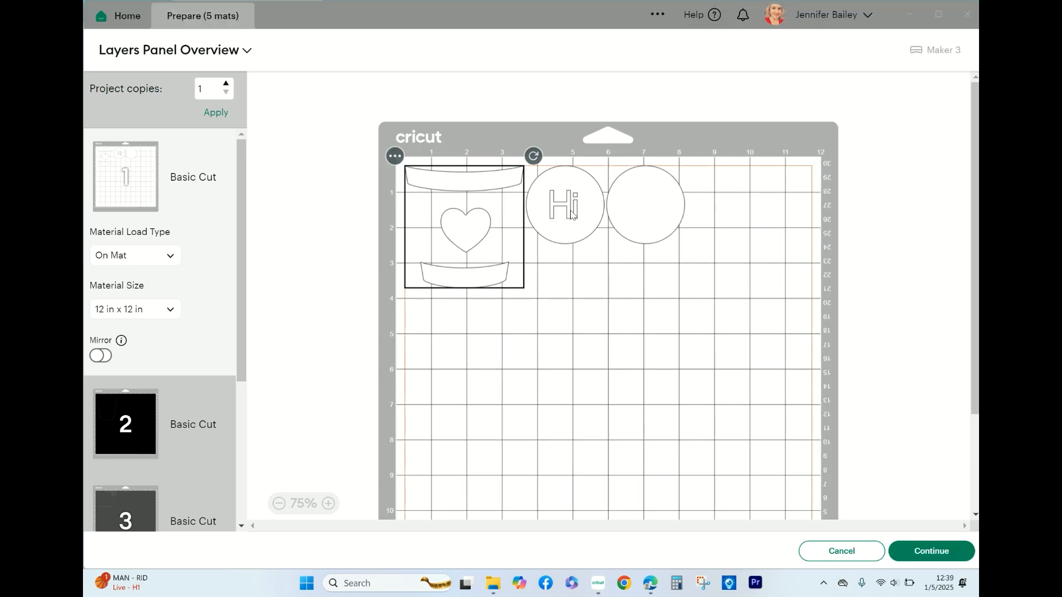
left_click_drag(571, 214, 784, 209)
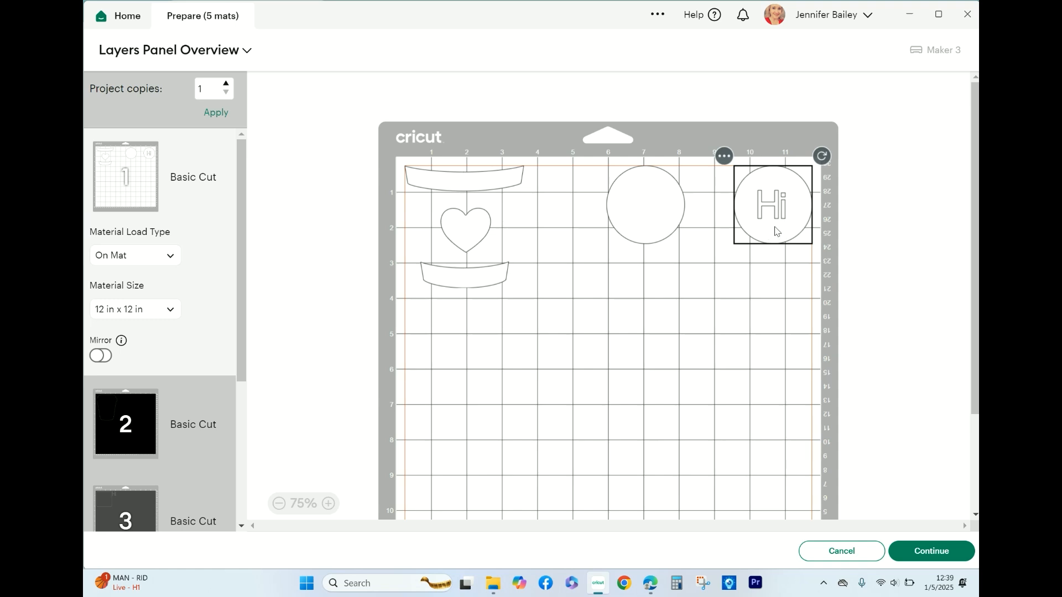
mouse_move(654, 199)
left_mouse_down()
mouse_move(678, 201)
mouse_move(669, 199)
left_mouse_up()
Step: Examine mats 2 and 3, moving the unattached "Hi" text around beside the square on mat 3
scroll(164, 438, "down", 5)
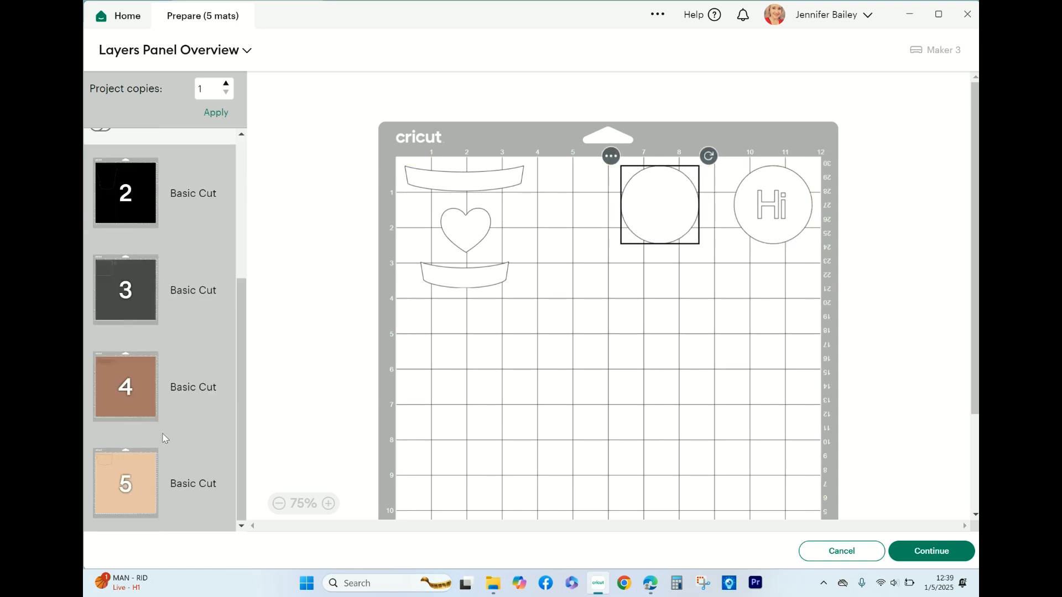
scroll(163, 323, "up", 3)
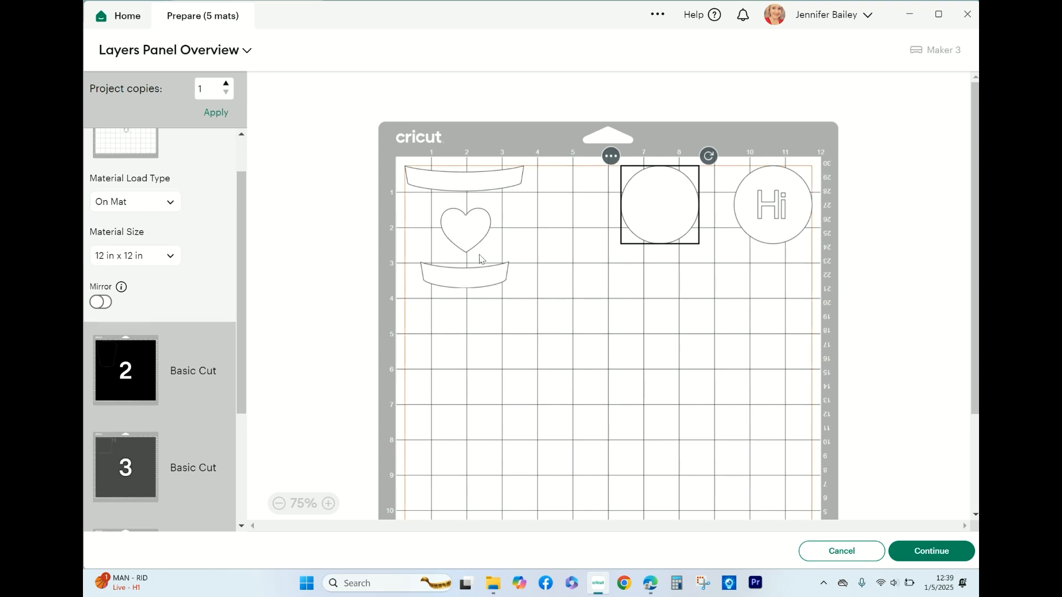
left_click(135, 399)
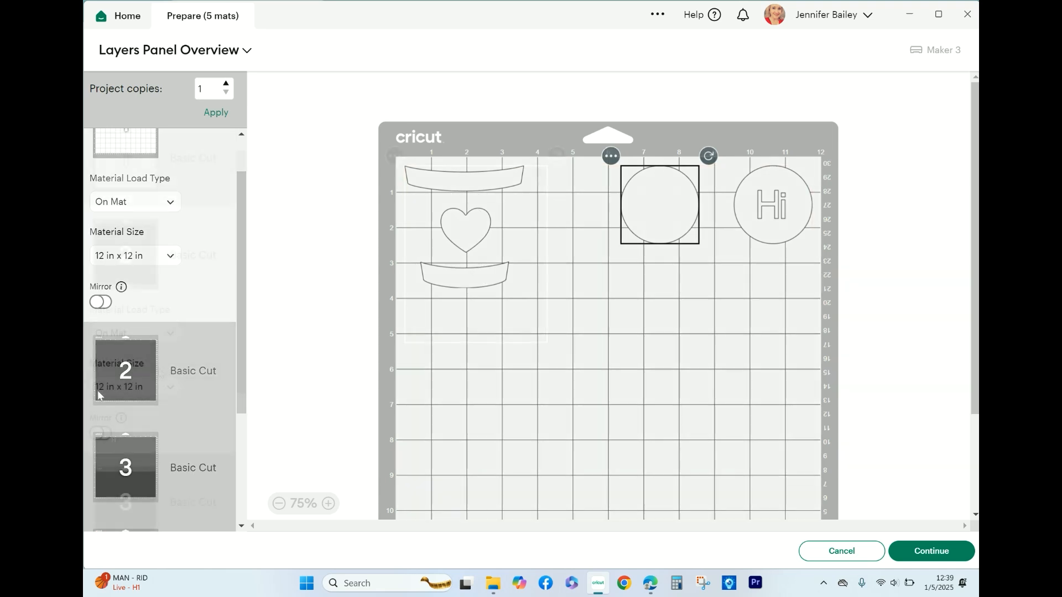
scroll(144, 398, "down", 3)
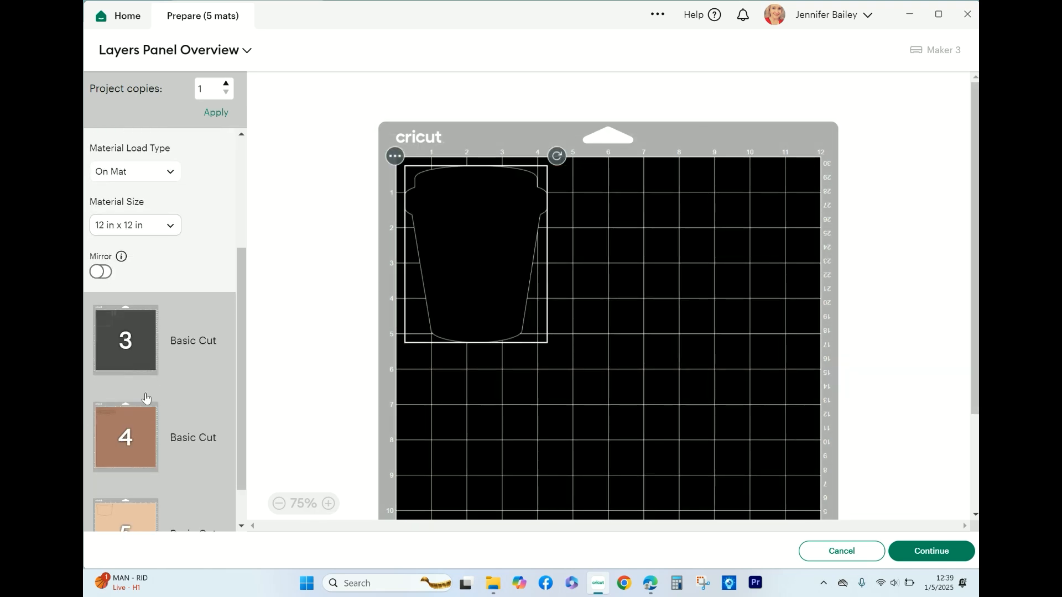
left_click(141, 338)
left_click_drag(527, 176, 698, 185)
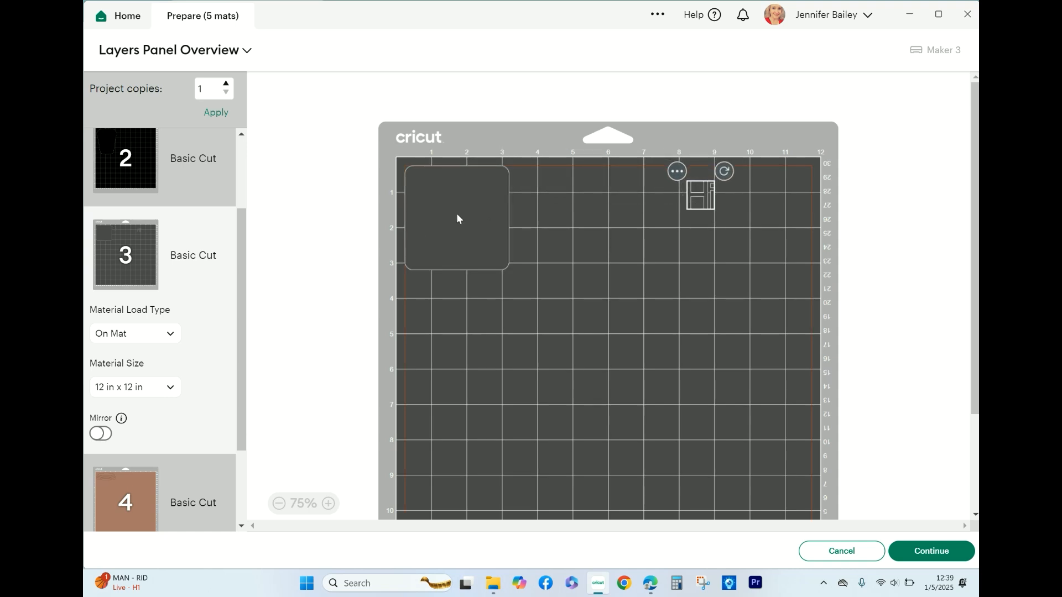
left_click_drag(696, 202, 555, 202)
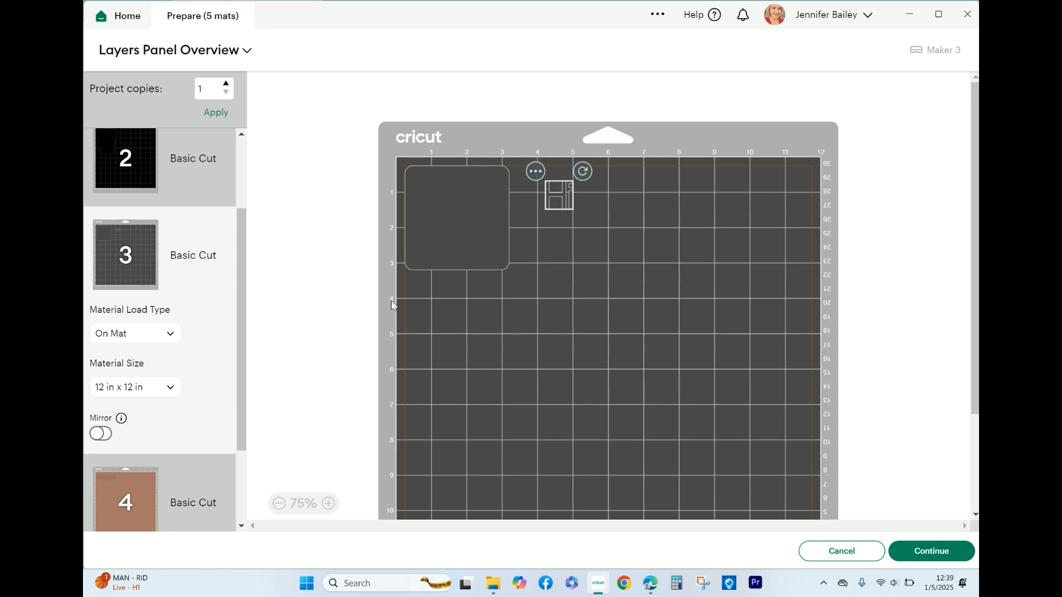
Step: Examine the coffee cup pieces on mats 4 and 5, then cancel the preview and return to the canvas
scroll(165, 370, "down", 3)
left_click(161, 367)
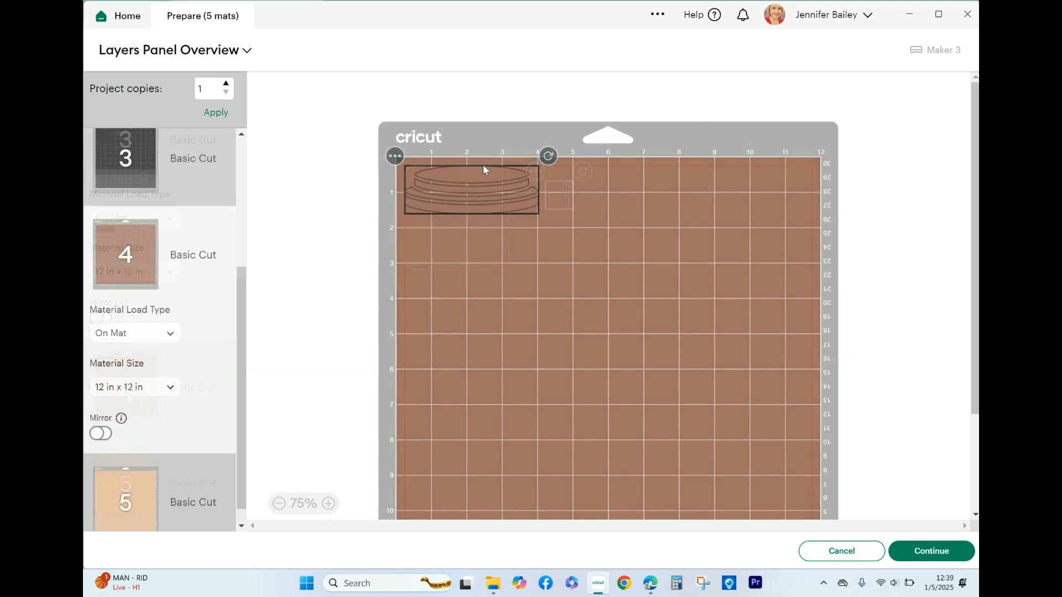
left_click(155, 484)
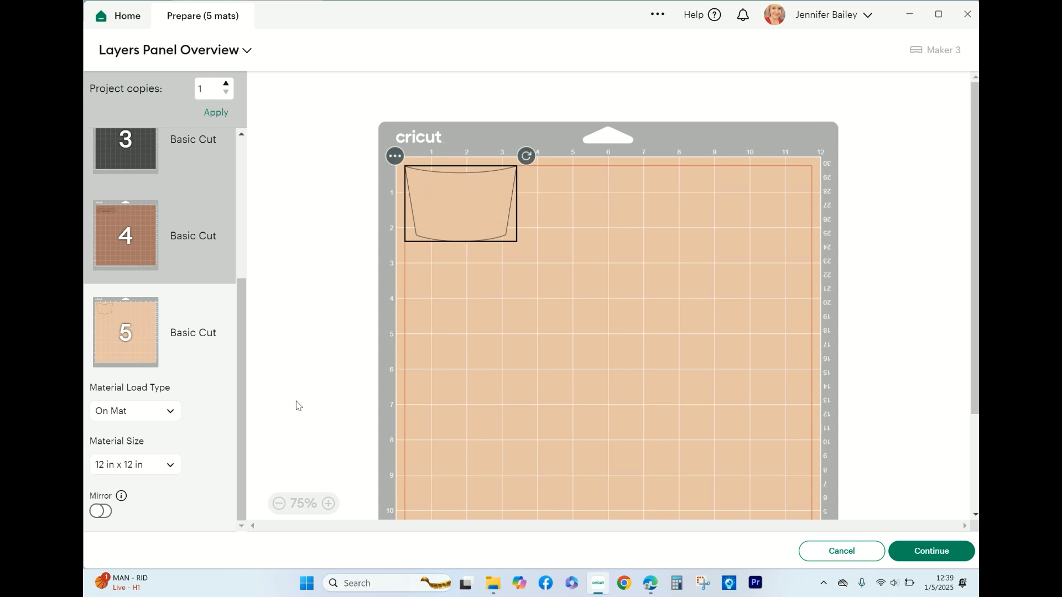
scroll(165, 460, "up", 4)
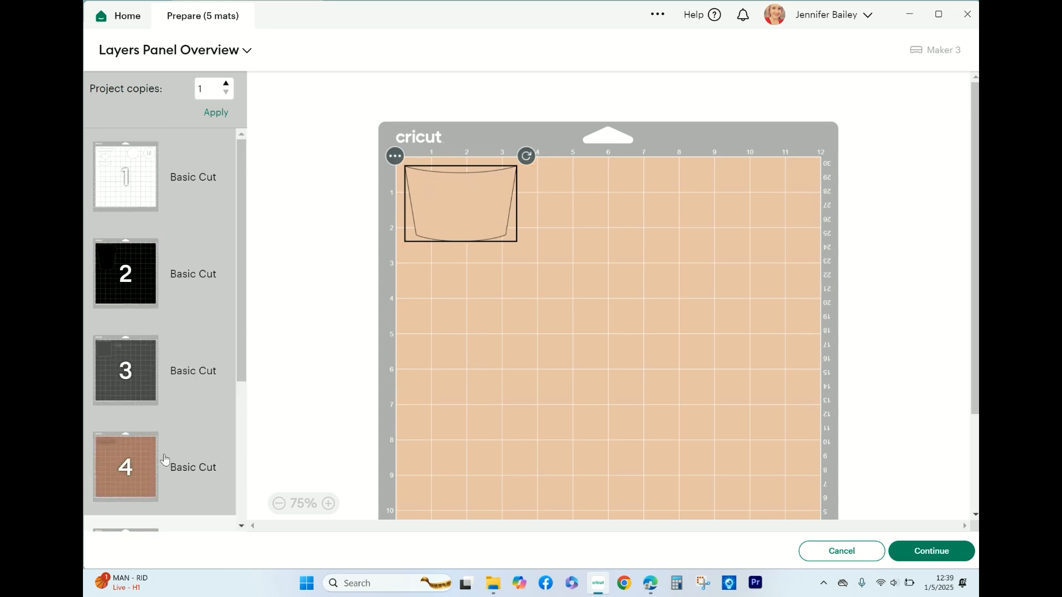
left_click(846, 558)
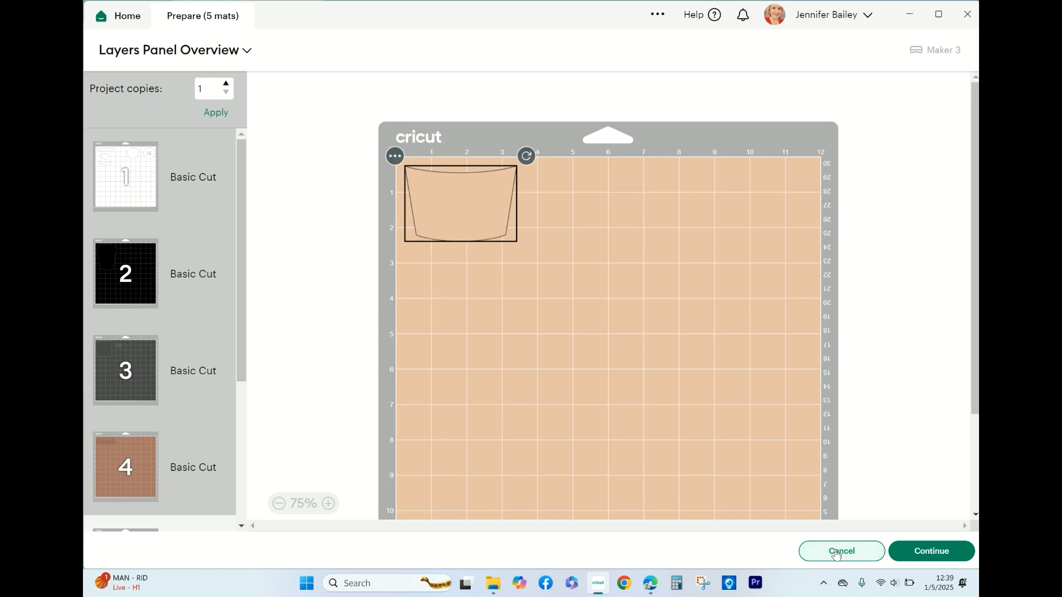
left_click(837, 555)
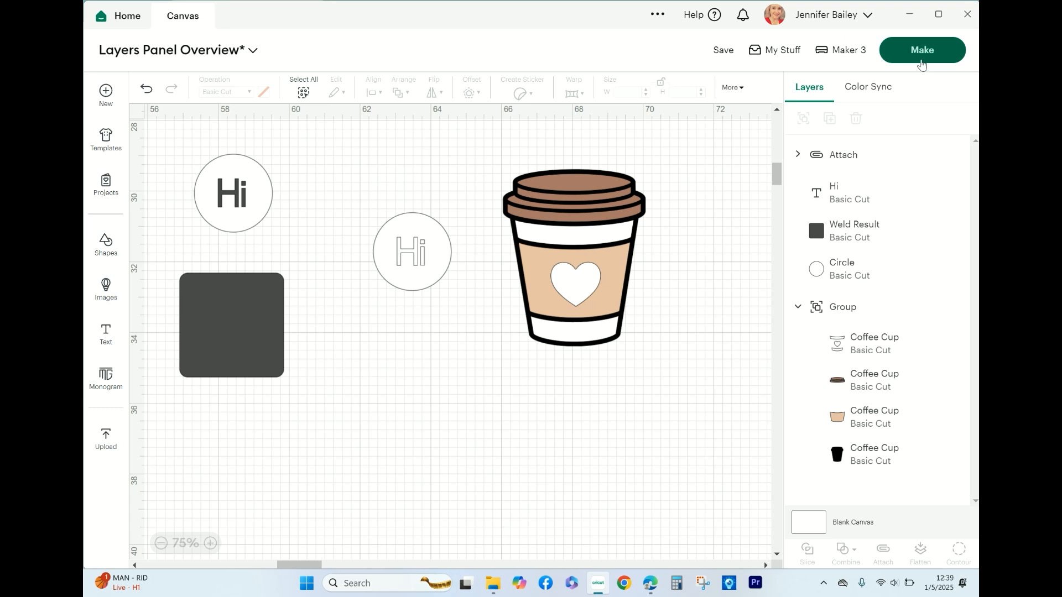
Step: Hide the coffee cup group and delete both the loose "Hi" text and the attached "Hi" circle
left_click(606, 329)
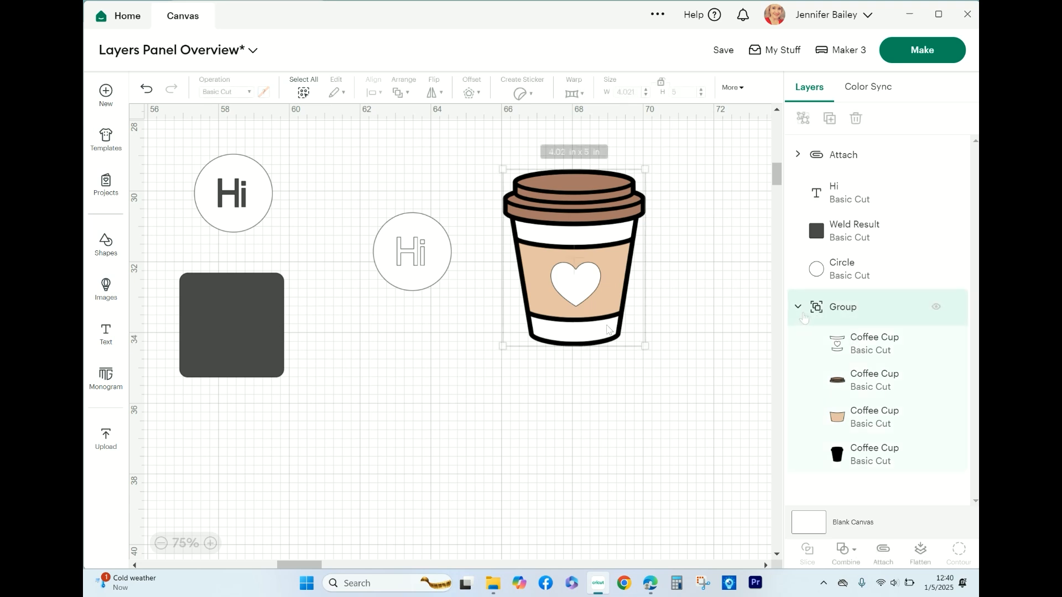
left_click(936, 307)
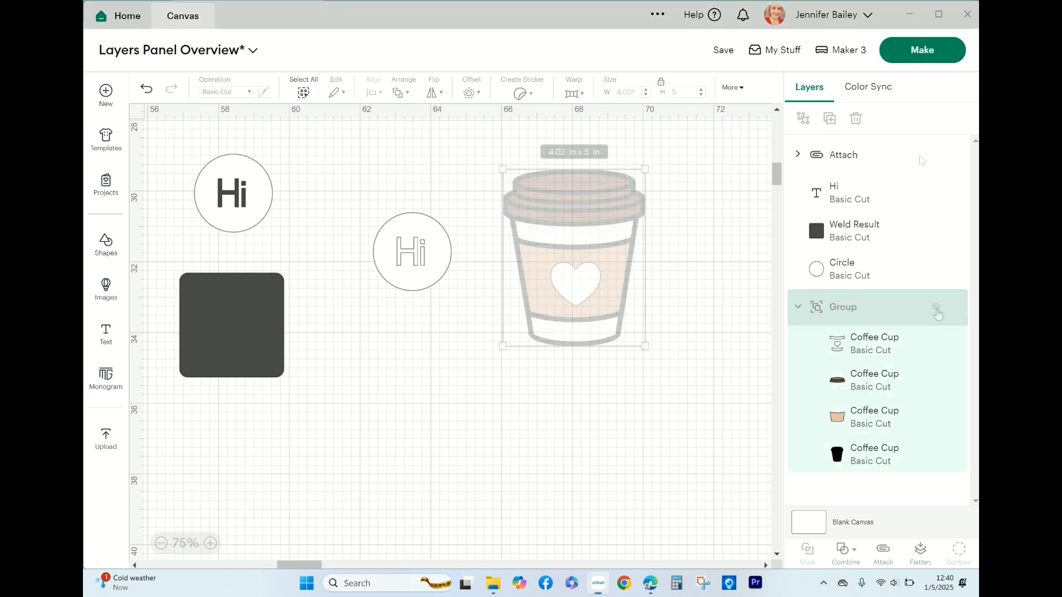
left_click(232, 191)
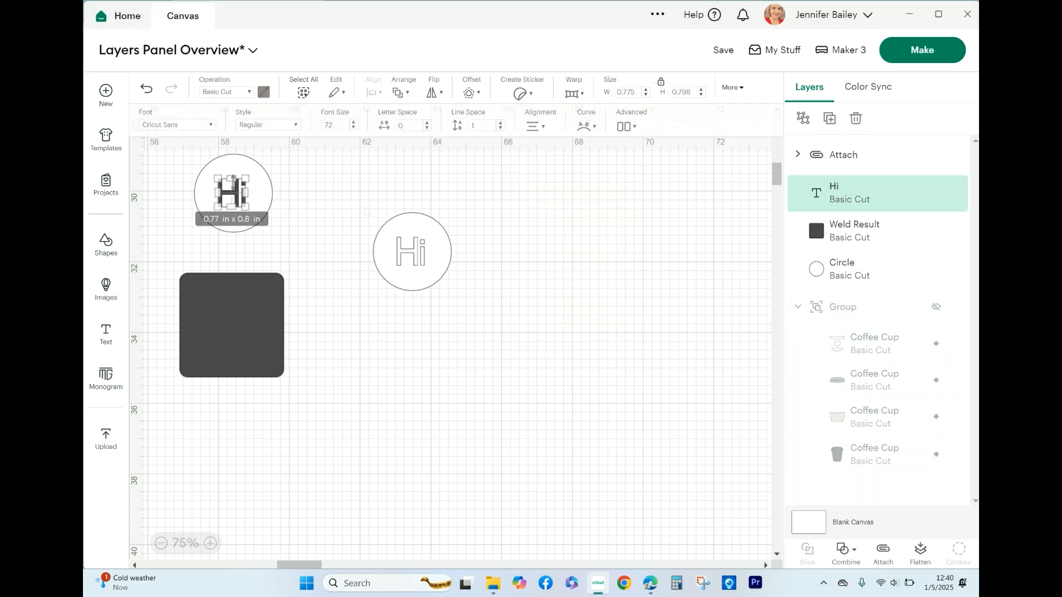
key("Delete")
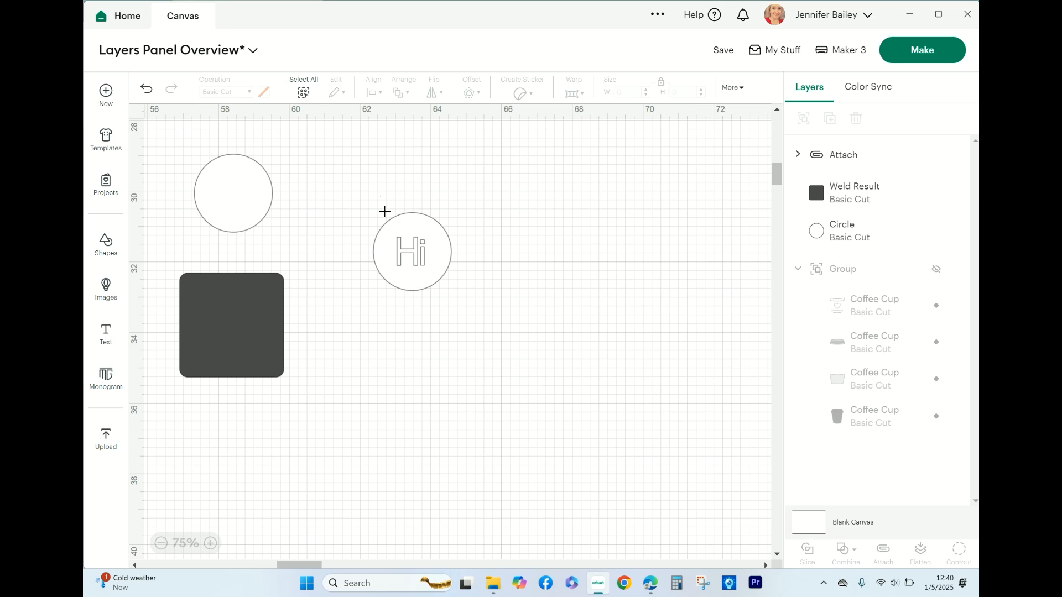
left_click_drag(384, 212, 459, 336)
key("Delete")
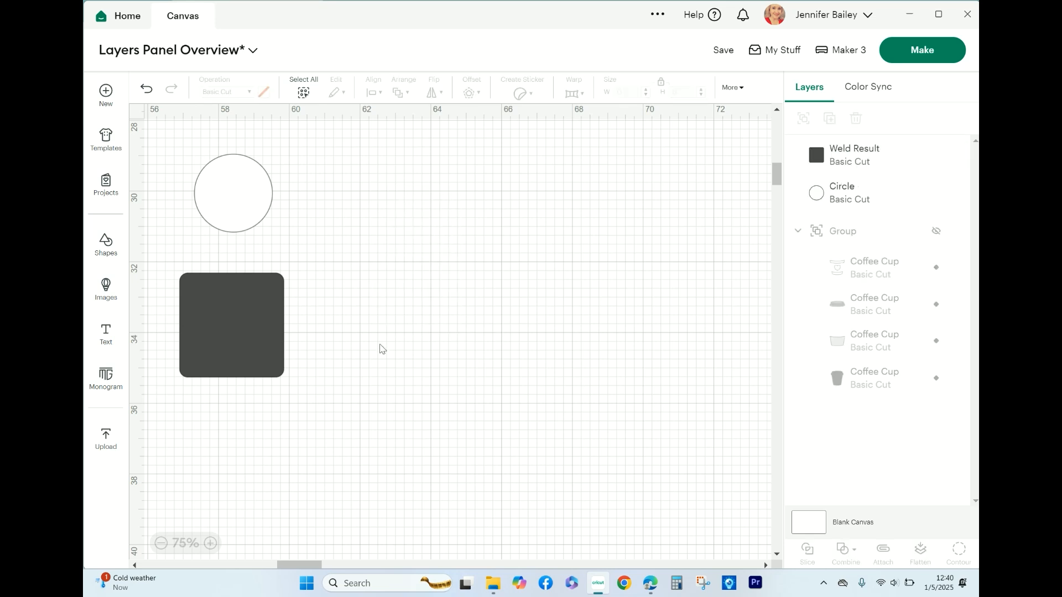
Step: Move the circle and the dark rounded square closer together and enlarge the circle to about 2.88 in, nearly the square's width
left_click_drag(261, 177, 459, 238)
left_click_drag(262, 323, 349, 248)
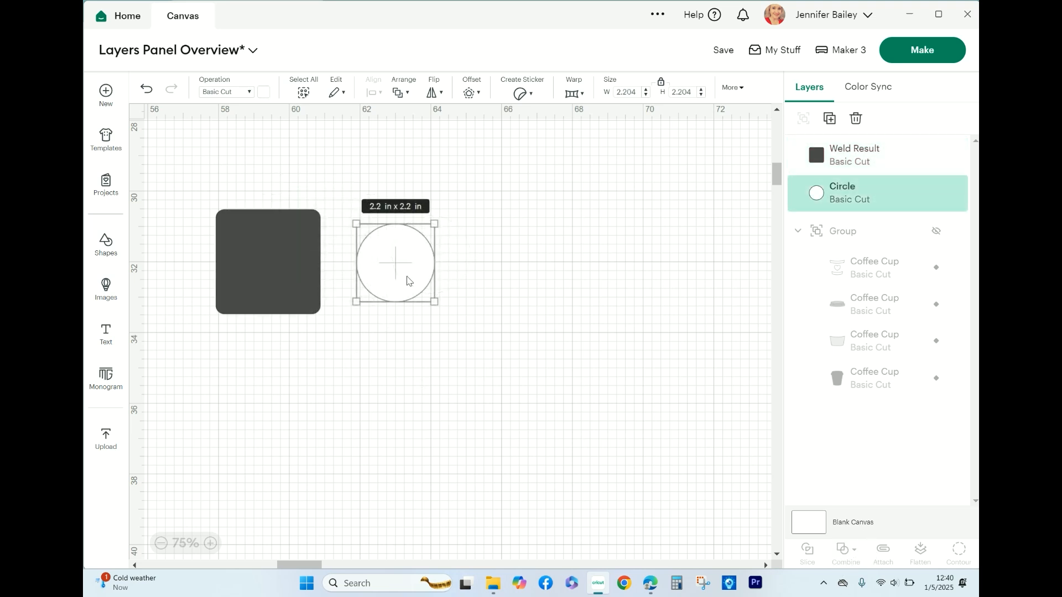
left_click_drag(404, 279, 376, 369)
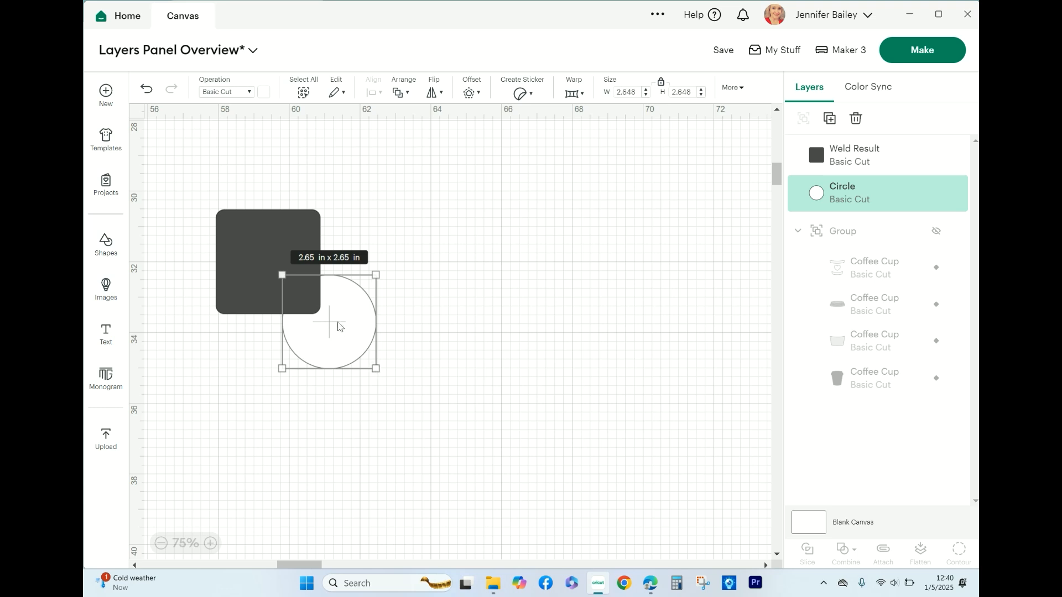
left_click_drag(339, 326, 274, 267)
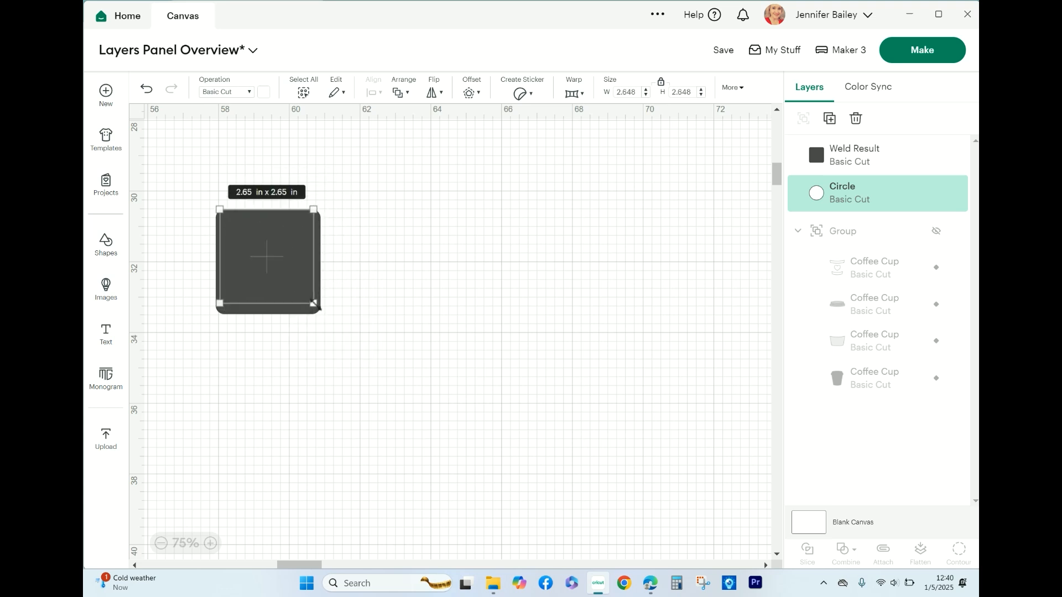
left_click_drag(314, 304, 322, 312)
Step: Offset the dark square up and to the right of the circle so the two shapes only partly overlap
left_click(268, 272)
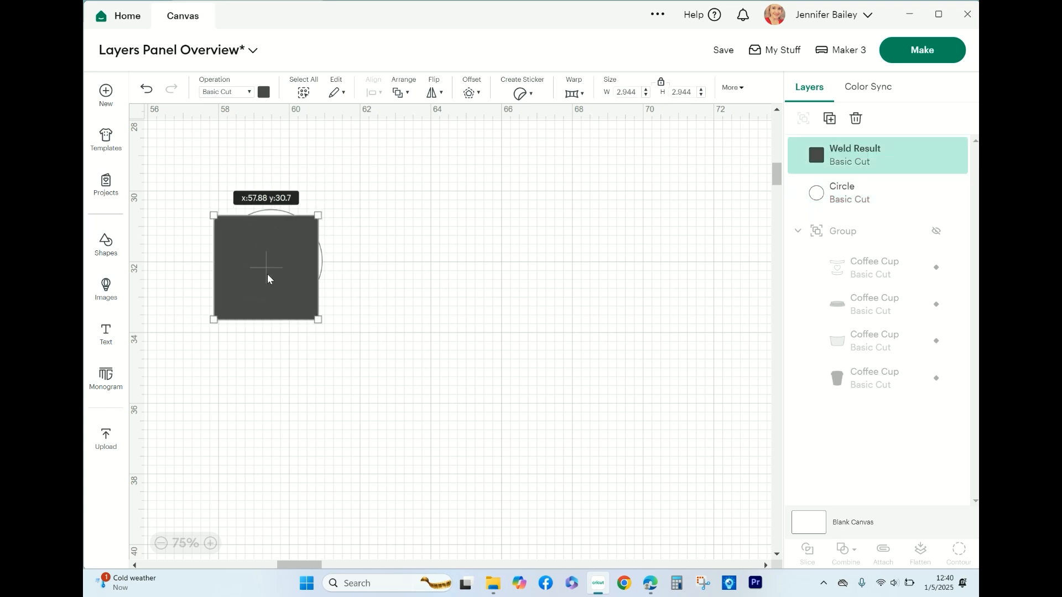
left_click_drag(249, 265, 362, 264)
left_click_drag(301, 227, 318, 218)
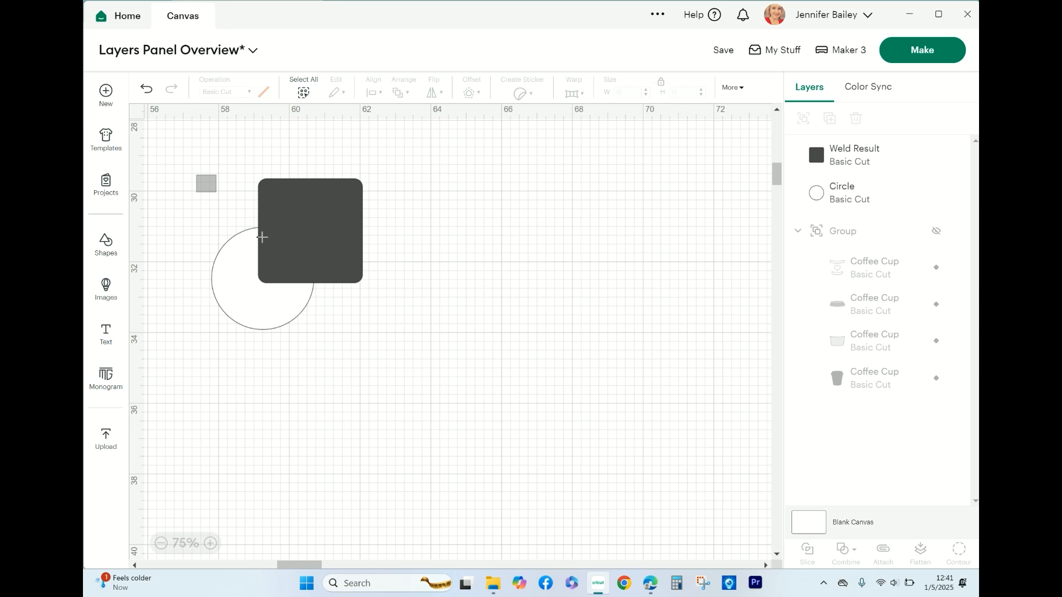
Step: Weld the overlapping square and circle into a single shape, examine it, and undo the weld
left_click_drag(262, 236, 368, 364)
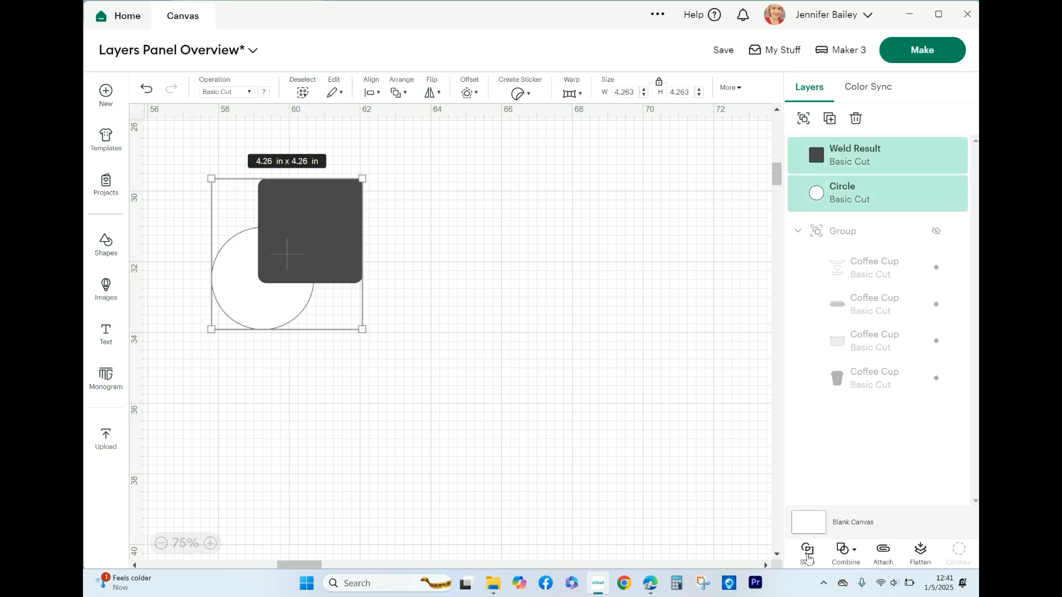
left_click(853, 560)
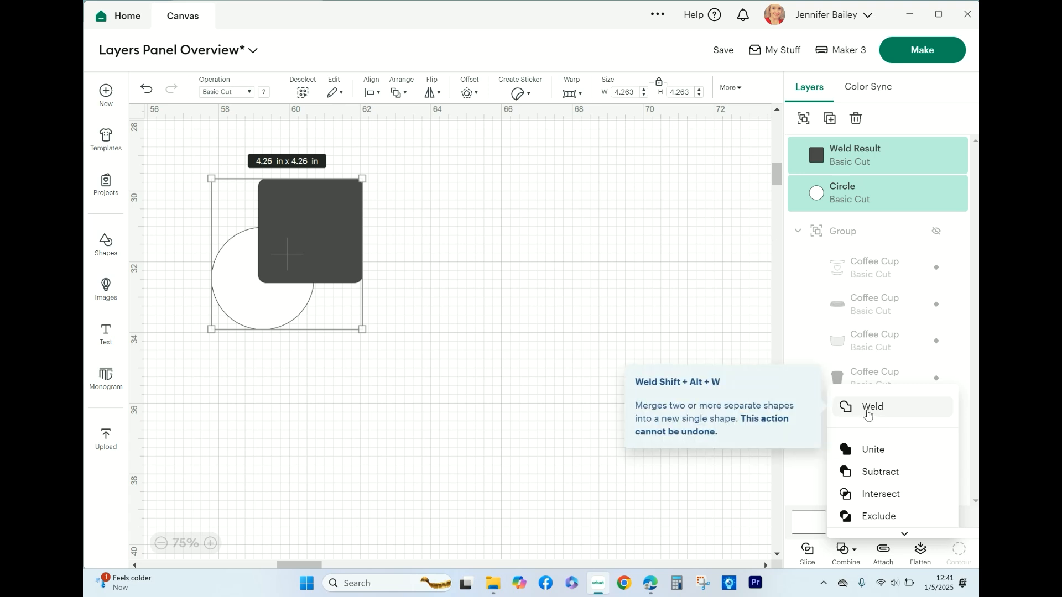
left_click(868, 412)
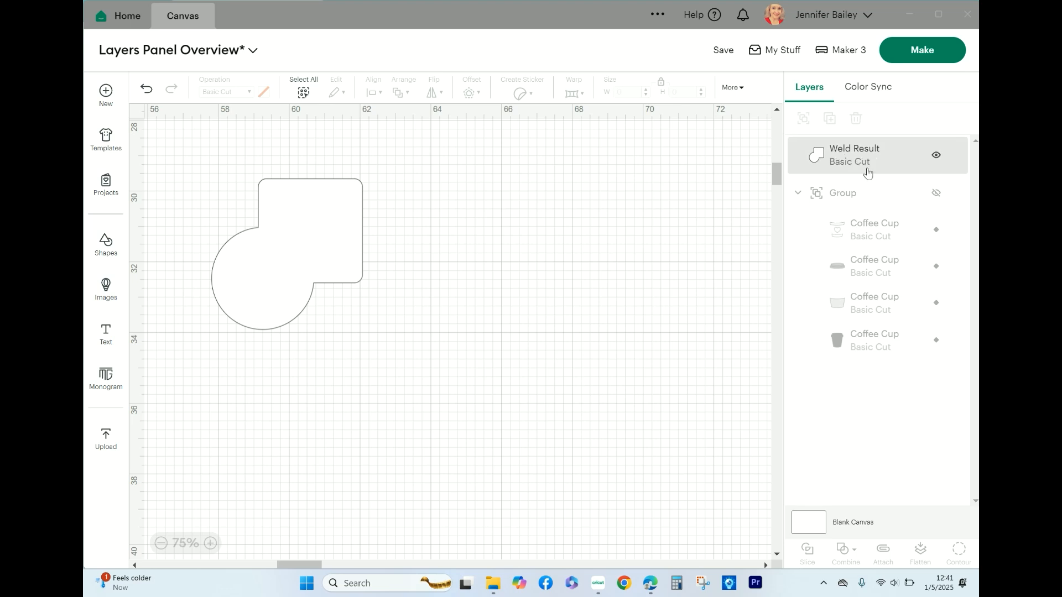
left_click(448, 286)
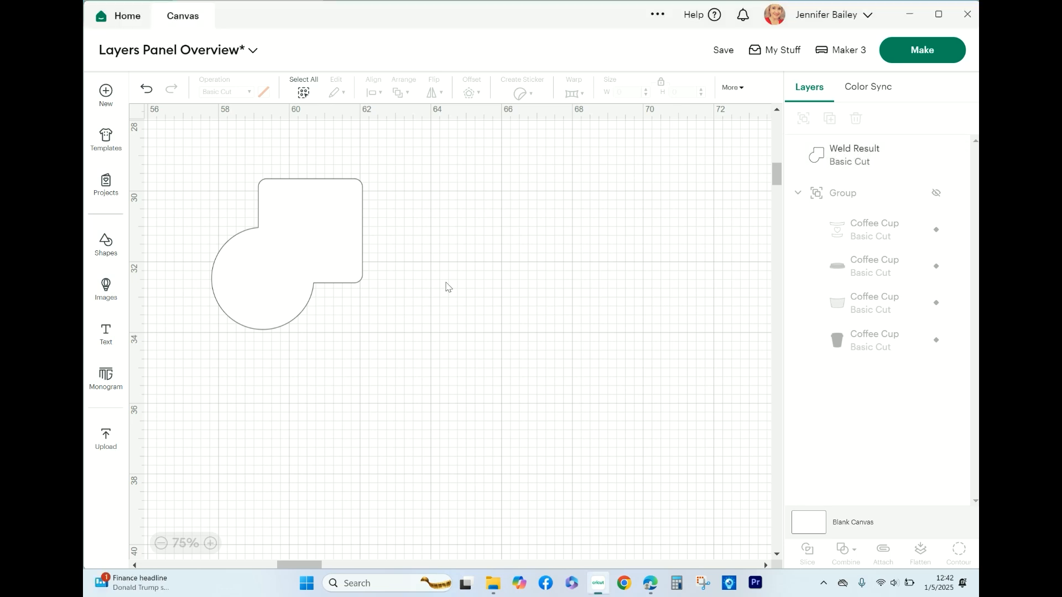
left_click(317, 271)
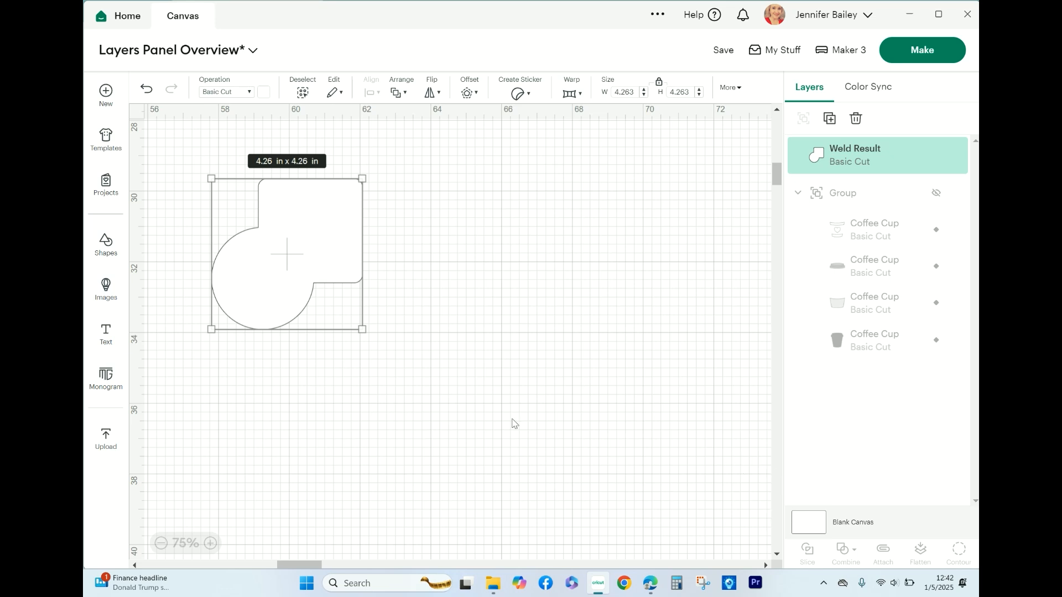
left_click(146, 89)
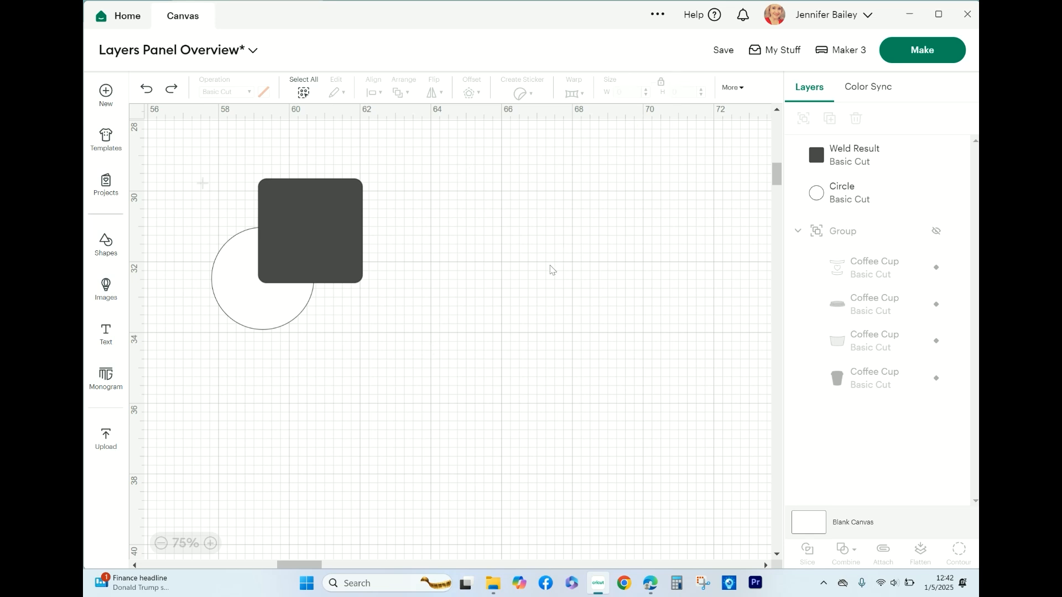
Step: Duplicate the overlapping square and circle together and place the copy in the open space to the right of the originals
left_click_drag(197, 180, 403, 343)
left_click(830, 119)
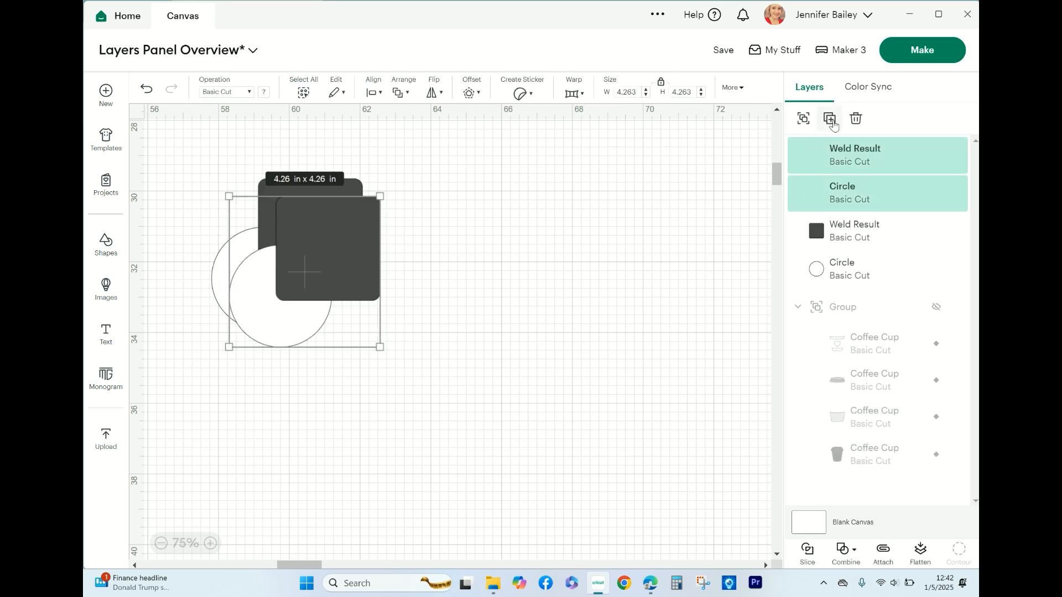
left_click_drag(299, 271, 609, 216)
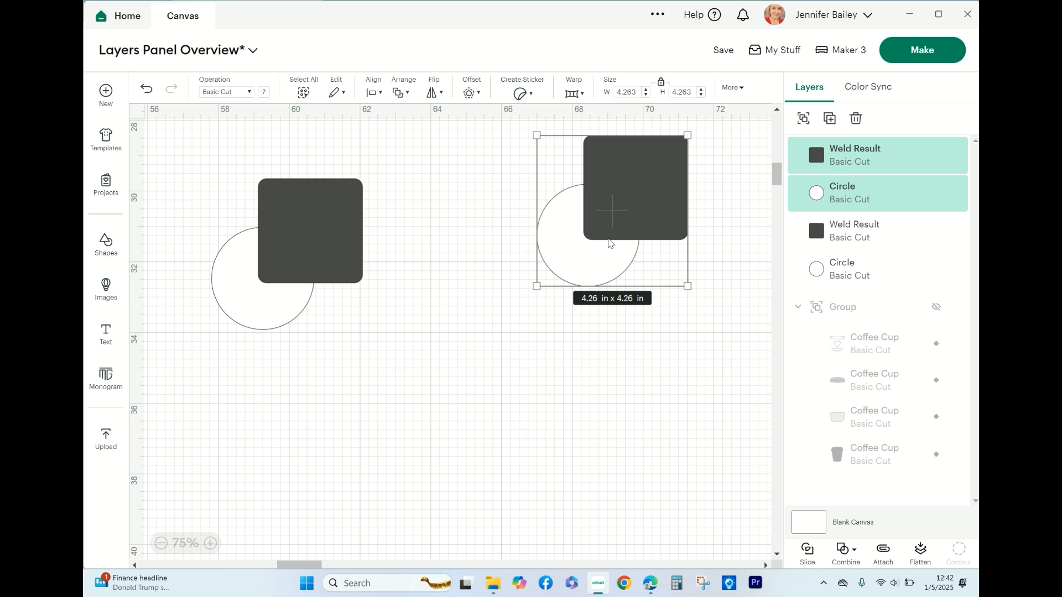
Step: Weld the copied square and circle into one shape and shift it slightly left
left_click(849, 553)
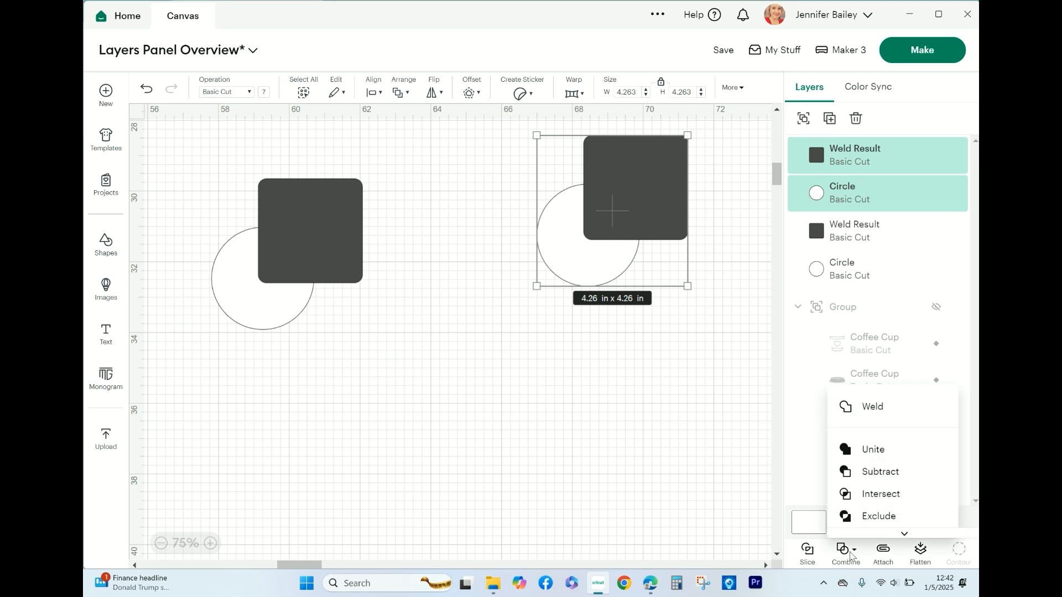
left_click(871, 407)
left_click_drag(624, 226, 607, 222)
left_click(448, 315)
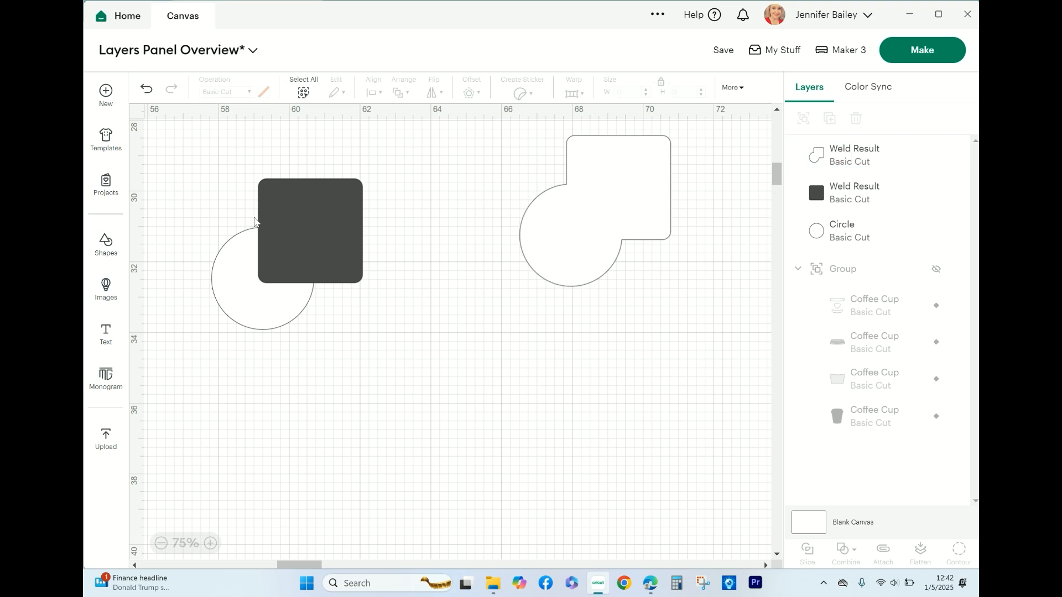
Step: Duplicate the original square and circle pair and place the new copy below the welded shape
left_click_drag(226, 197, 366, 330)
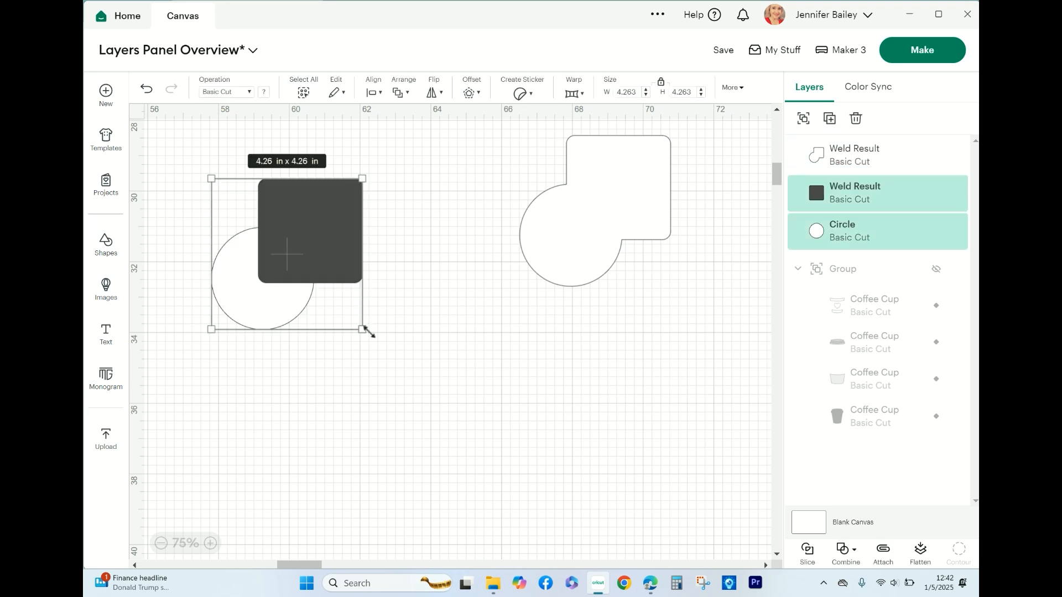
left_click(846, 549)
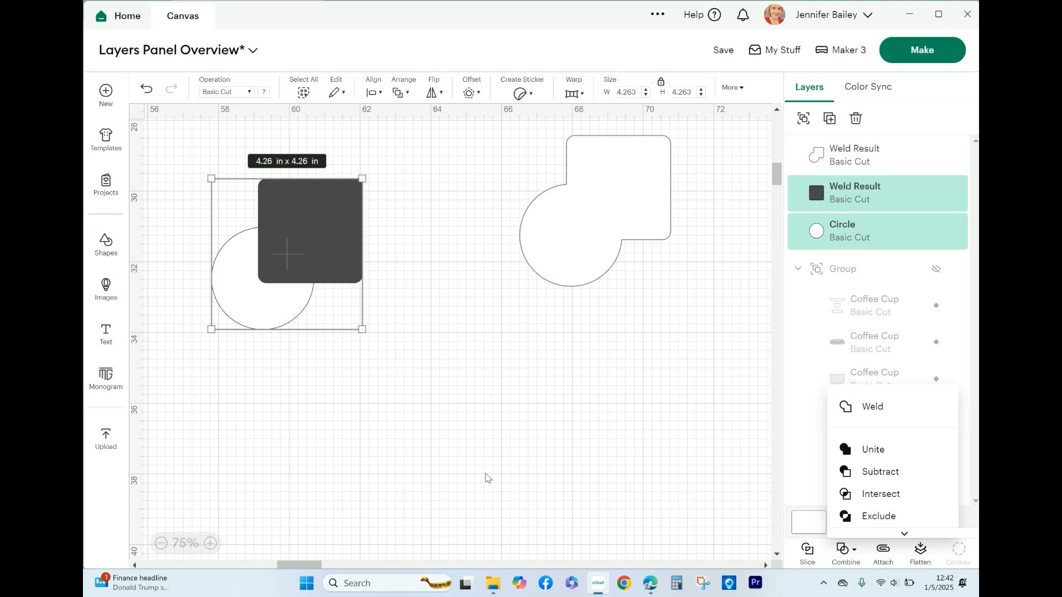
left_click(293, 255)
key("ctrl+d")
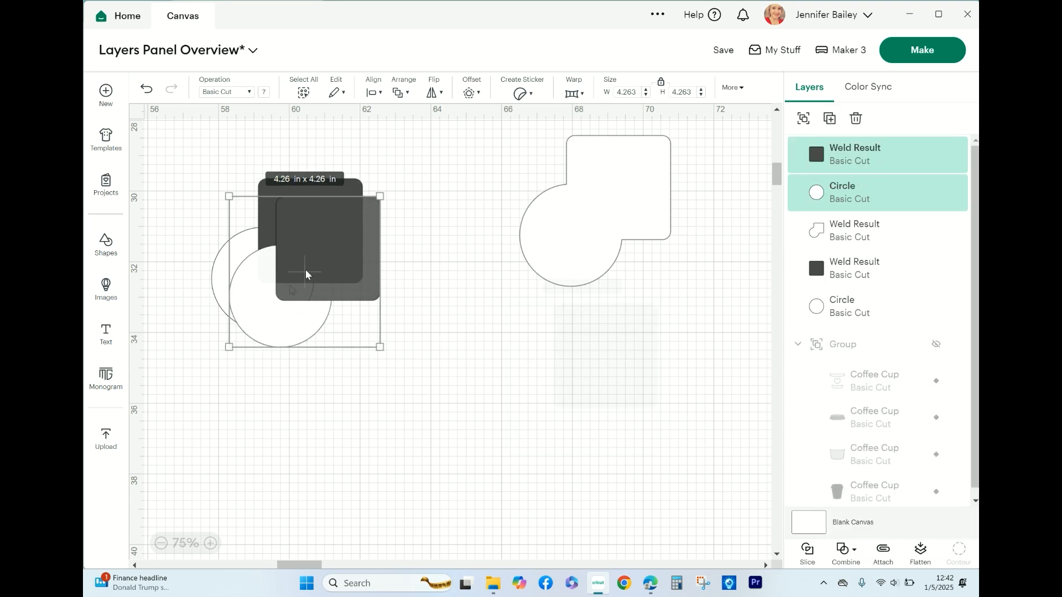
left_click_drag(305, 270, 340, 320)
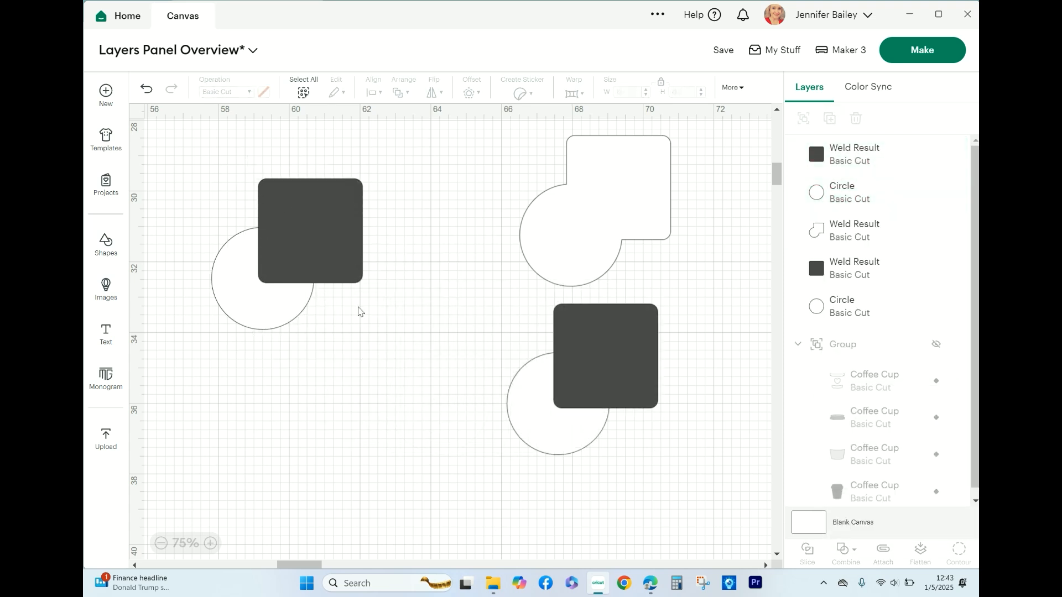
Step: Move the original pair up and left, and bring its copy to the open area left of its place below the weld
left_click_drag(359, 307, 225, 219)
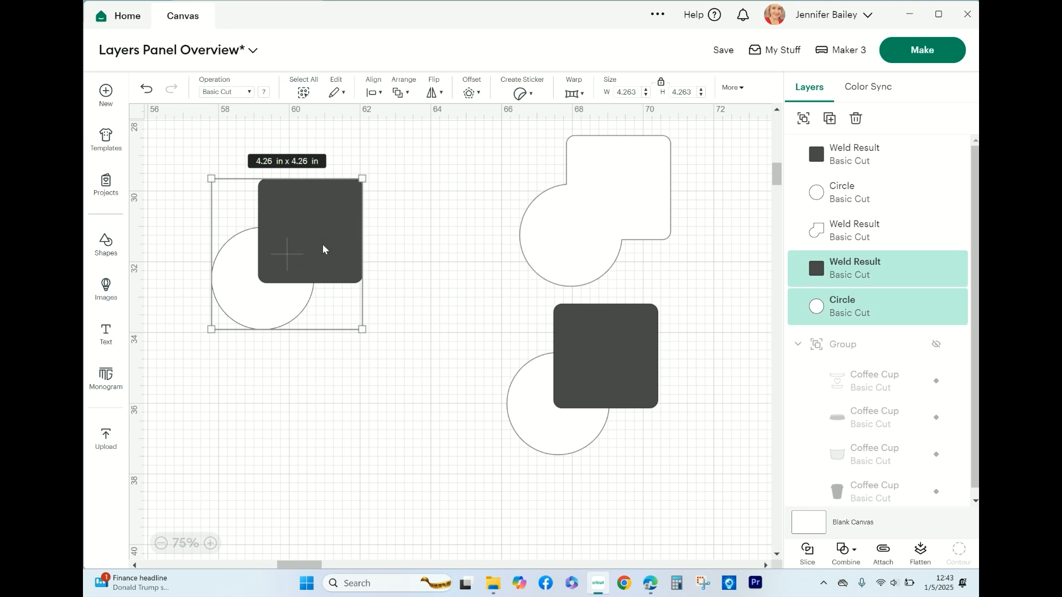
left_click_drag(323, 244, 271, 197)
left_click(614, 370)
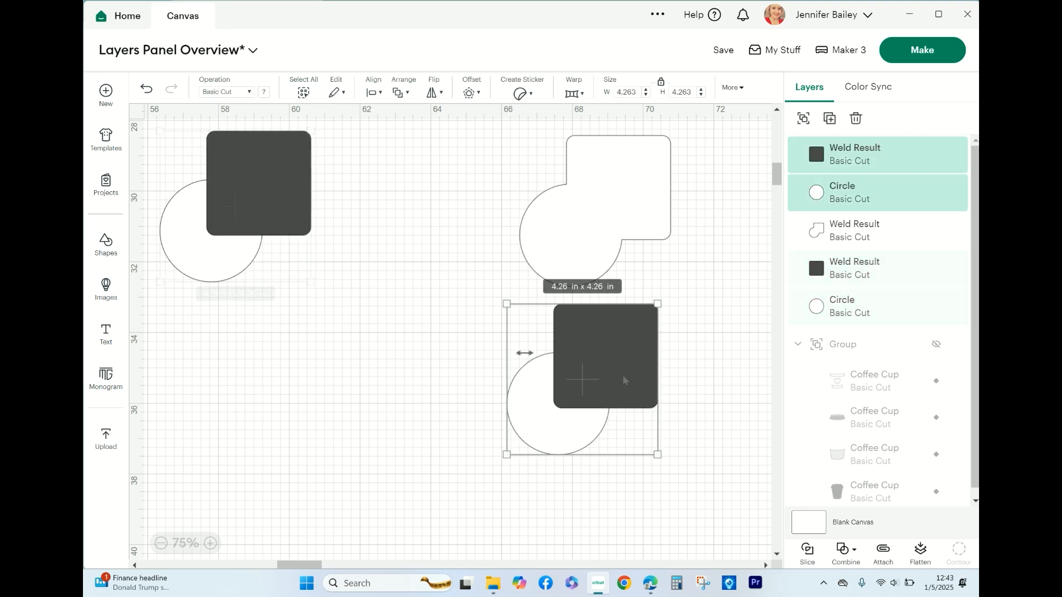
left_click_drag(605, 368, 452, 375)
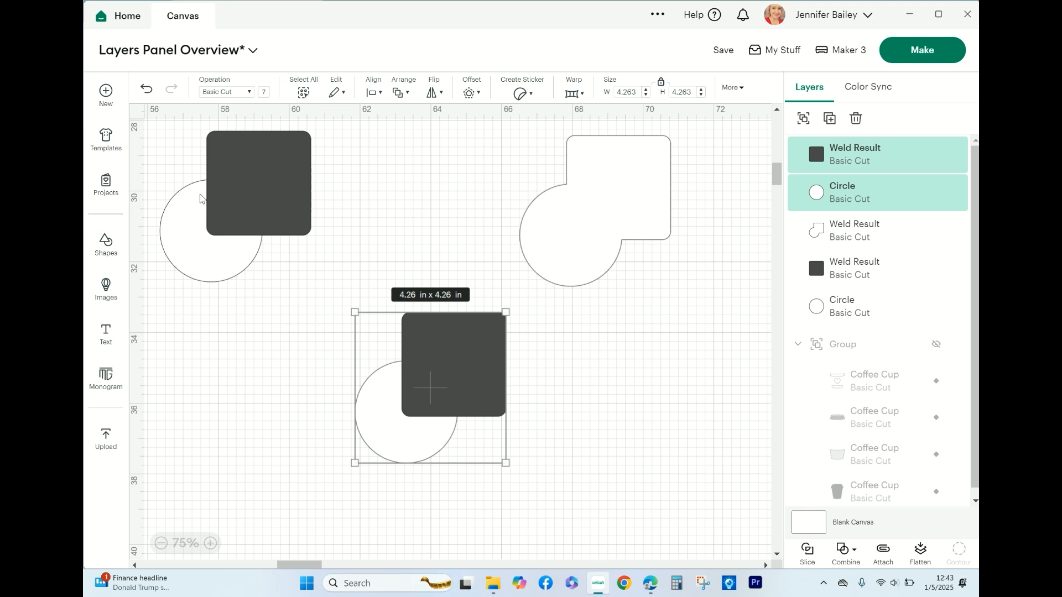
Step: Combine the copied square and circle with Unite and check the separate shapes kept inside the Unite layer
left_click(846, 563)
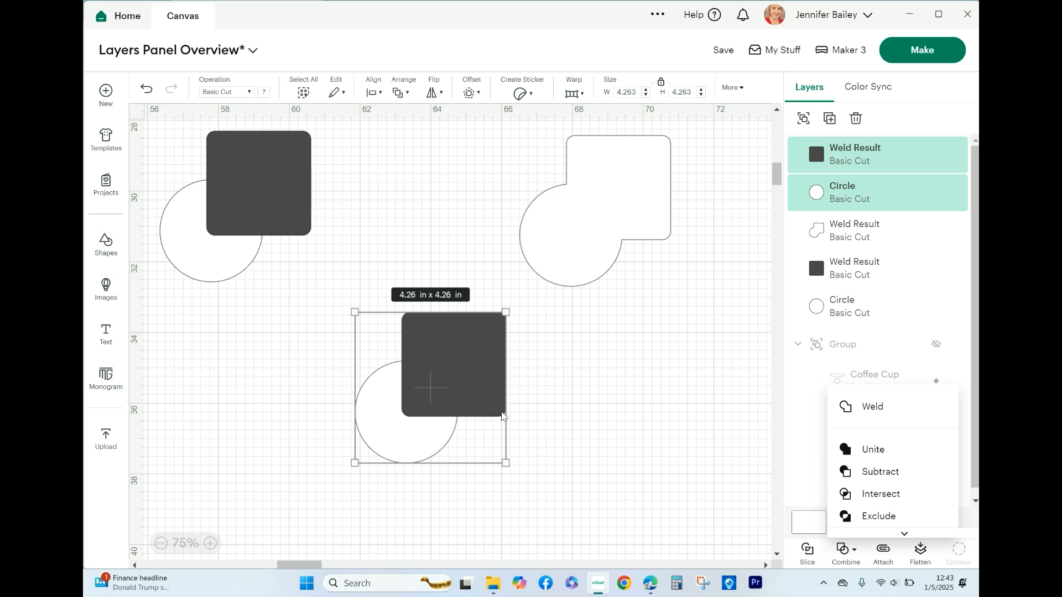
left_click(874, 449)
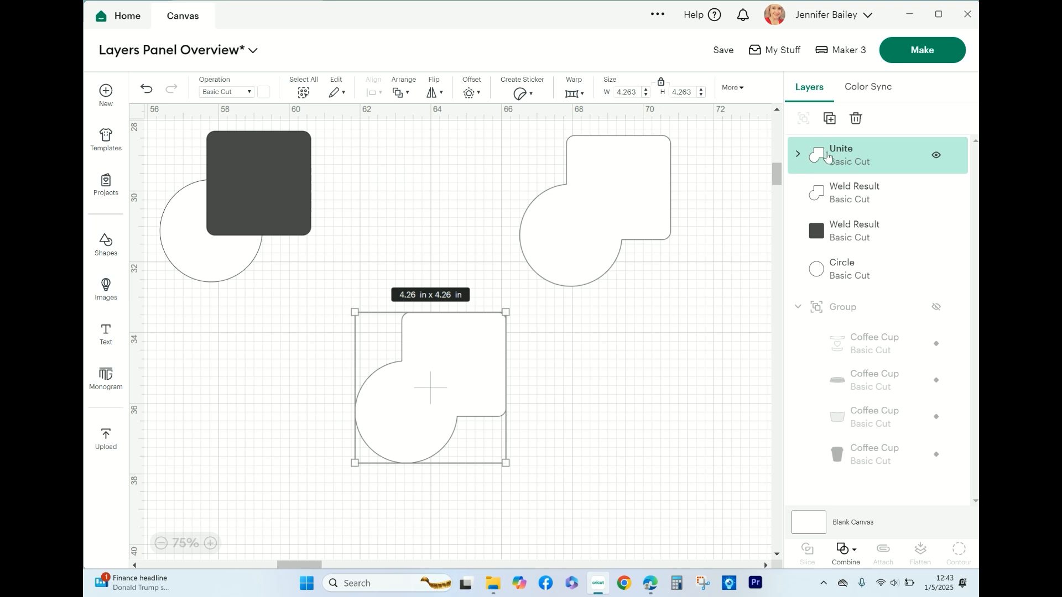
left_click(796, 154)
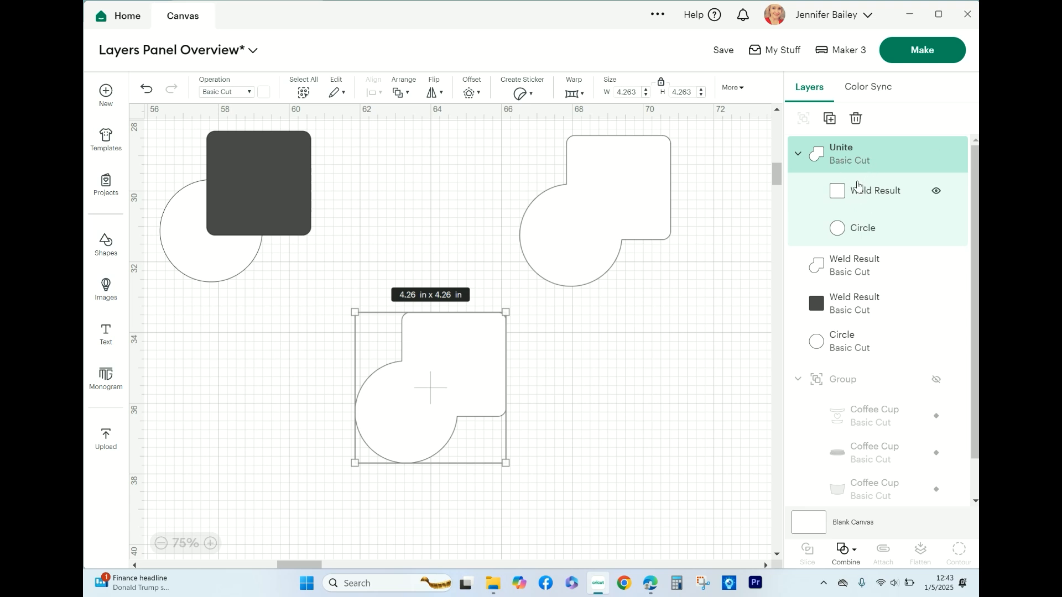
left_click(798, 153)
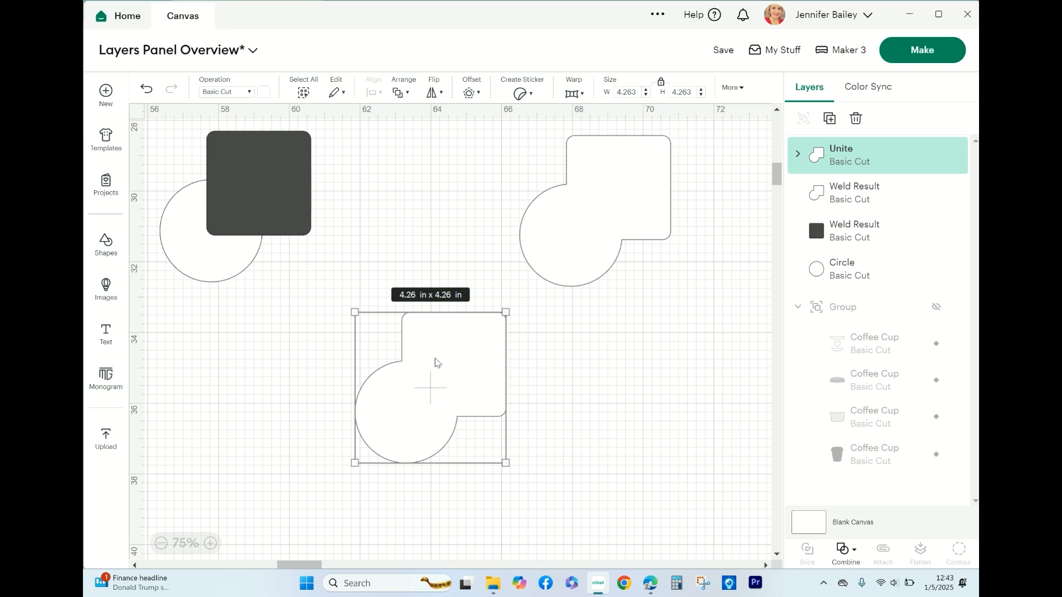
Step: Recolour the united shape light tan and place it partly over the white welded shape
left_click_drag(435, 383, 595, 393)
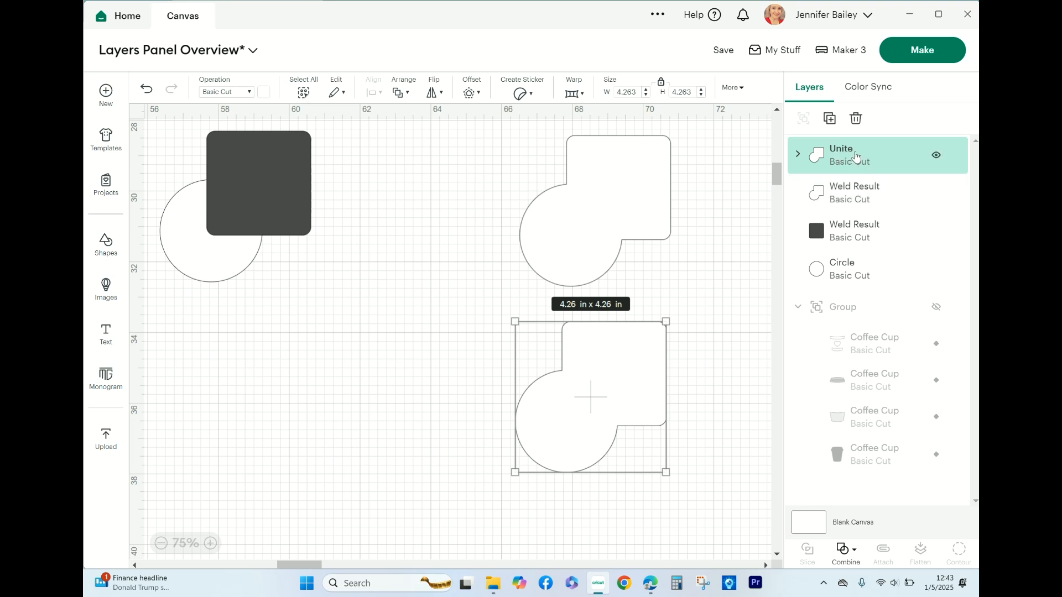
left_click(262, 93)
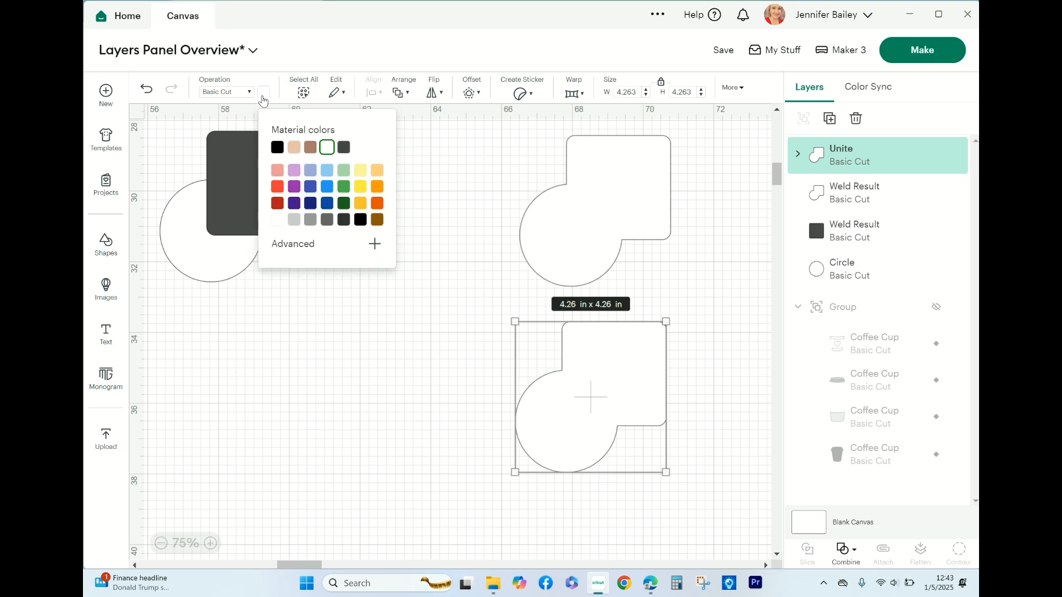
left_click(294, 148)
left_click_drag(602, 405, 685, 228)
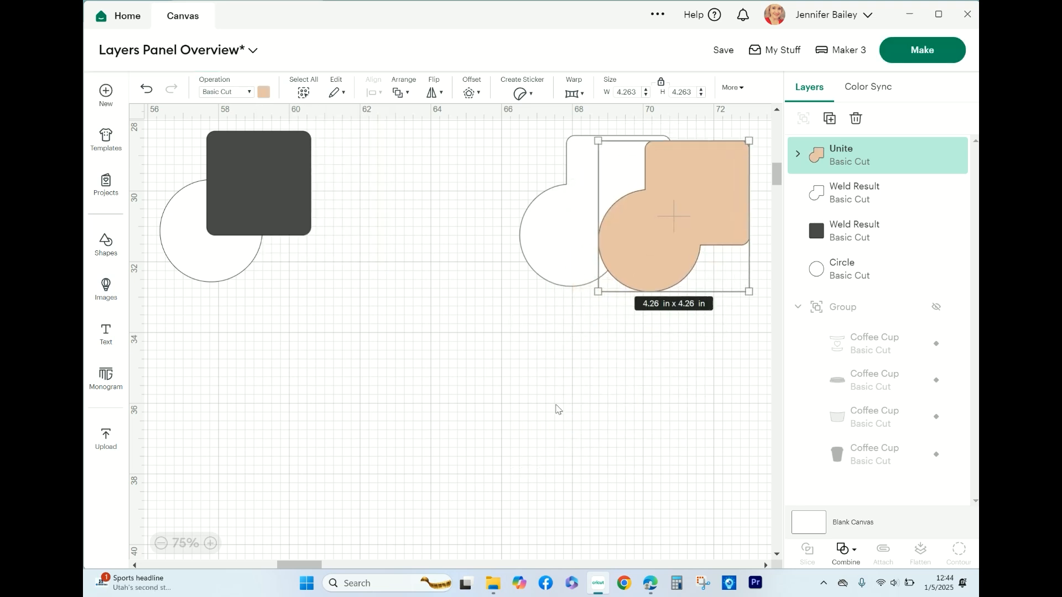
Step: Duplicate the original square and circle pair again and place the copy in the empty middle area of the canvas
left_click_drag(289, 294, 177, 157)
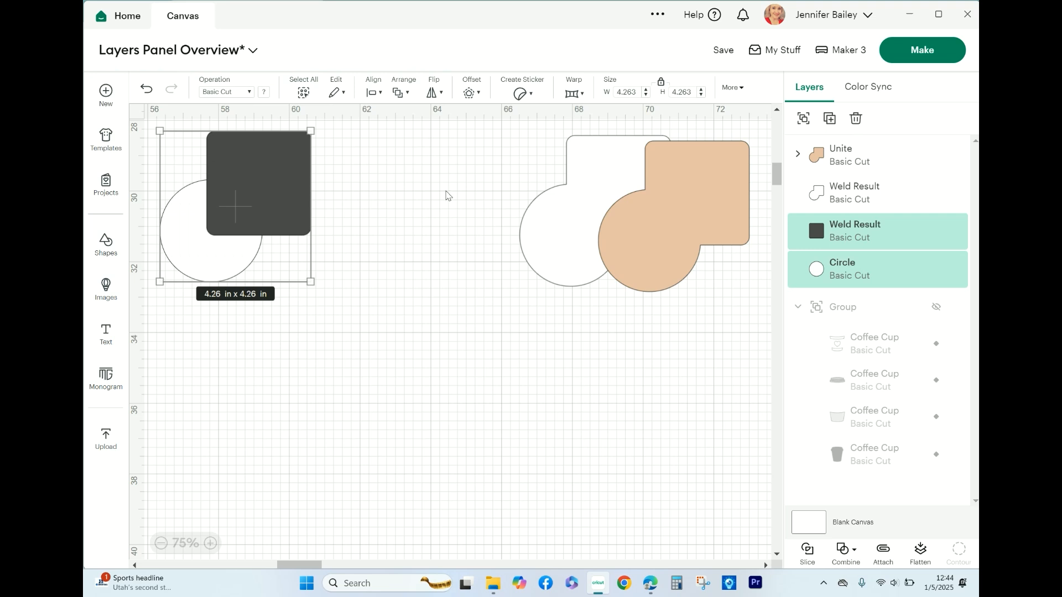
left_click(829, 118)
left_click_drag(274, 251, 452, 381)
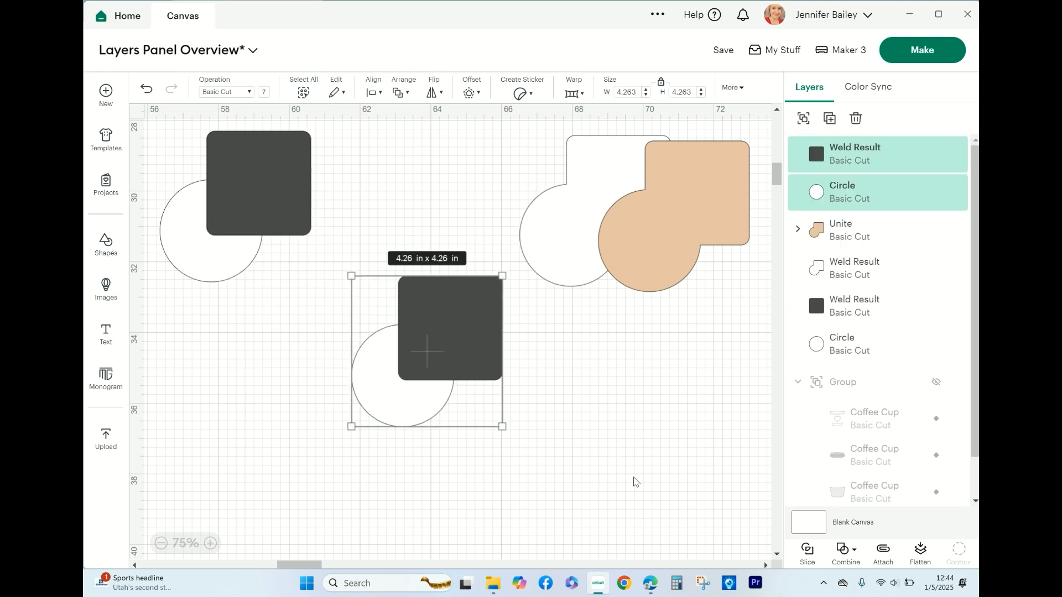
Step: Combine the new copy with Subtract to cut the square out of the circle, examine the shape, and undo it
left_click(860, 565)
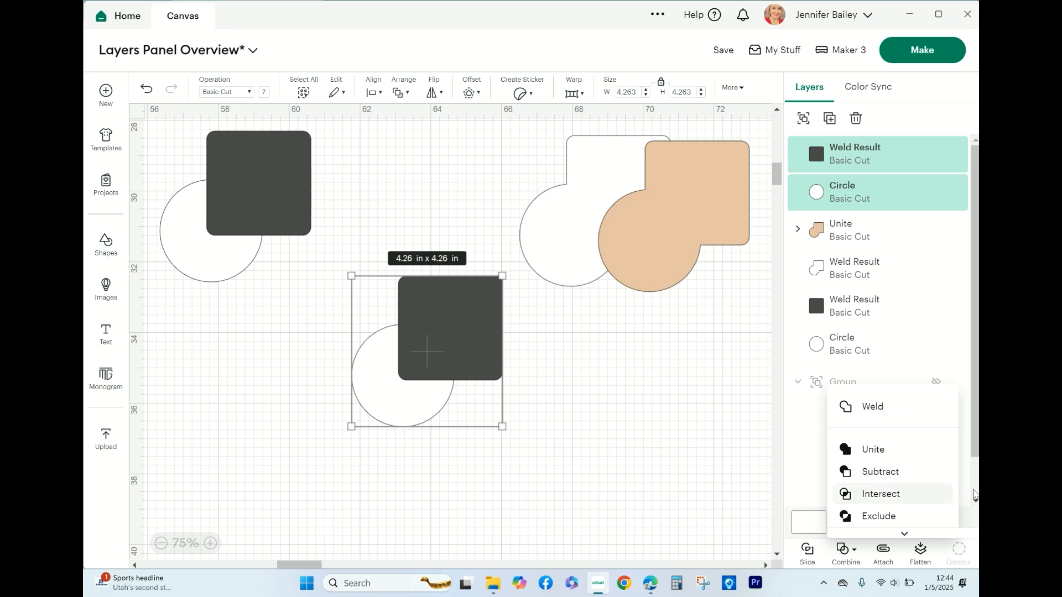
left_click(891, 473)
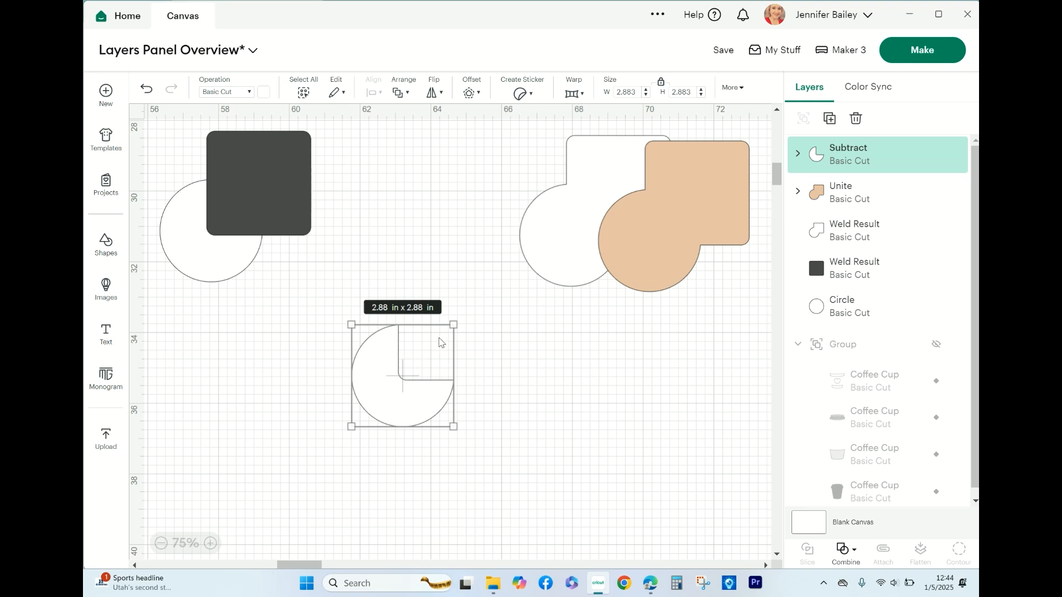
left_click(533, 397)
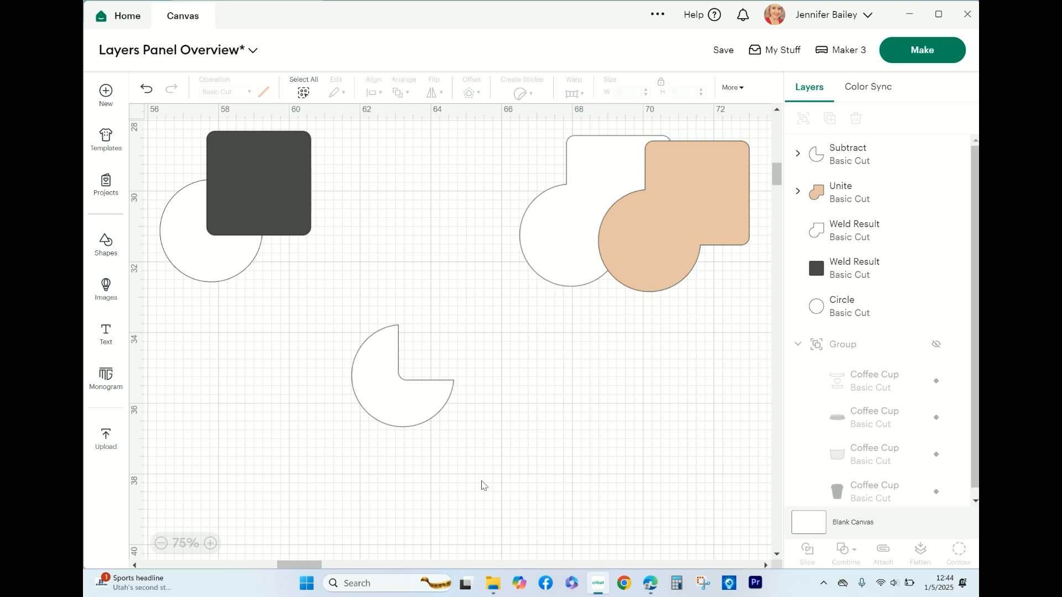
left_click(146, 91)
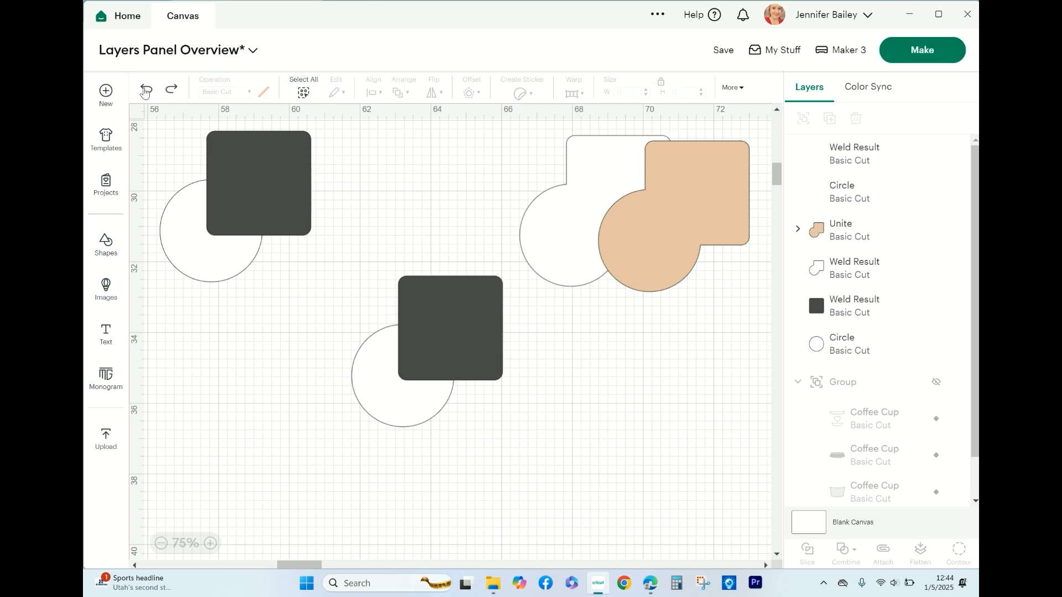
Step: Send the copied dark square in the middle of the canvas to the back so the circle lies over it
left_click(442, 299)
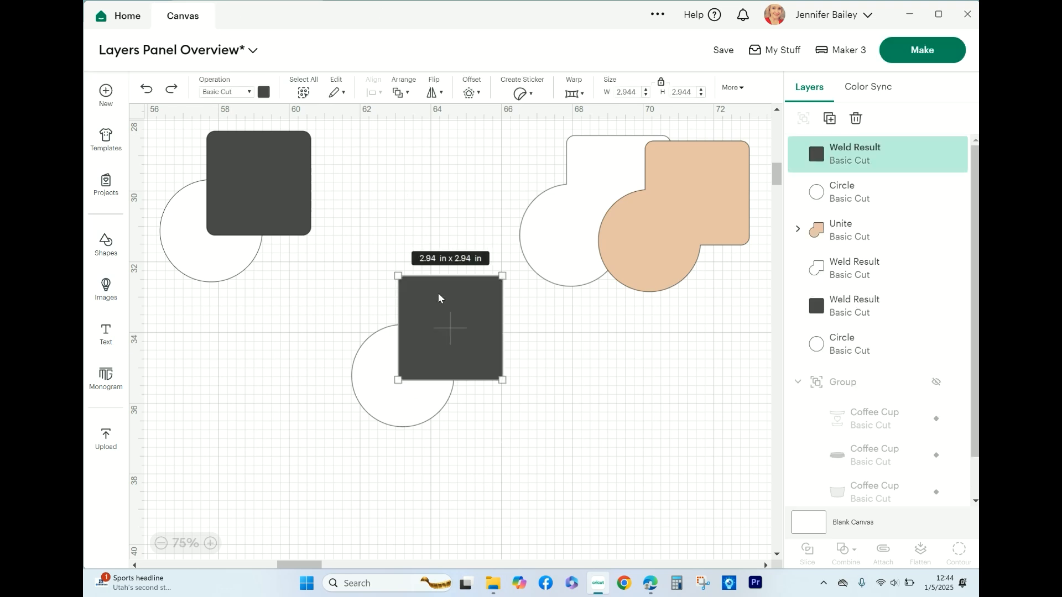
left_click(407, 93)
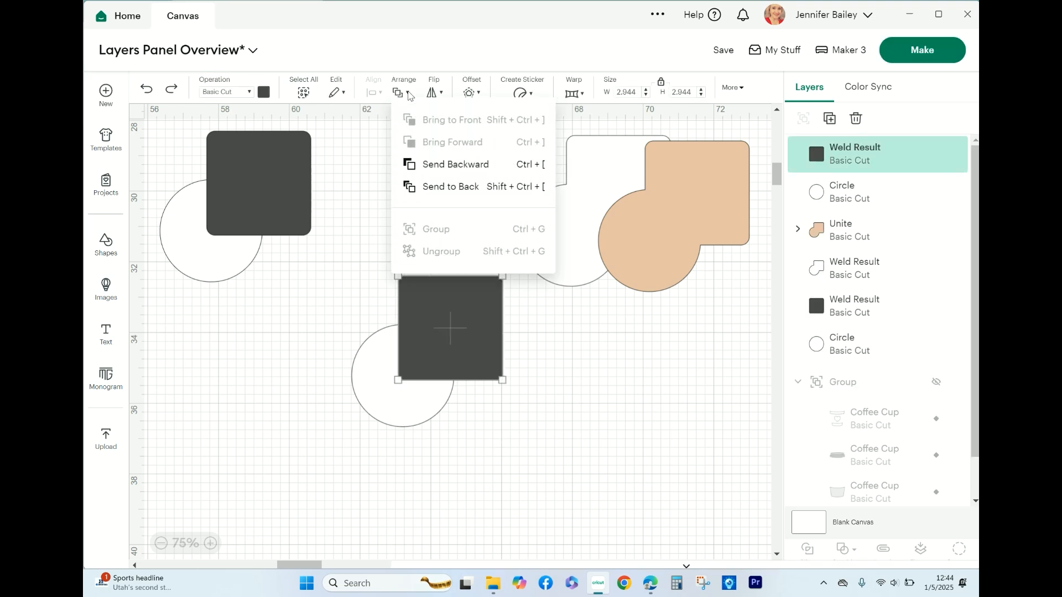
left_click(442, 188)
left_click(547, 457)
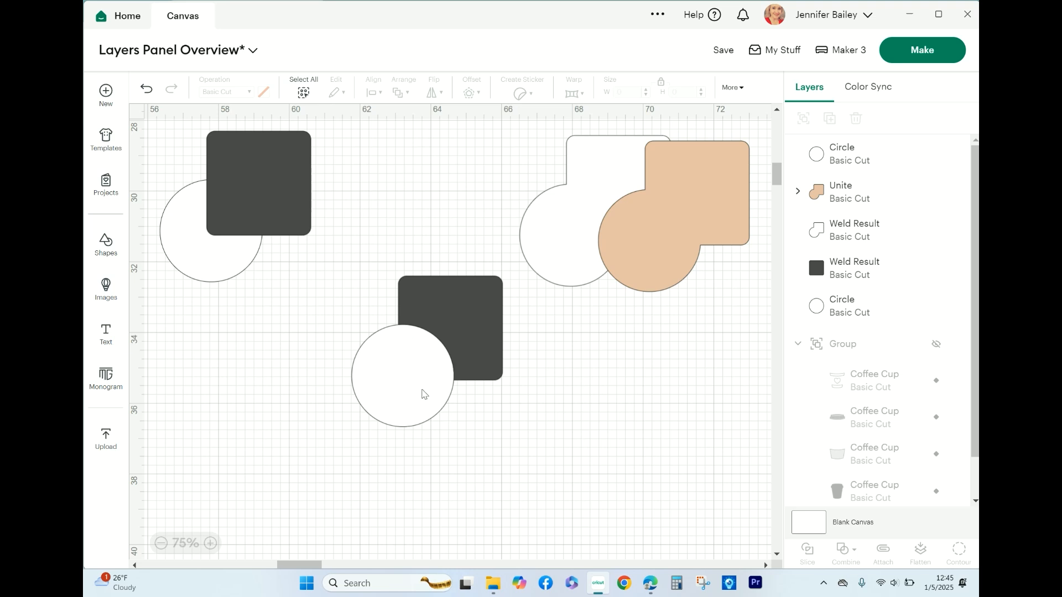
Step: Combine the reordered square and circle with Subtract to cut the circle out of the square
left_click_drag(352, 269, 509, 449)
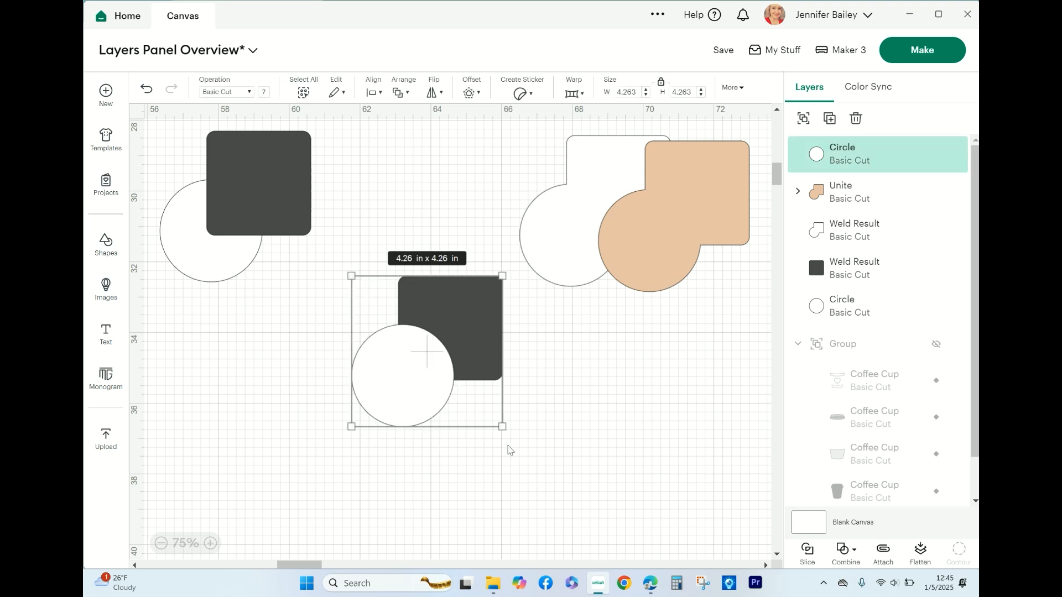
left_click(849, 565)
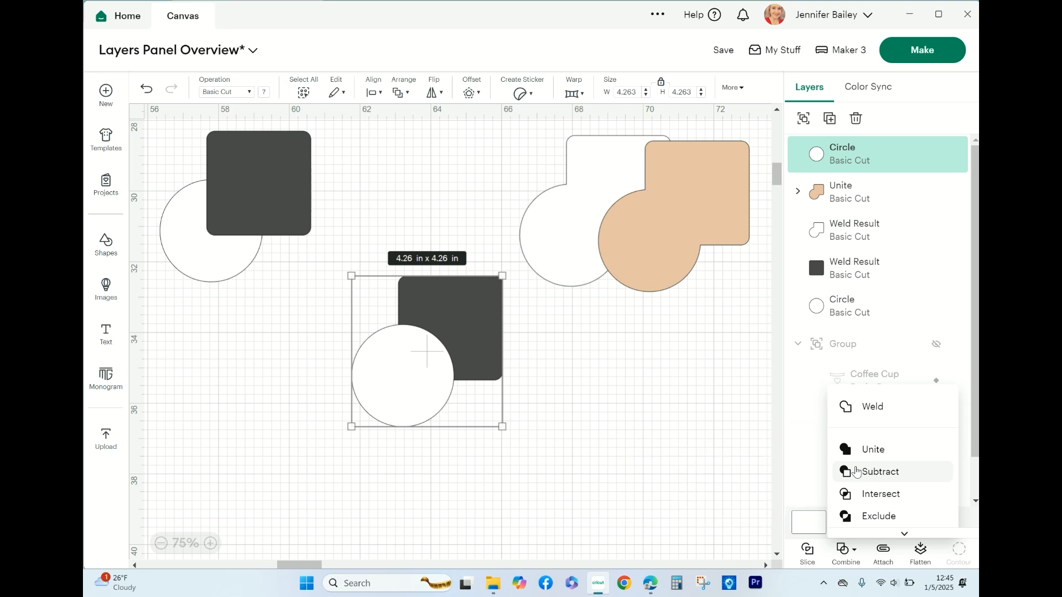
left_click(856, 472)
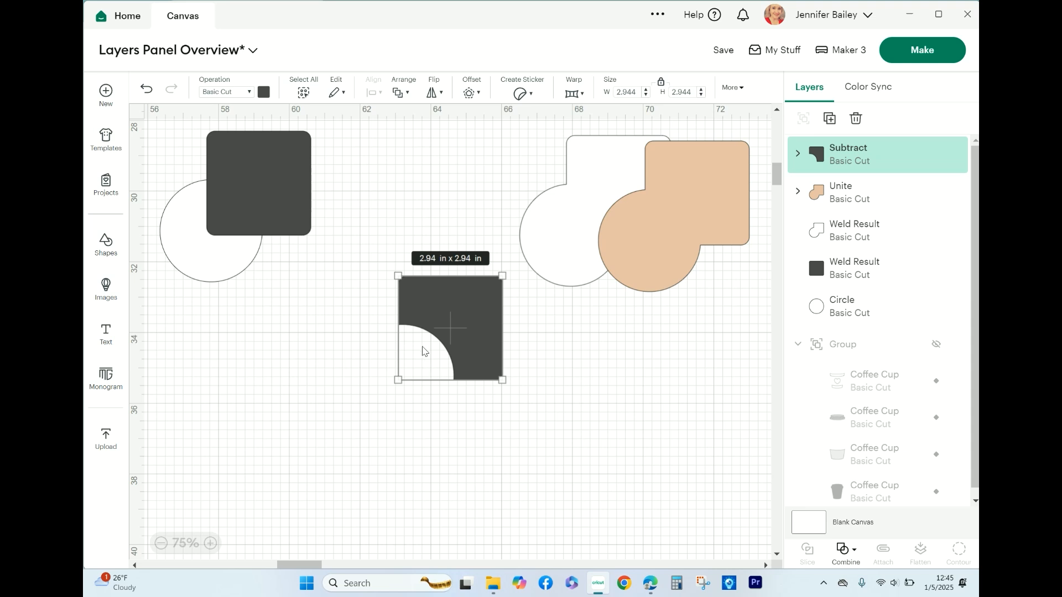
left_click(535, 438)
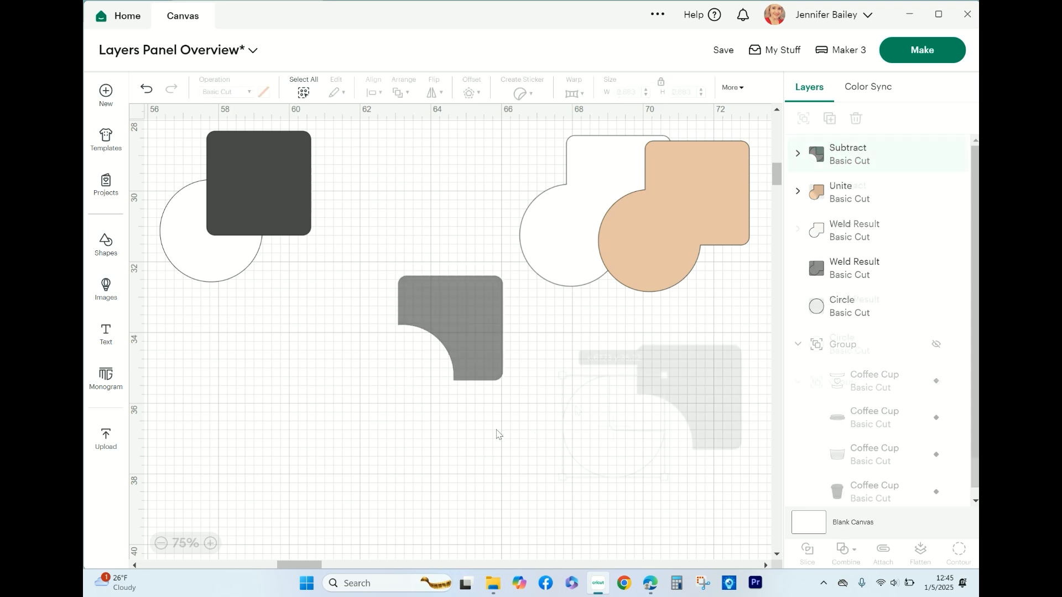
Step: Arrange the cut circle and the cut dark square next to each other below the tan united shape
left_click_drag(574, 408, 575, 388)
left_click_drag(575, 388, 575, 388)
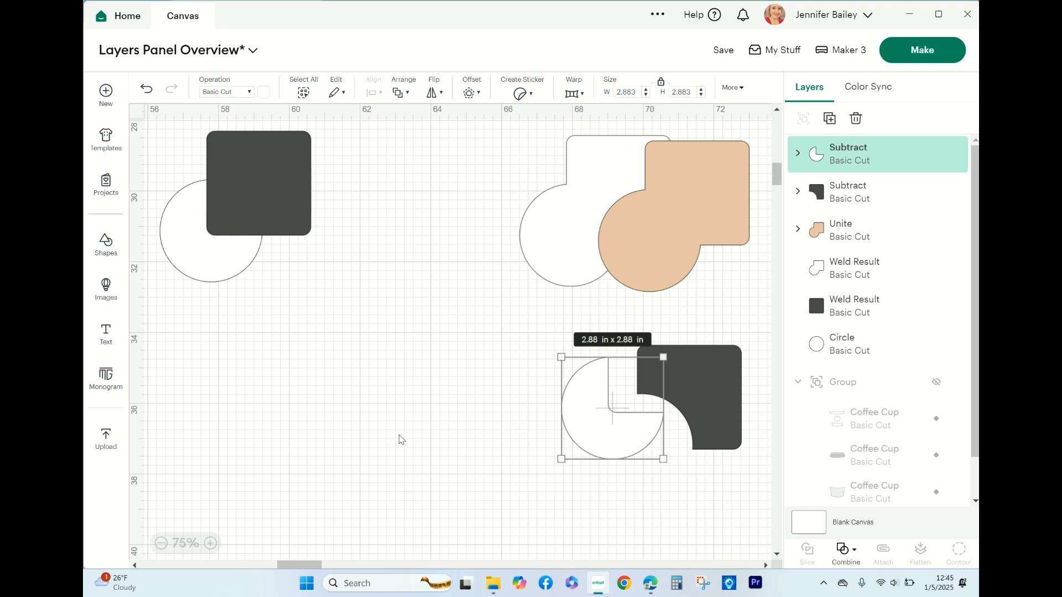
left_click(401, 440)
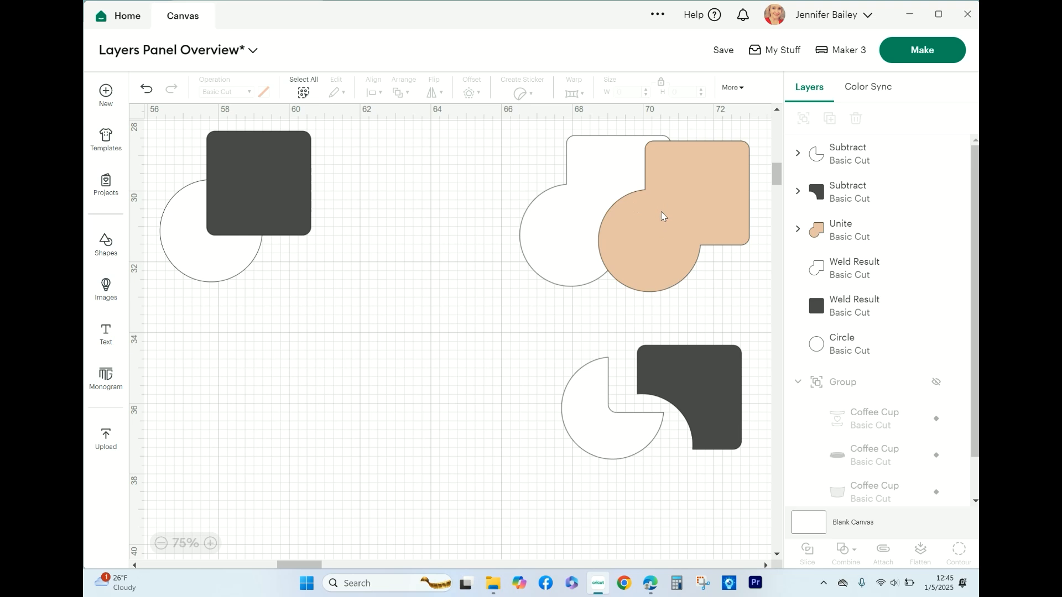
left_click_drag(708, 397, 697, 391)
left_click_drag(597, 427, 570, 423)
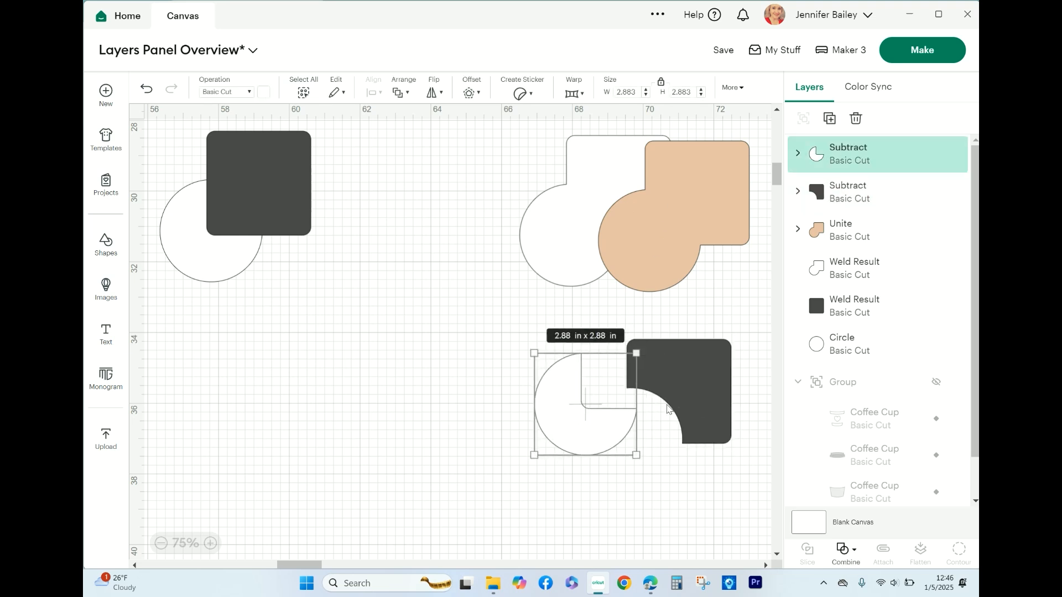
mouse_move(709, 395)
left_mouse_down()
mouse_move(700, 386)
mouse_move(709, 391)
left_mouse_up()
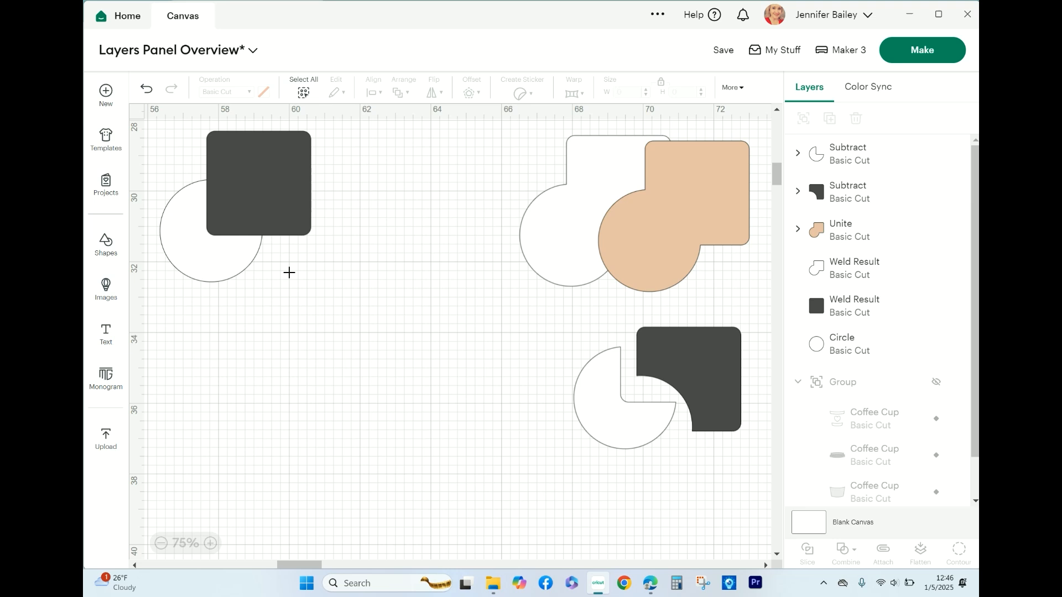
Step: Duplicate the original square and circle pair and place the copy in the empty area below it
left_click_drag(289, 272, 172, 165)
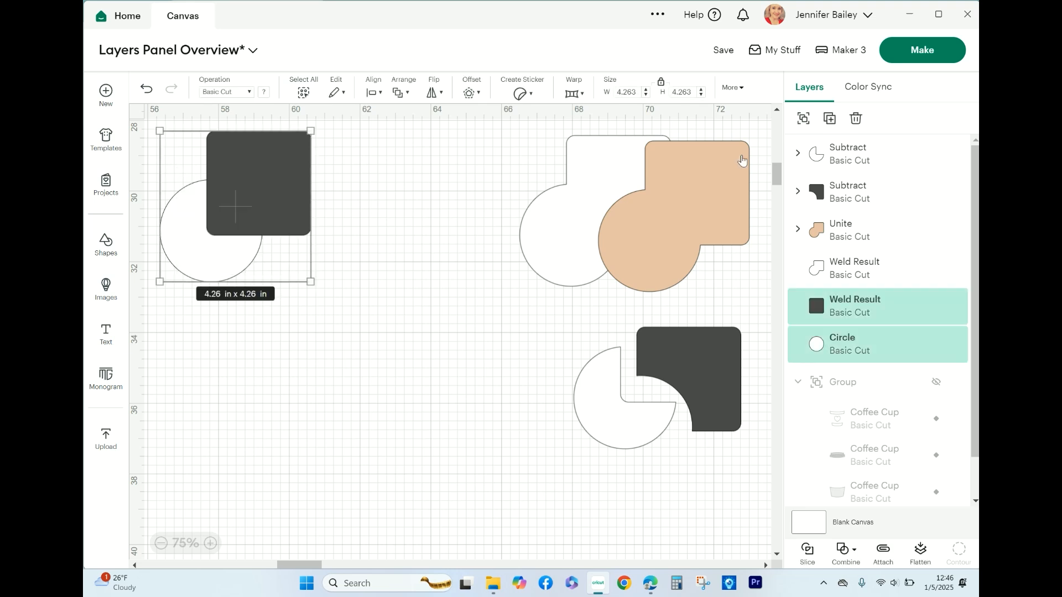
left_click(836, 123)
left_click_drag(251, 233, 384, 383)
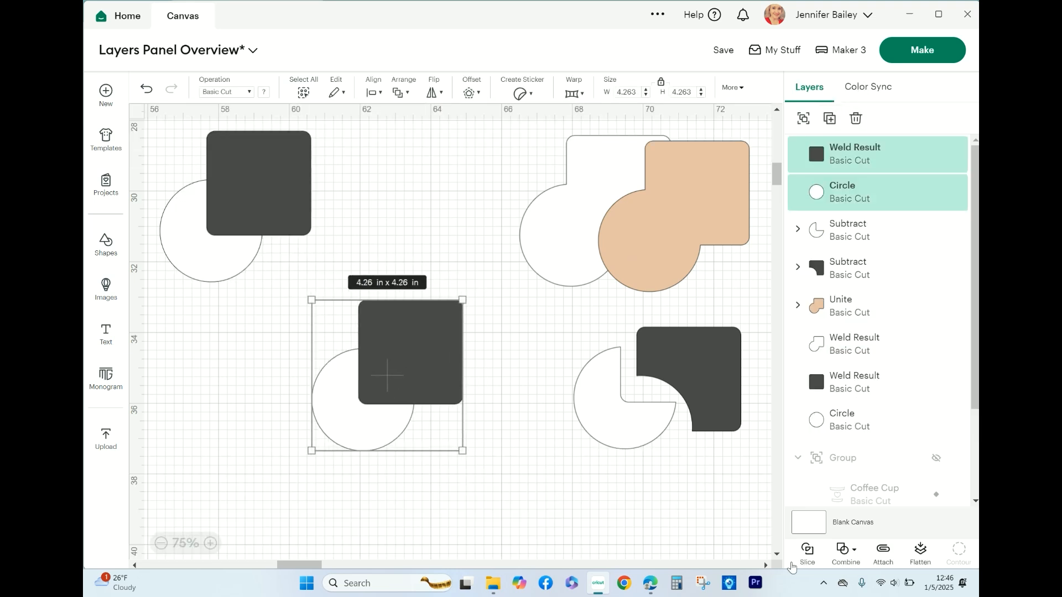
Step: Combine the copied square and circle with Intersect and place the overlap piece between the original pair and the welded shape
left_click(852, 560)
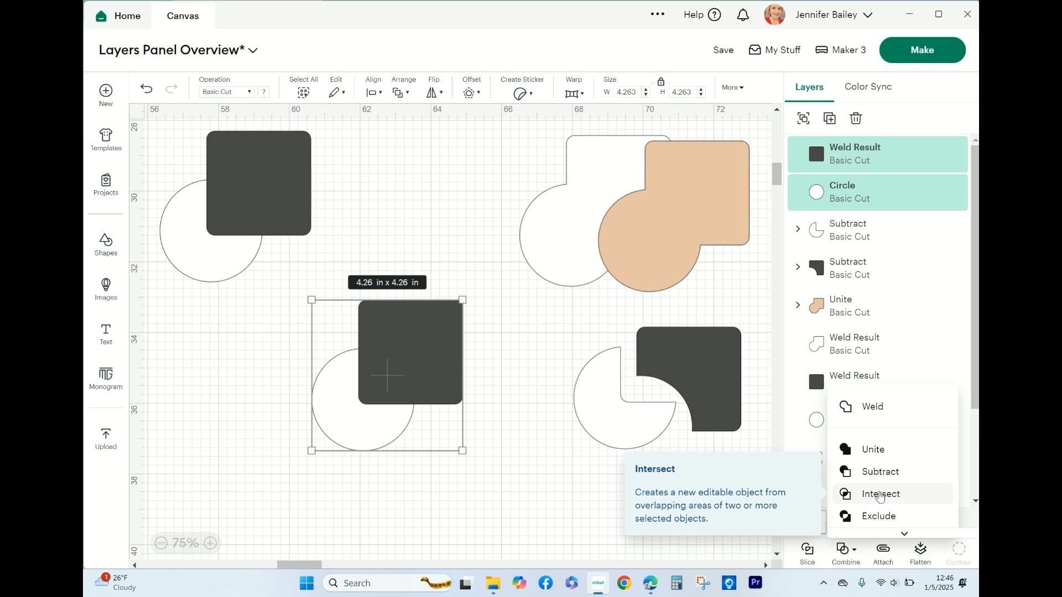
left_click(880, 494)
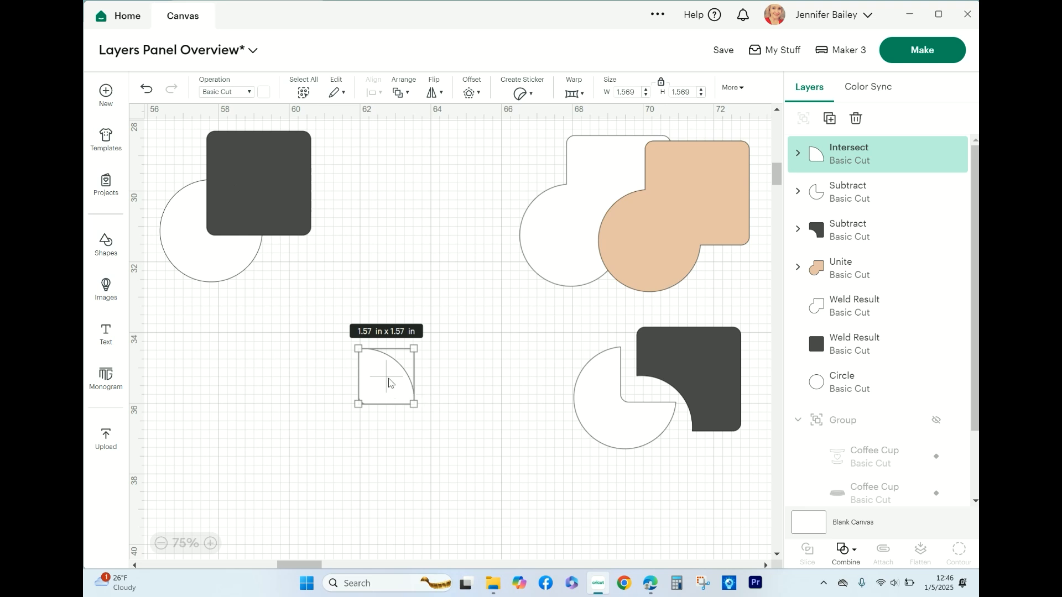
left_click_drag(395, 370, 324, 288)
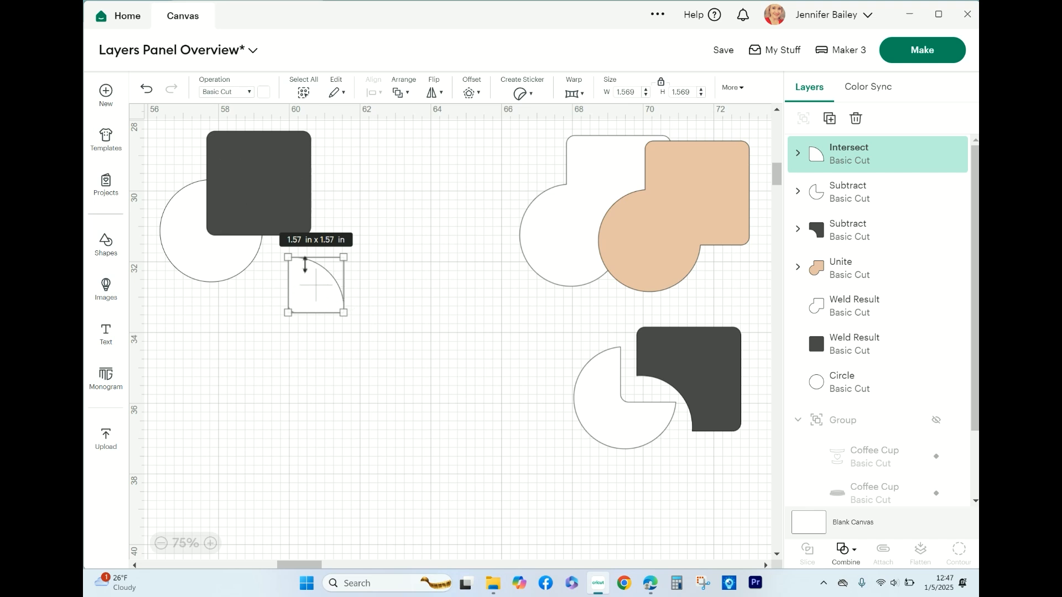
left_click_drag(315, 287, 471, 174)
Step: Duplicate the original square and circle pair, place the copy in the middle area, and combine it with Exclude
left_click_drag(320, 283, 158, 155)
left_click(830, 118)
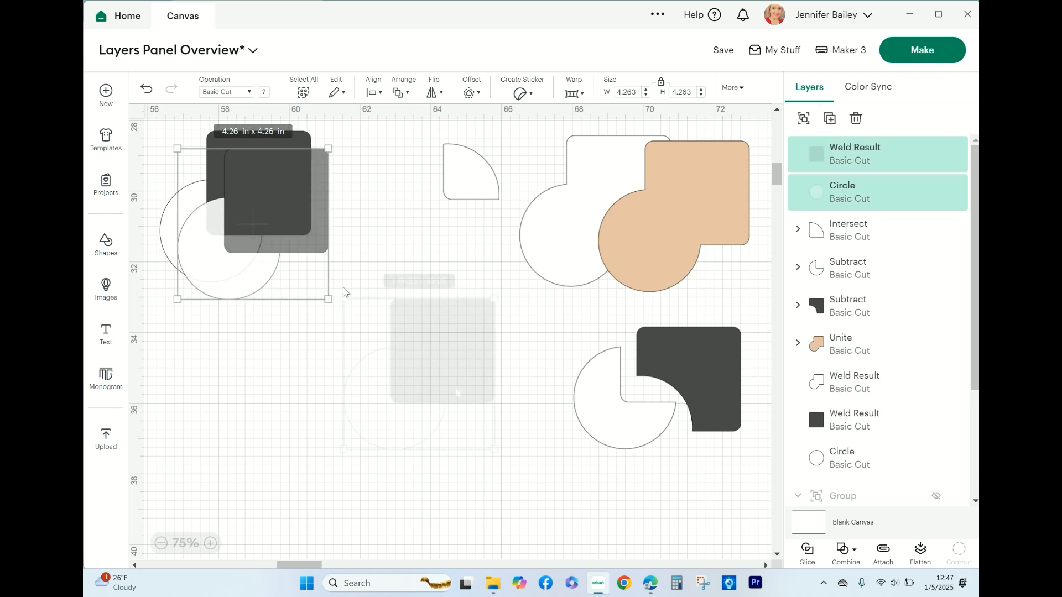
left_click(850, 560)
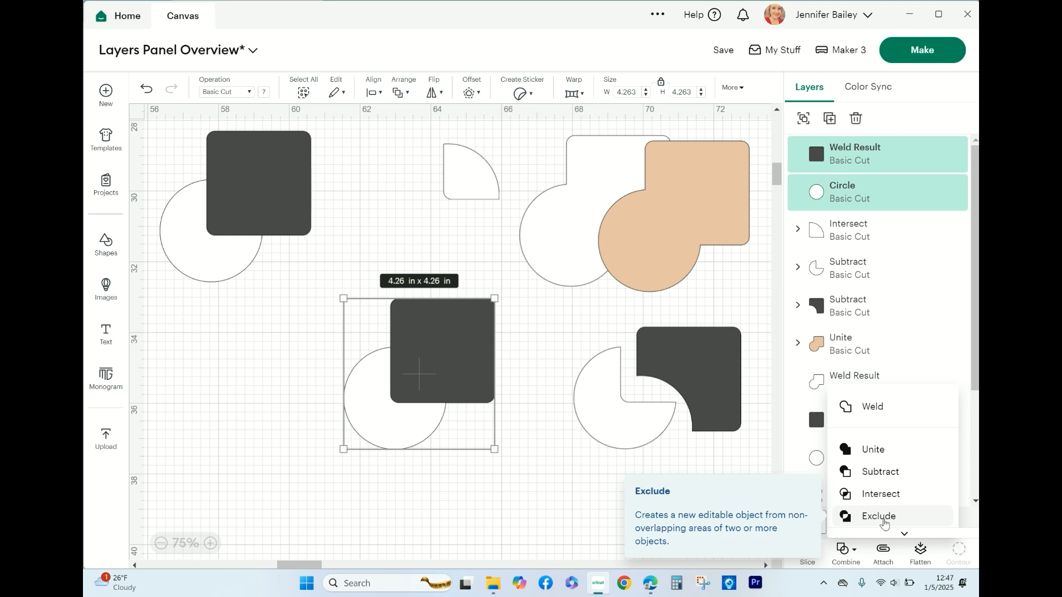
left_click(611, 497)
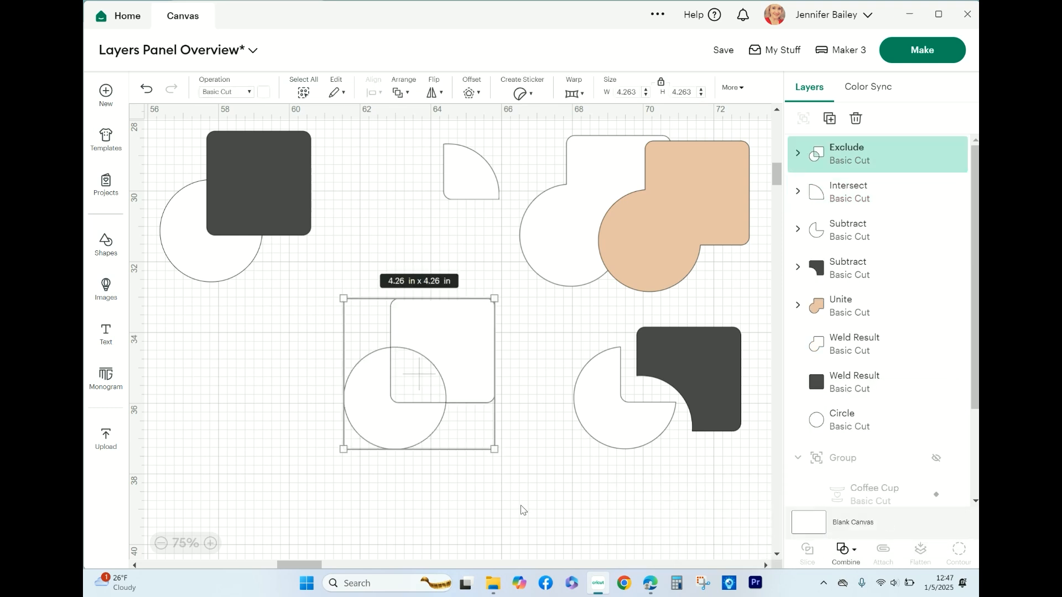
left_click(534, 502)
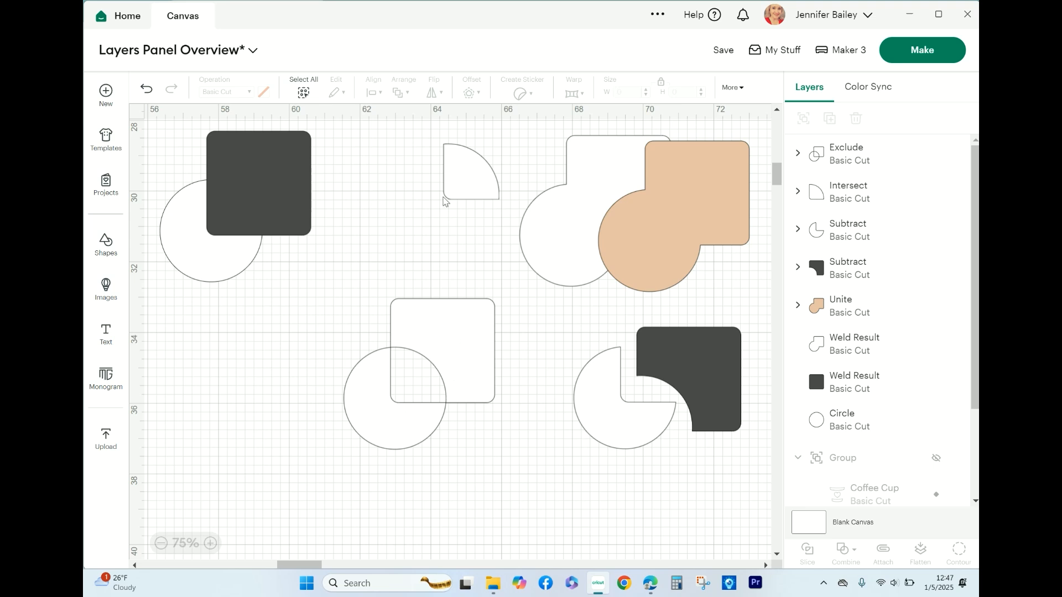
Step: Nudge the intersect piece slightly, and duplicate the excluded shape, placing the copy below the two subtracted shapes
mouse_move(469, 195)
left_mouse_down()
mouse_move(418, 407)
mouse_move(467, 172)
mouse_move(448, 195)
left_mouse_up()
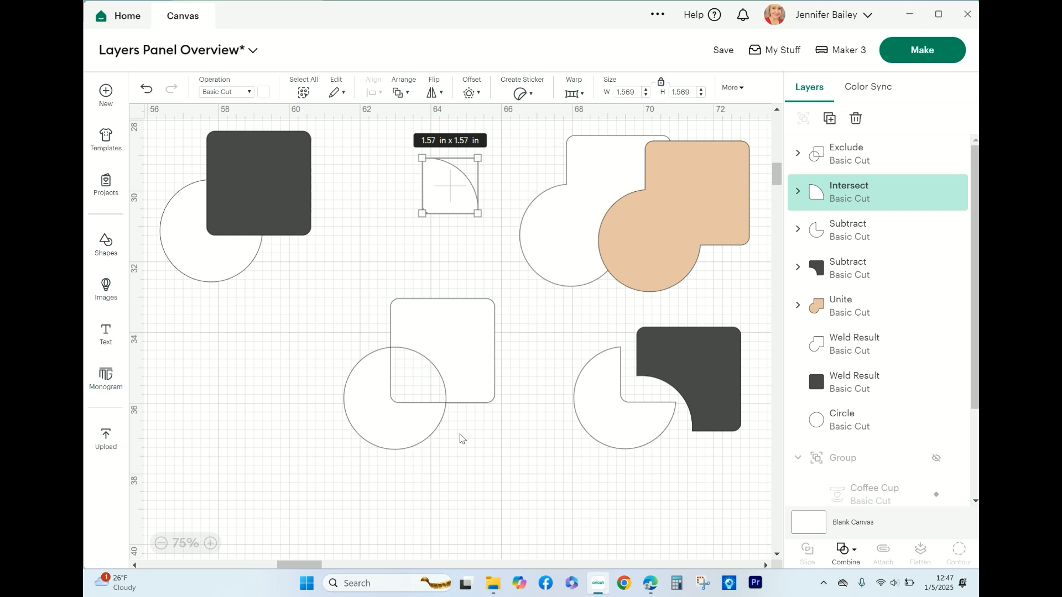
left_click(475, 394)
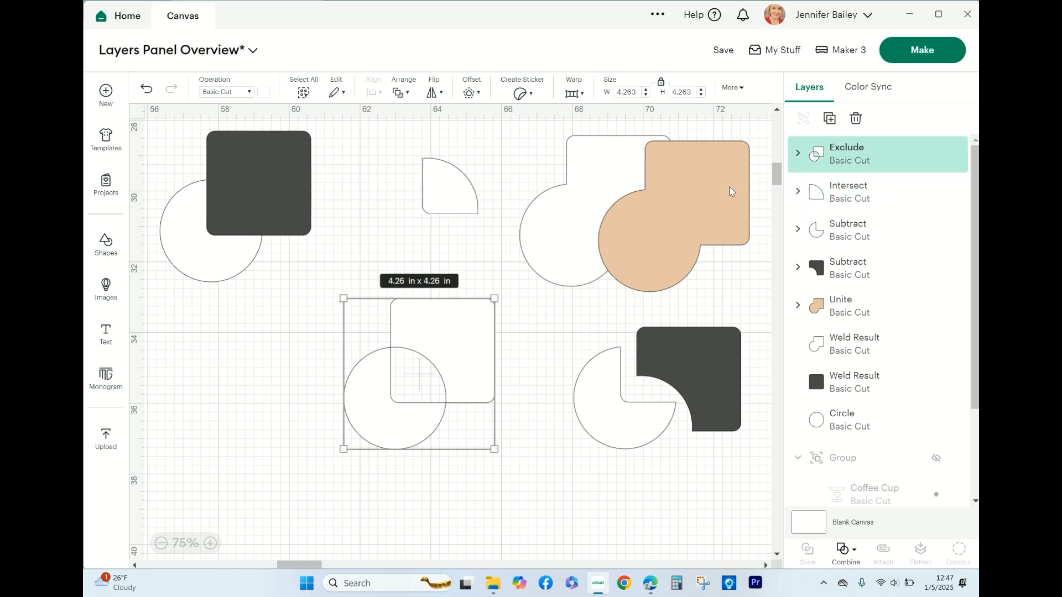
left_click(829, 117)
left_click_drag(454, 391, 694, 554)
left_click(467, 459)
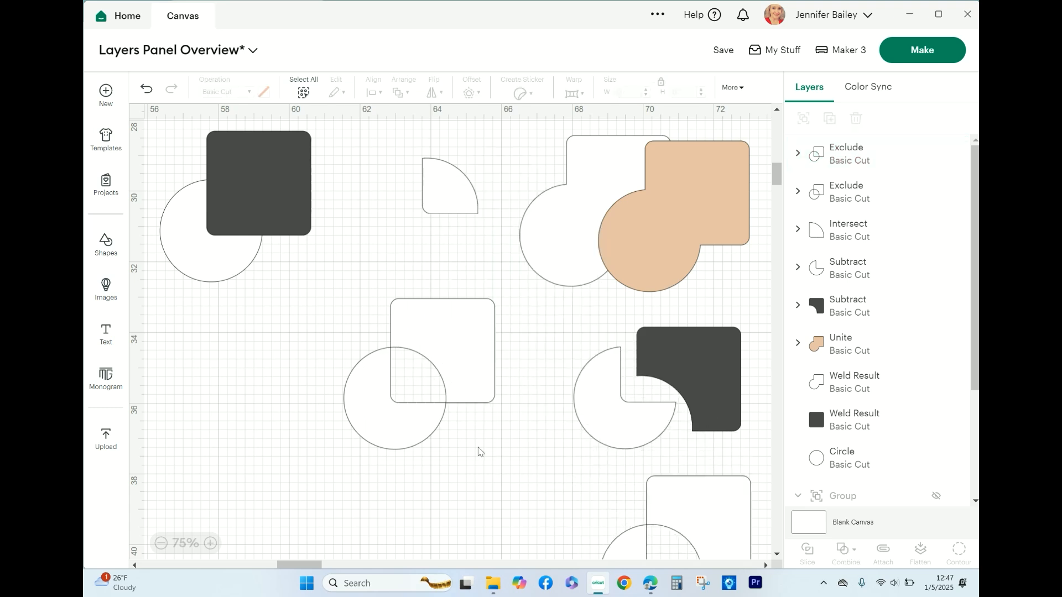
Step: Apply Merge Layers to the excluded shape in the middle of the canvas and reposition it slightly
left_click_drag(470, 390, 457, 423)
left_click(850, 552)
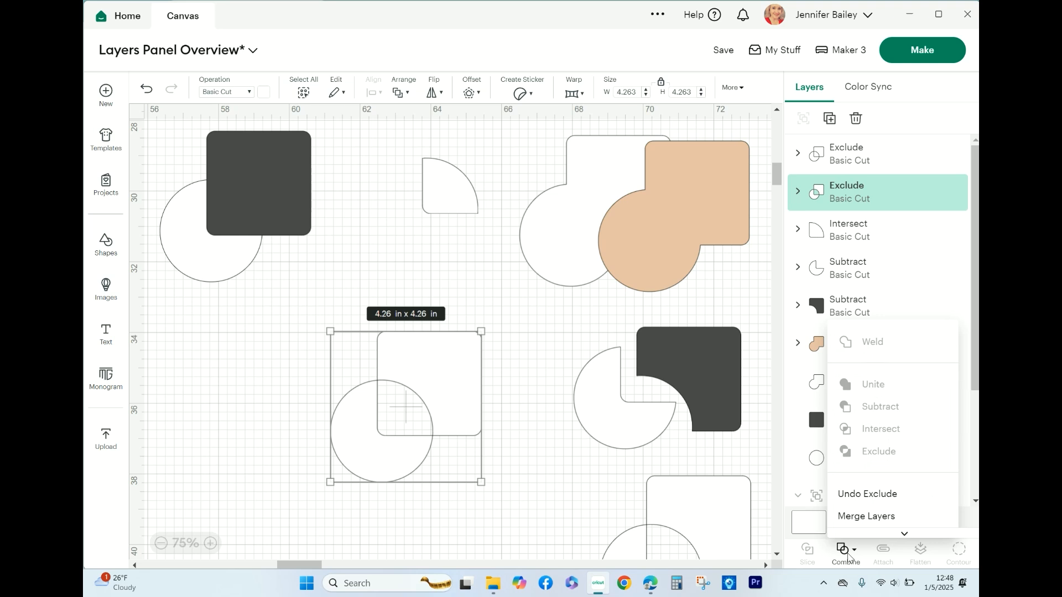
left_click(864, 516)
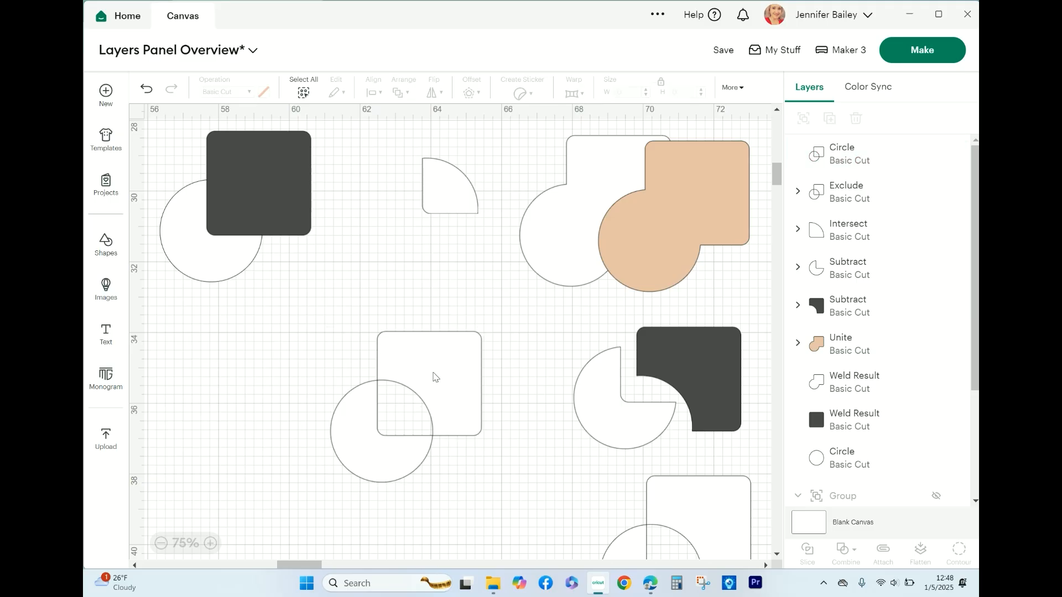
left_click_drag(433, 374, 441, 351)
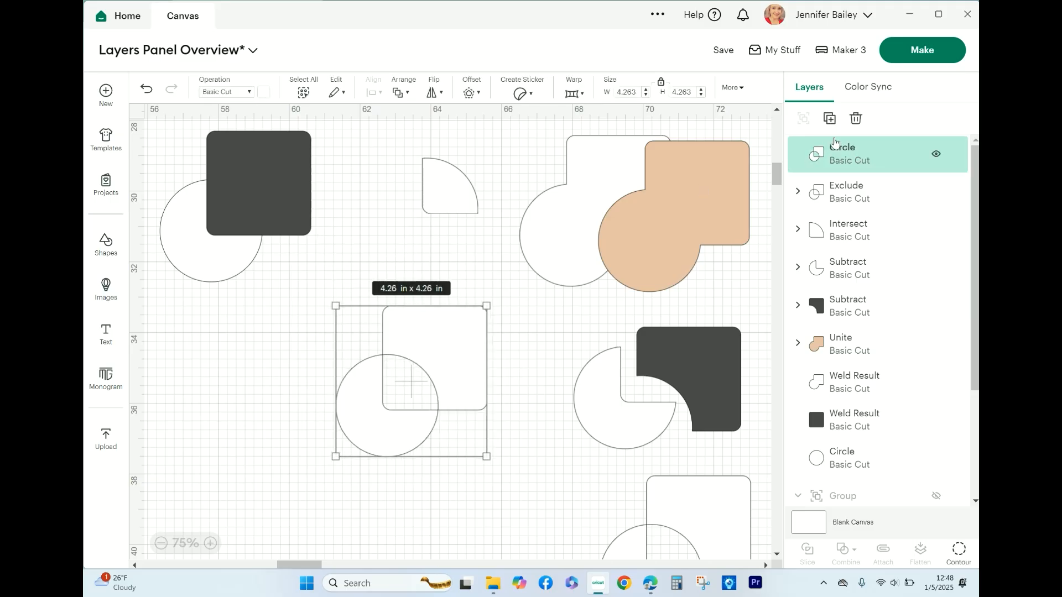
Step: Examine the shapes nested in the remaining Exclude layer and compare that copy with the merged shape
left_click(798, 192)
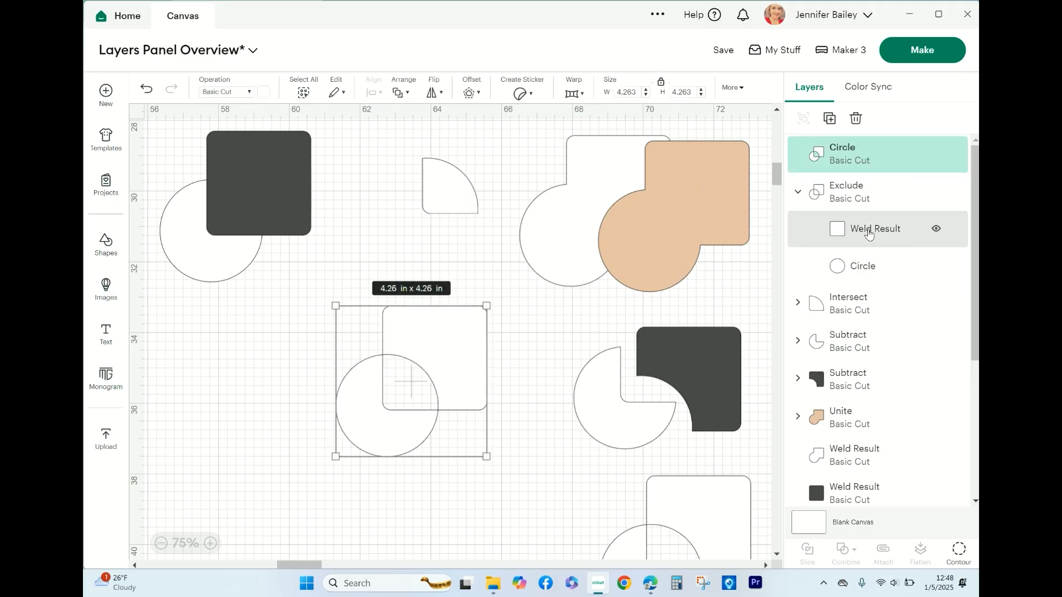
scroll(880, 260, "down", 2)
left_click(696, 518)
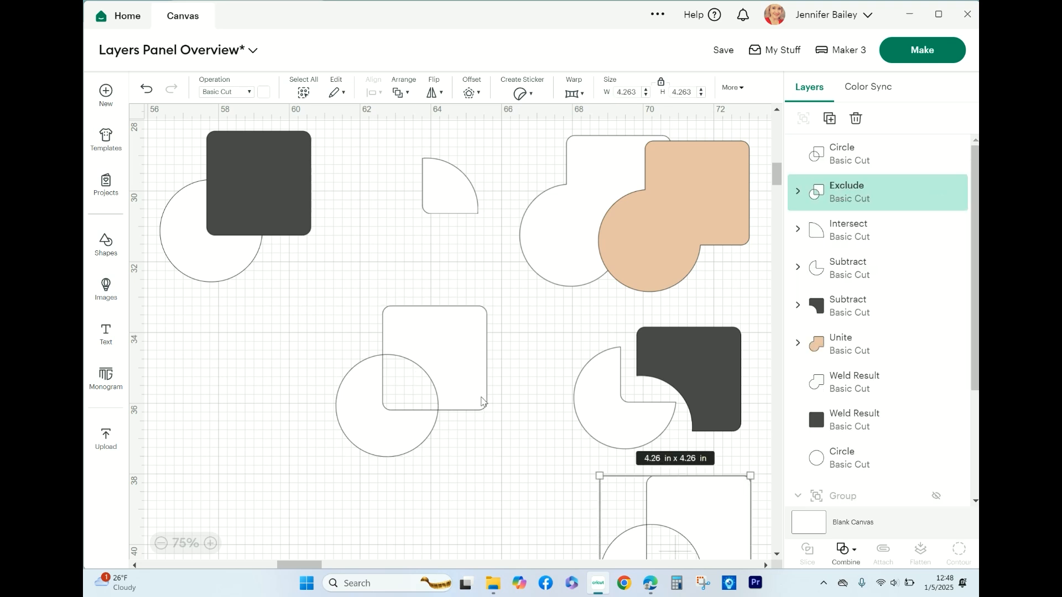
left_click(450, 397)
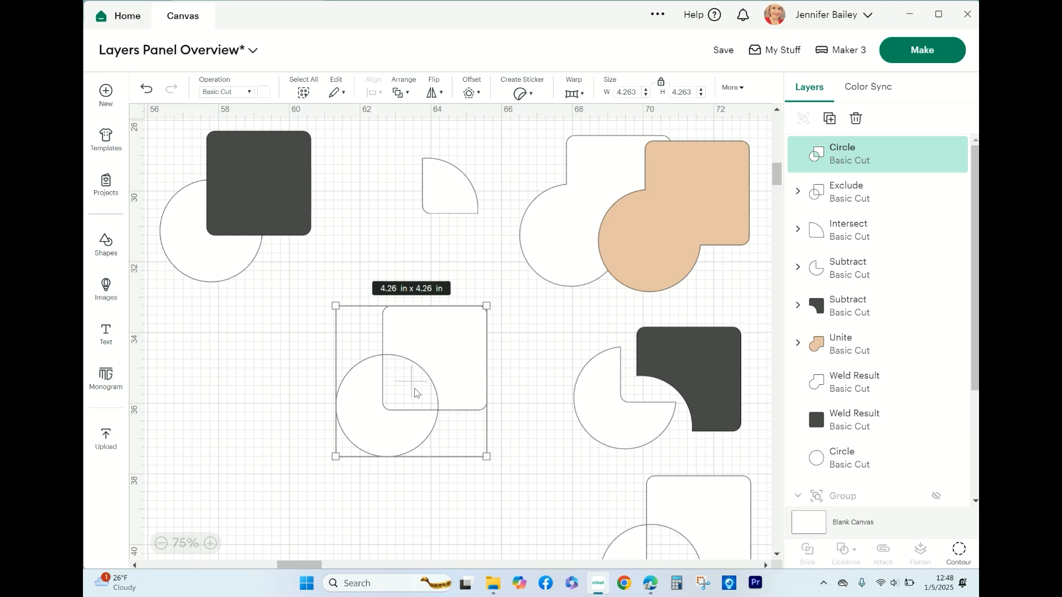
left_click(528, 490)
right_click(529, 490)
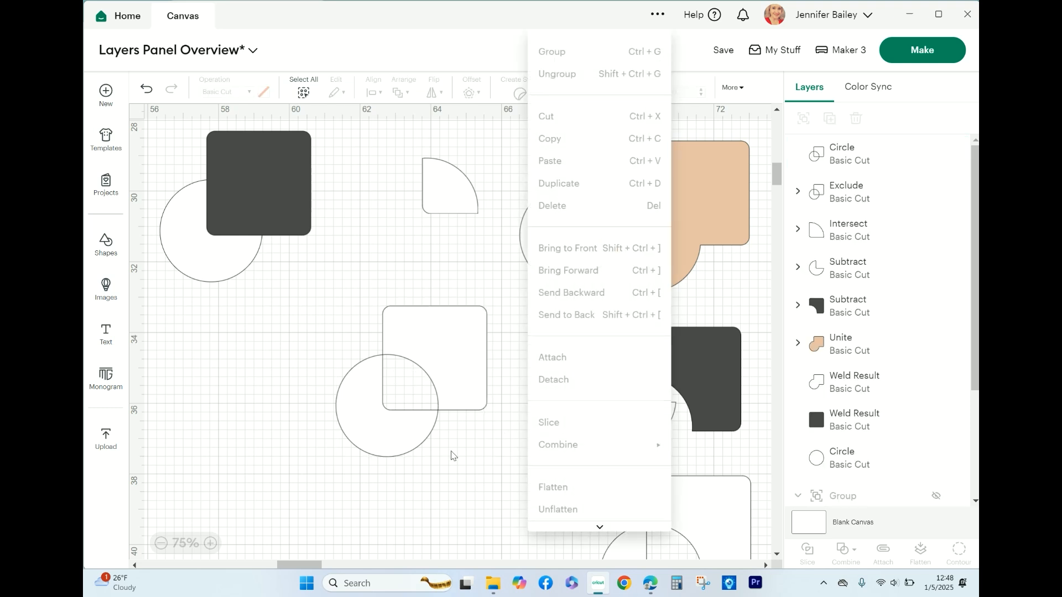
left_click(396, 425)
left_click(461, 383)
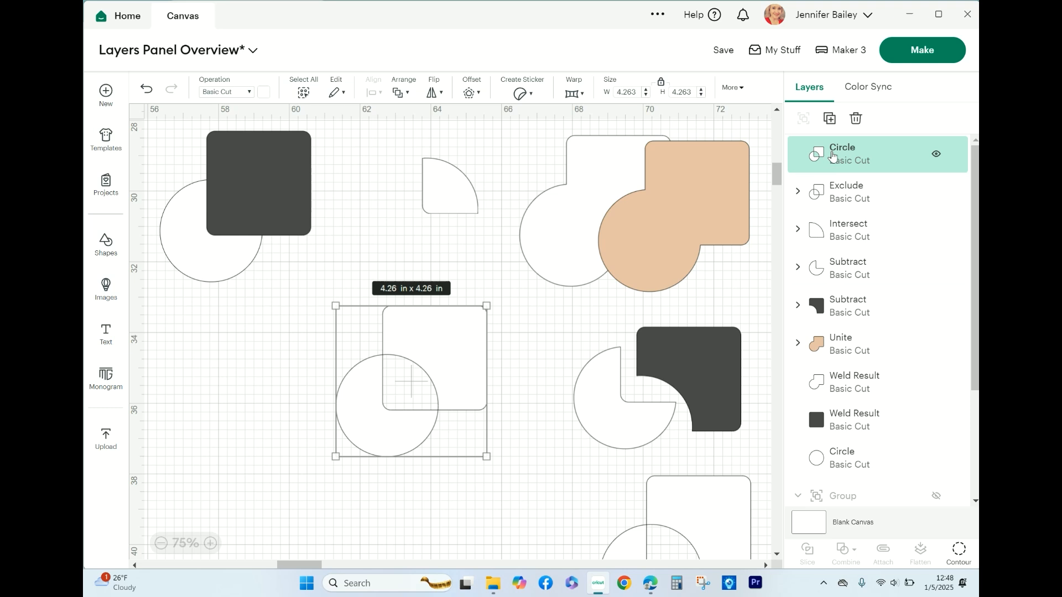
Step: Toggle the merged shape's outer and overlap contours off and back on in Hide Contour, and close the dialog
left_click(960, 553)
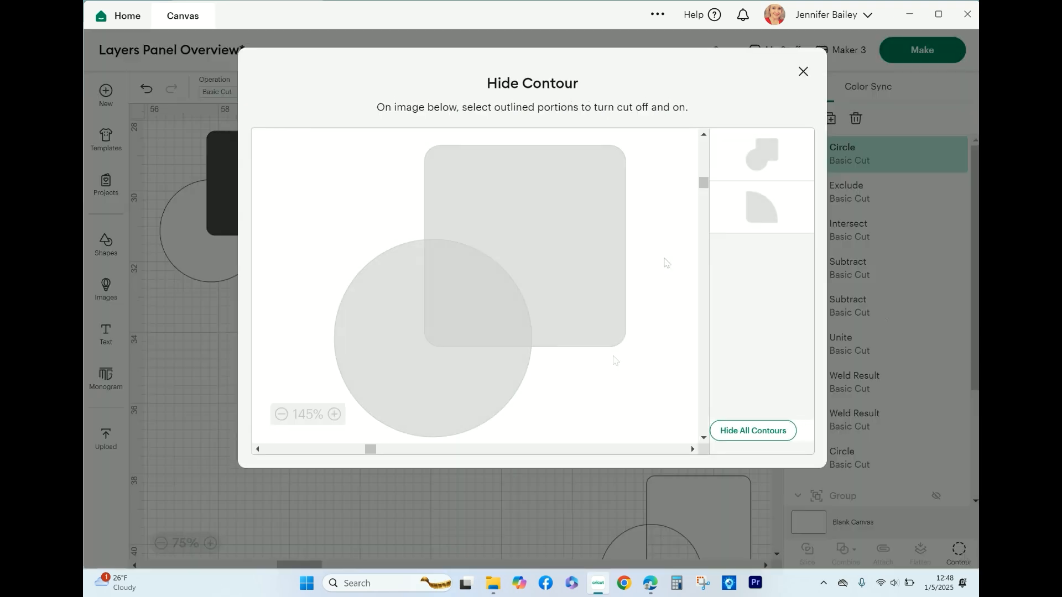
left_click(770, 154)
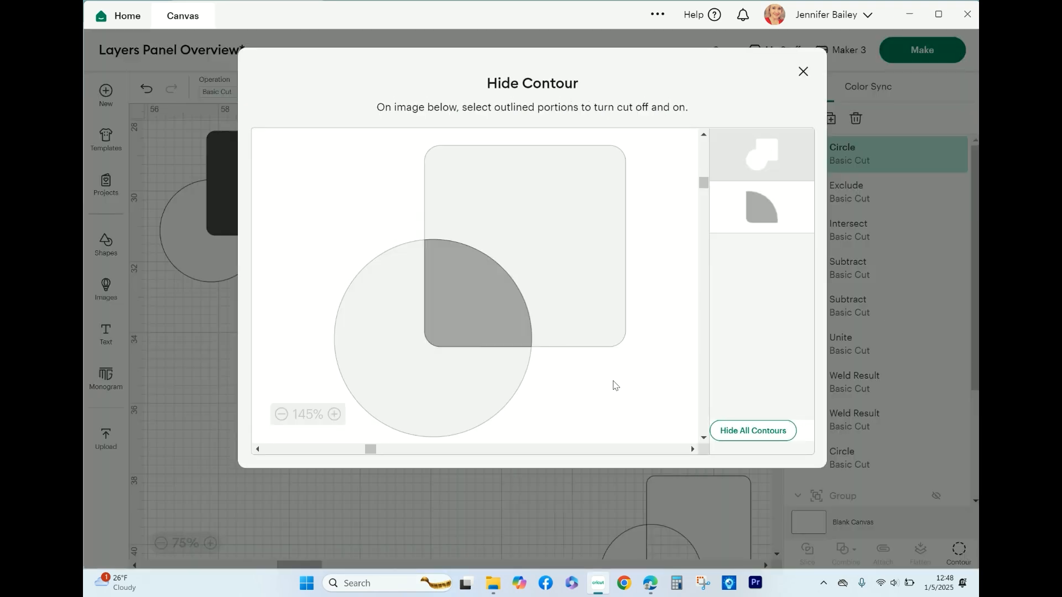
left_click(765, 206)
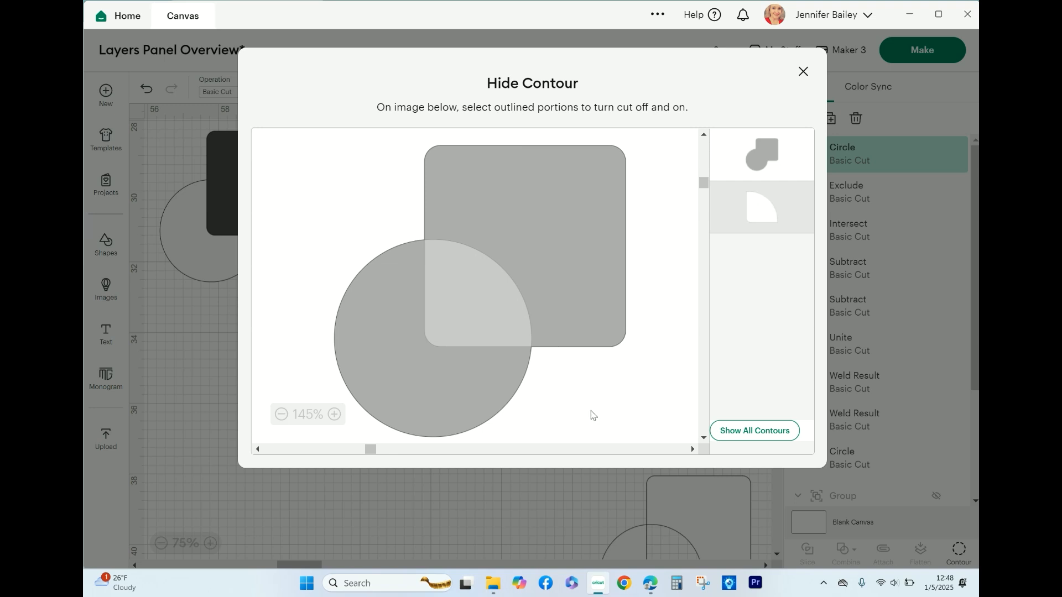
left_click(771, 205)
left_click(758, 434)
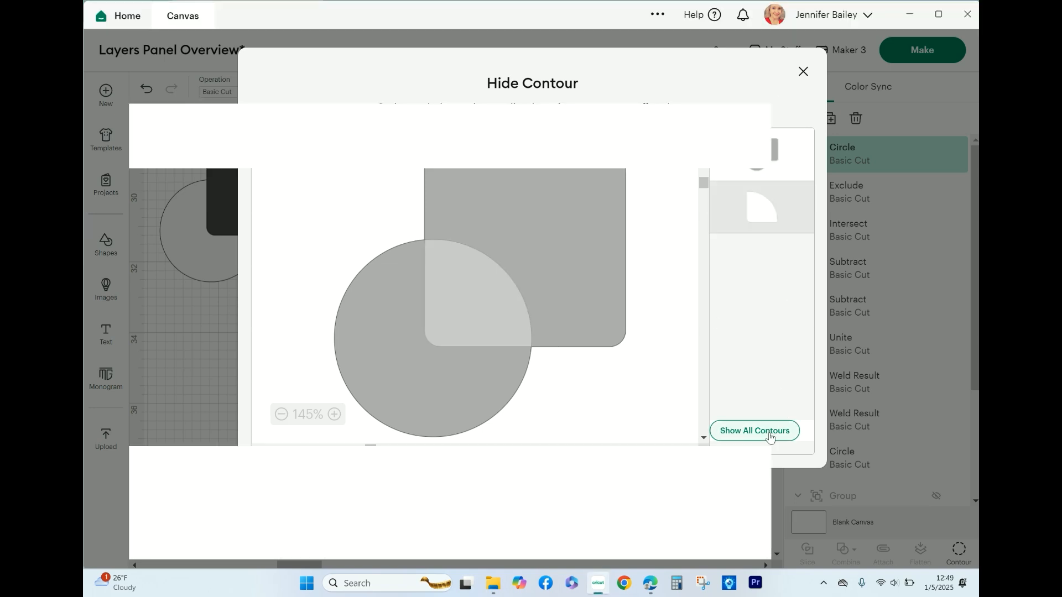
left_click(791, 206)
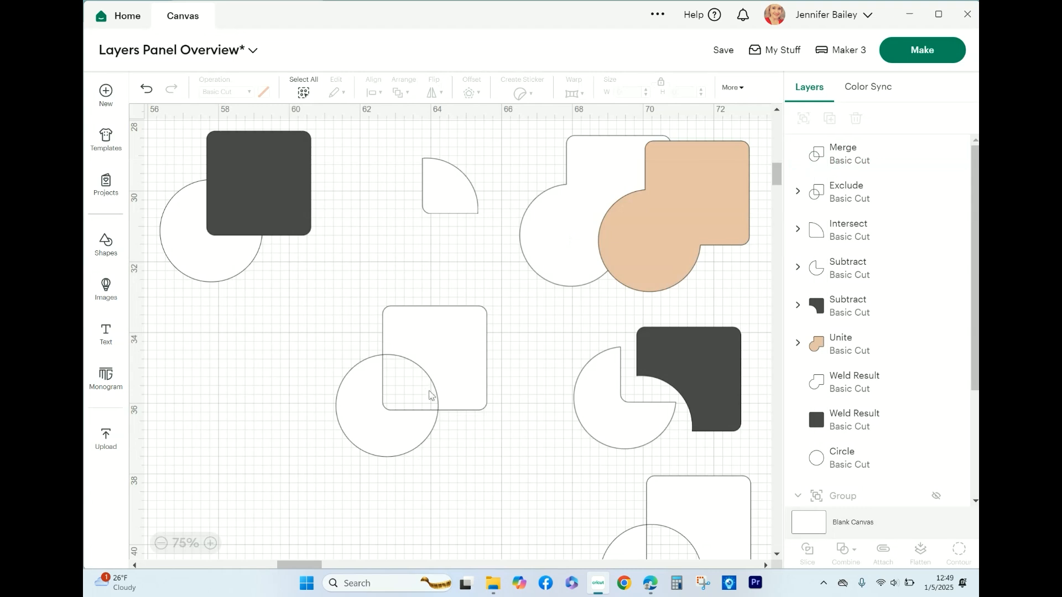
Step: Remove the merged shape and spread the excluded, intersected, subtracted, united and welded results apart in the middle and right areas of the canvas
left_click_drag(430, 395, 425, 311)
left_click_drag(450, 175, 416, 211)
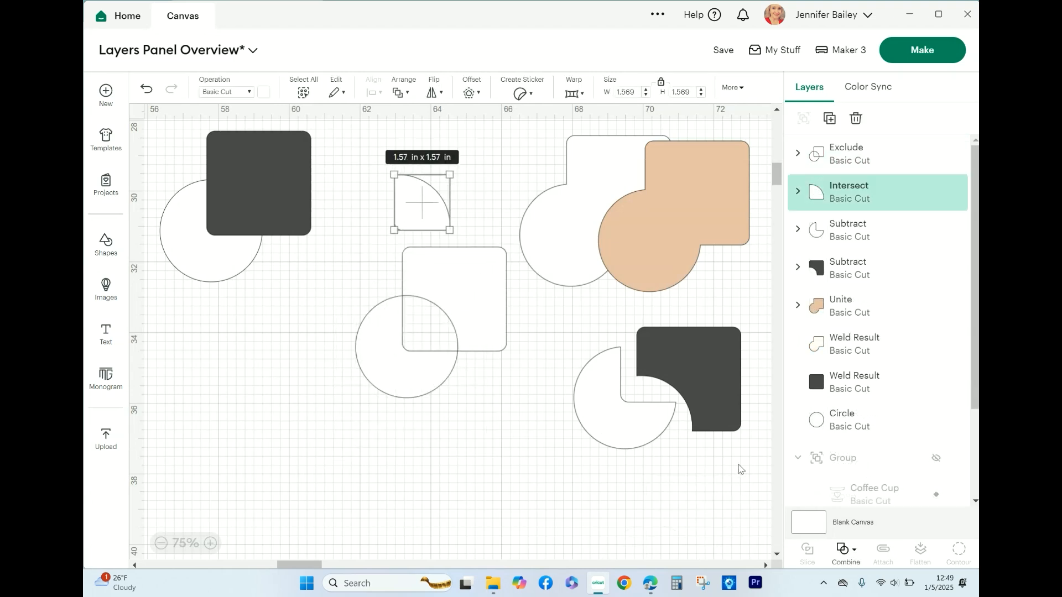
left_click_drag(739, 469, 568, 375)
left_click_drag(620, 396, 410, 482)
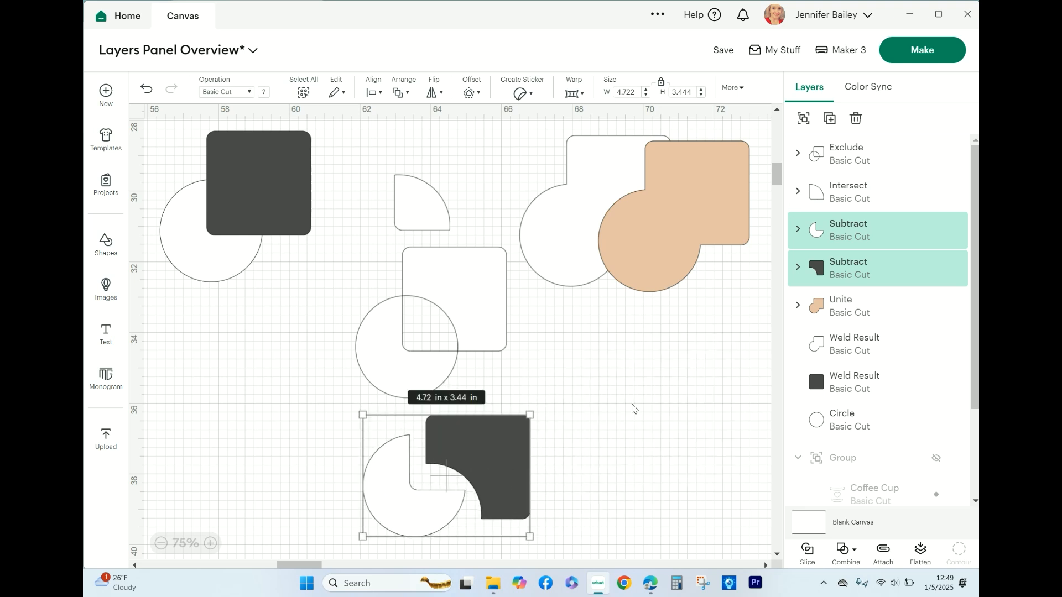
left_click_drag(662, 245, 647, 473)
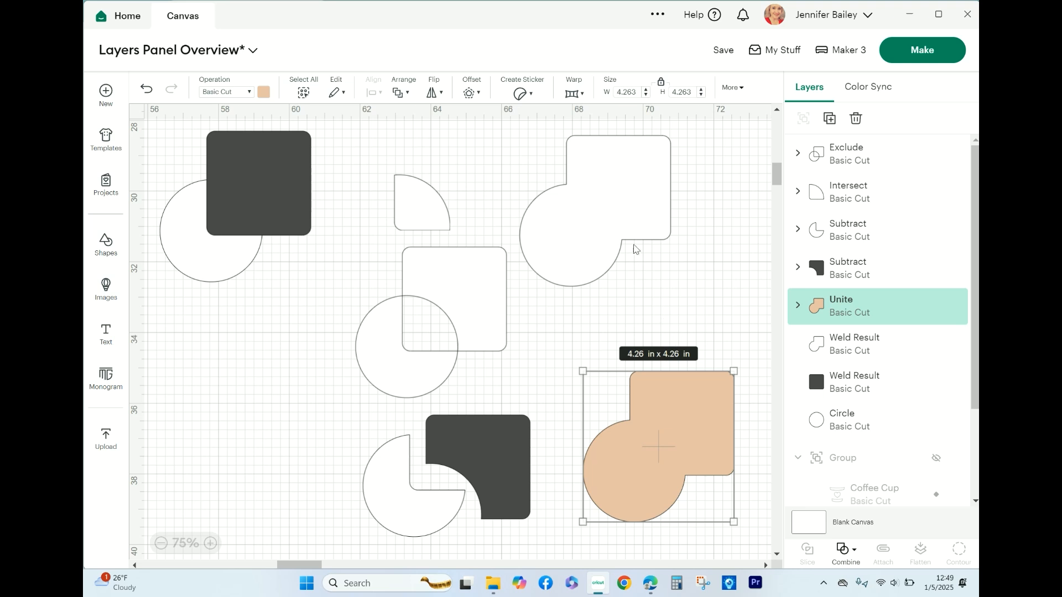
left_click_drag(585, 204, 641, 258)
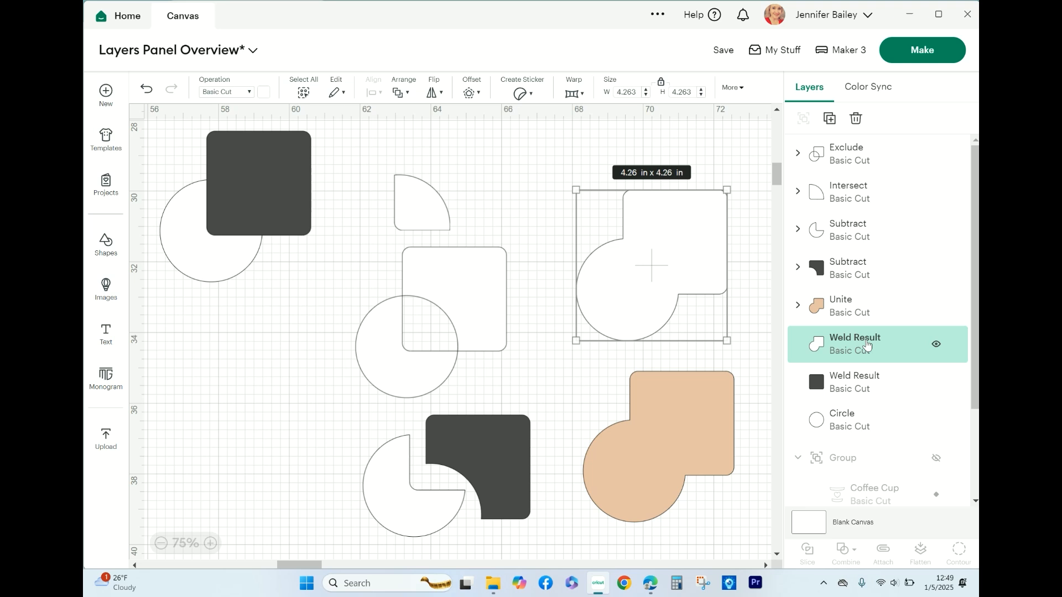
Step: Expand the Unite layer and the dark Subtract layer to examine the original shapes nested in them
left_click(891, 193)
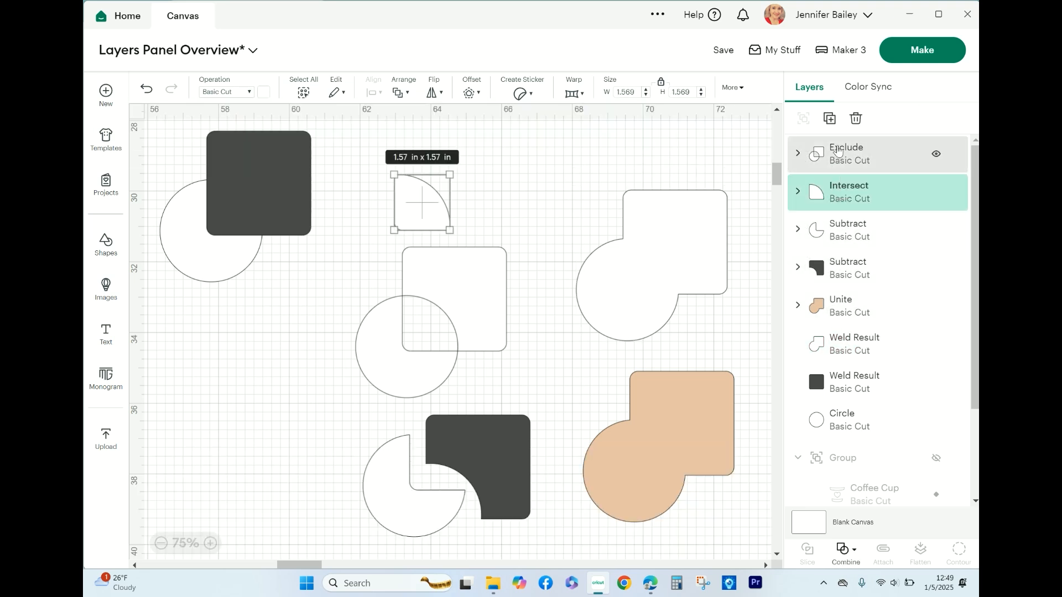
left_click(798, 305)
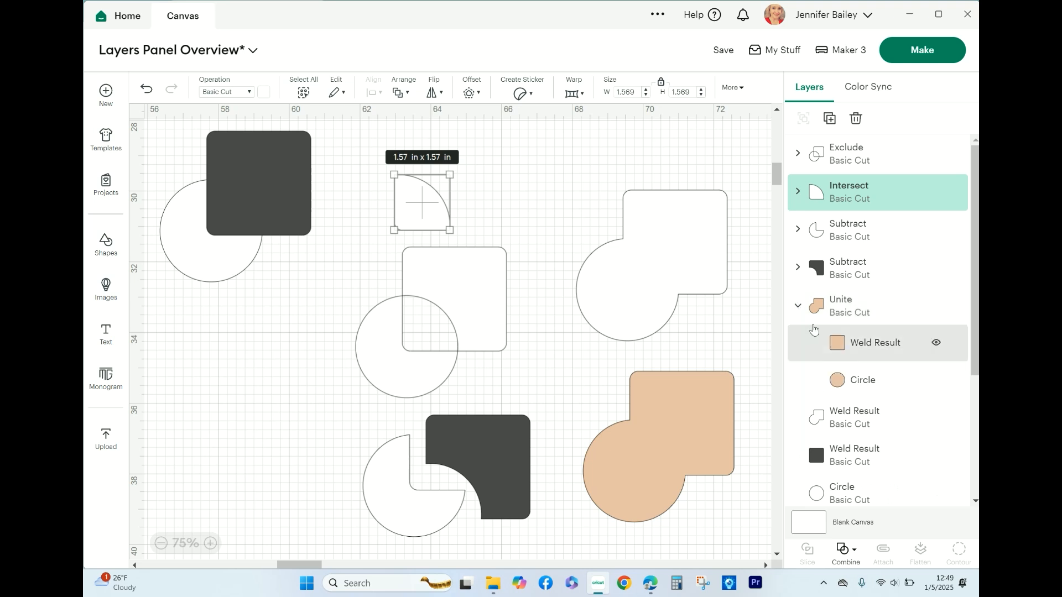
left_click(798, 268)
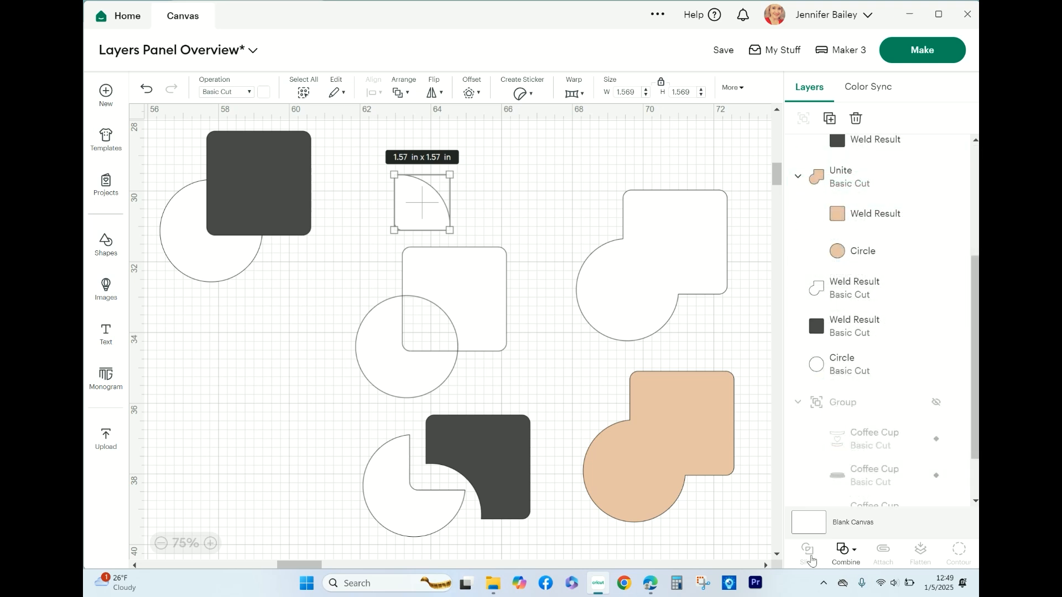
Step: Examine the undo and merge options under Combine for the intersect, exclude and dark subtract shapes, leaving nothing selected
left_click(857, 554)
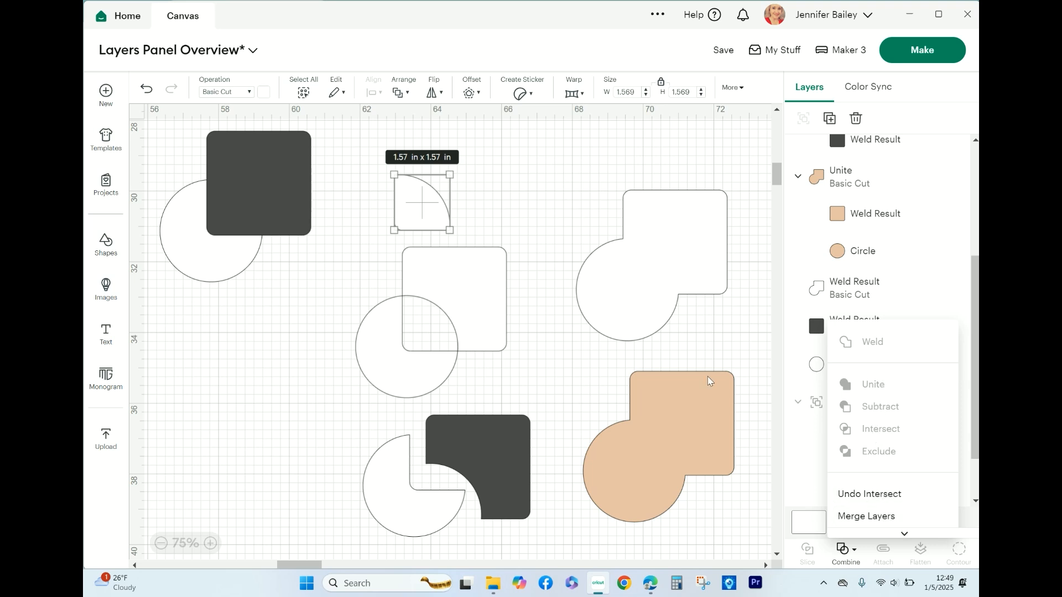
left_click(465, 324)
left_click(397, 296)
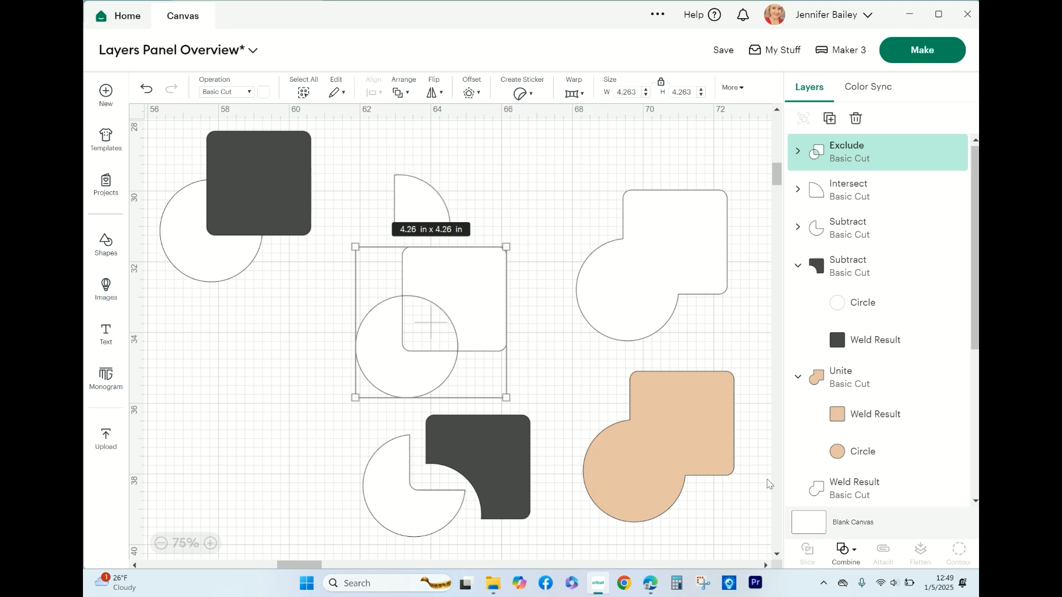
left_click(851, 553)
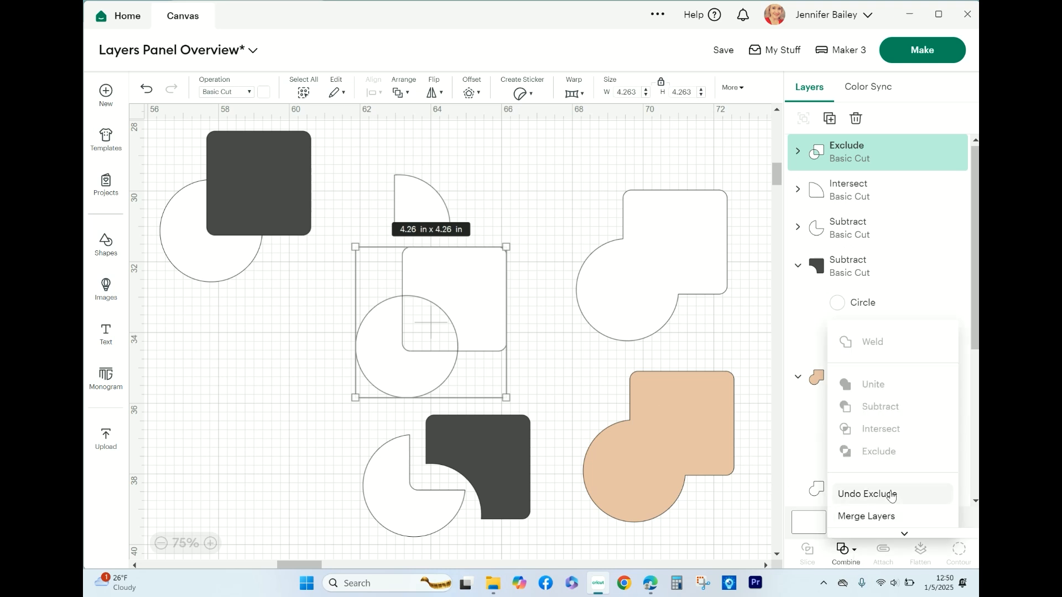
left_click(891, 495)
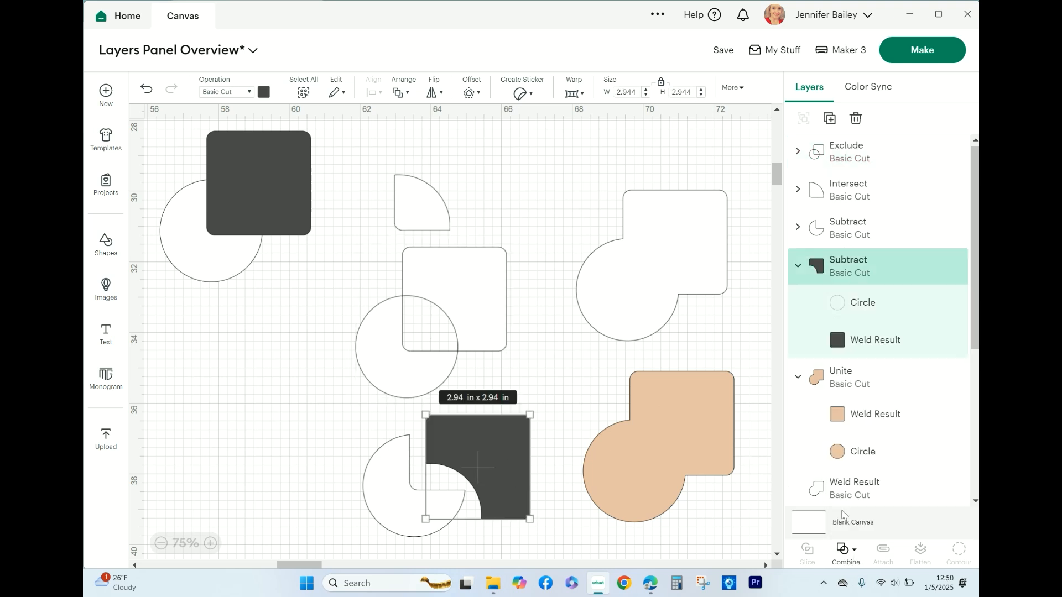
left_click(842, 551)
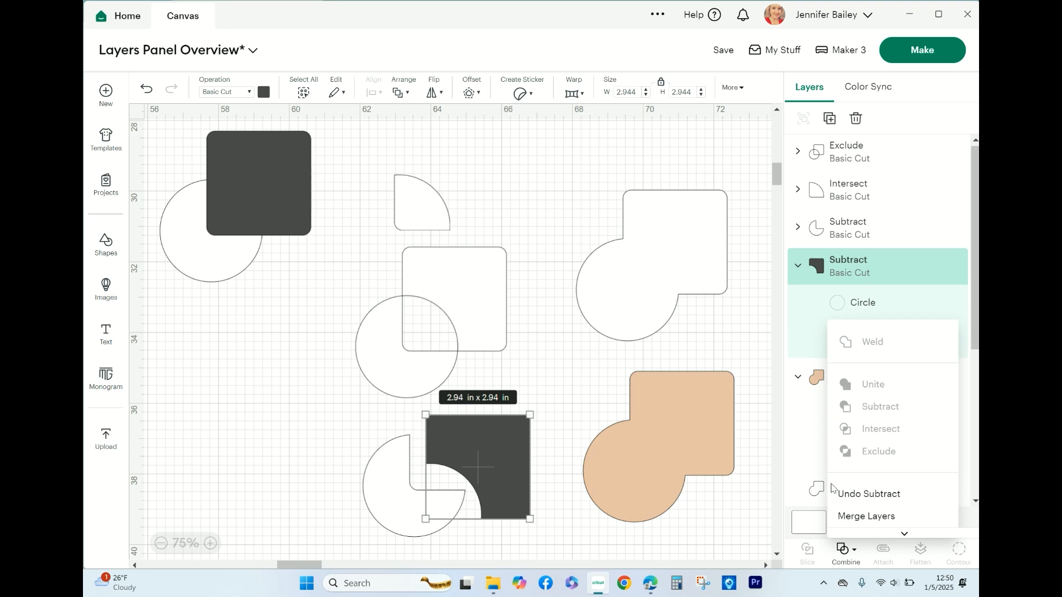
left_click(571, 391)
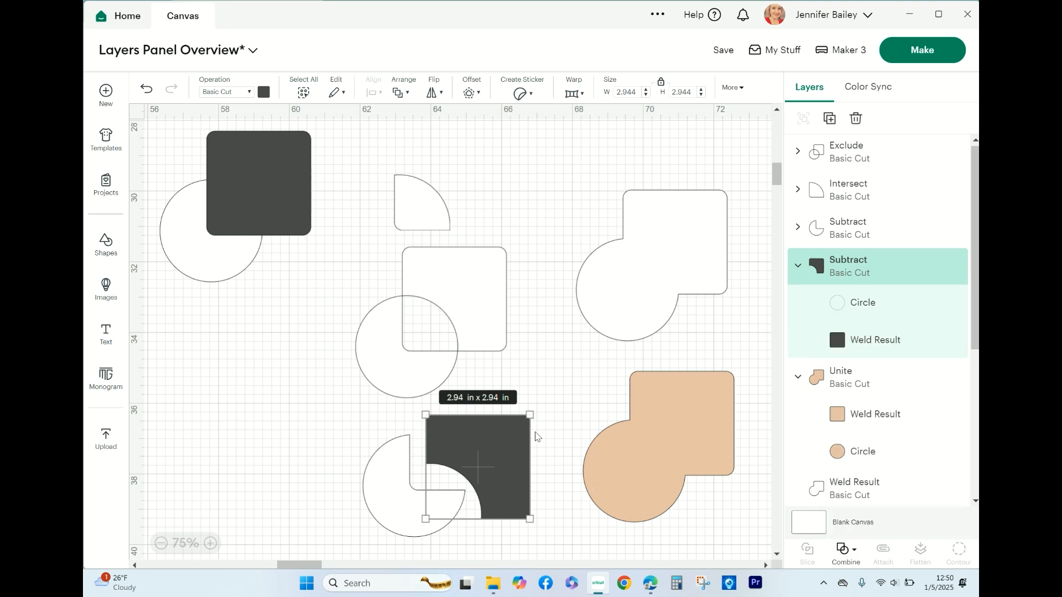
left_click(271, 402)
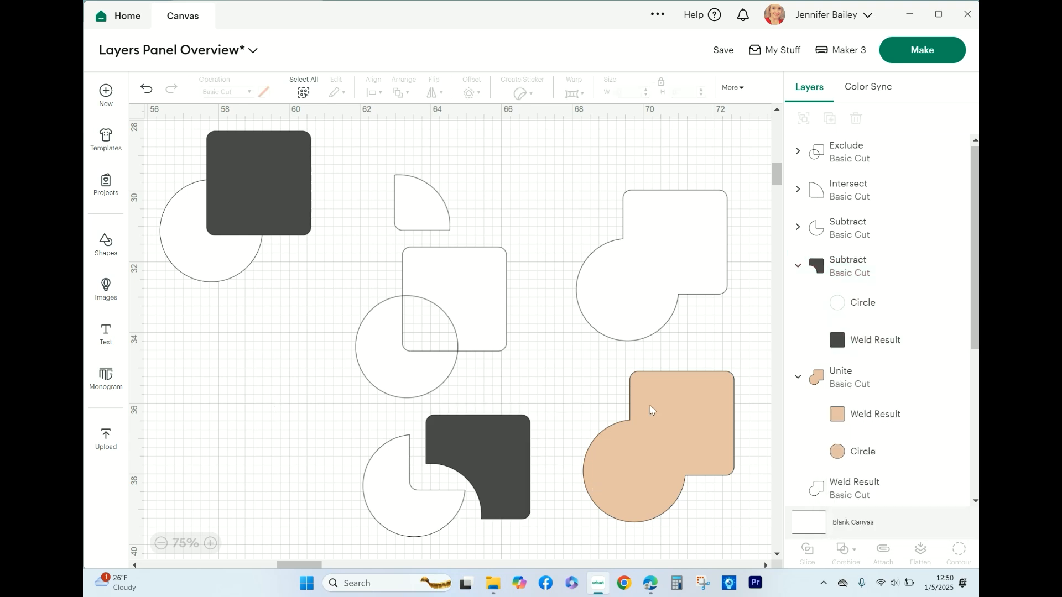